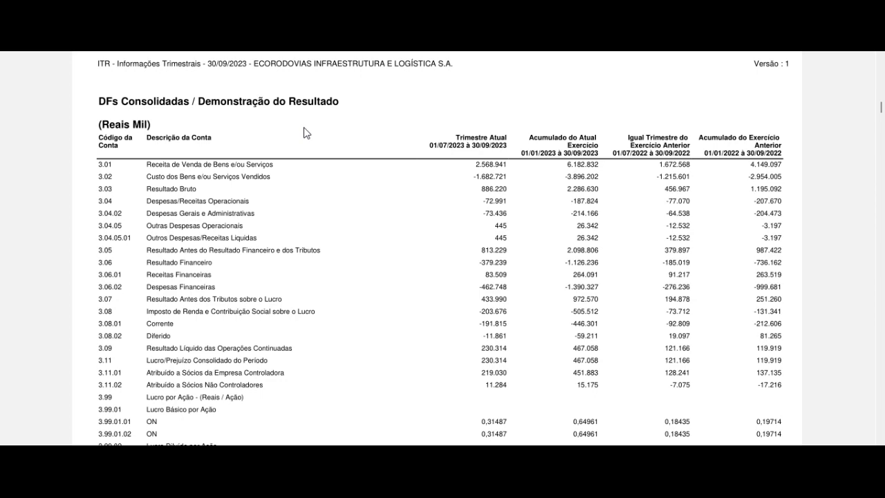
# Switch from the EcoRodovias reports to the Excel workbook and highlight the 3T22/3T23, 2T23/3T23 and 9M22/9M23 comparison blocks
pyautogui.hotkey('ctrl', 'Tab')
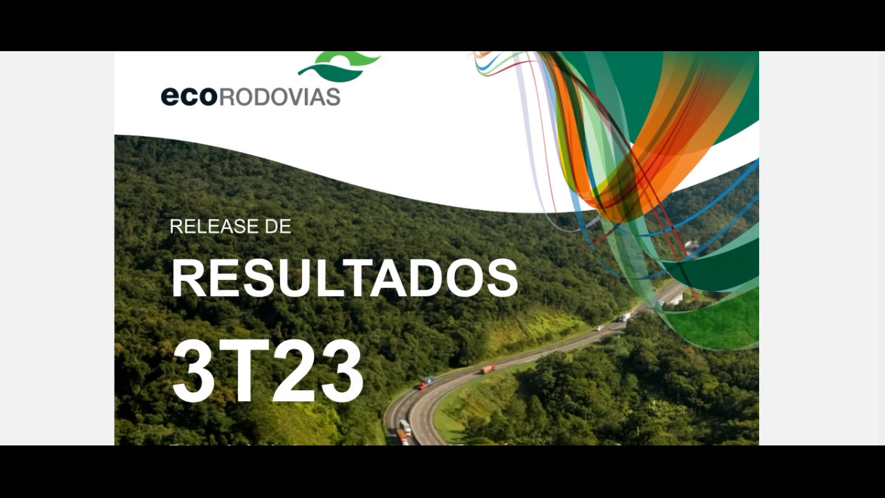
pyautogui.hotkey('alt', 'Tab')
pyautogui.moveTo(258, 114)
pyautogui.mouseDown()
pyautogui.moveTo(343, 153)
pyautogui.moveTo(428, 243)
pyautogui.moveTo(493, 243)
pyautogui.mouseUp()
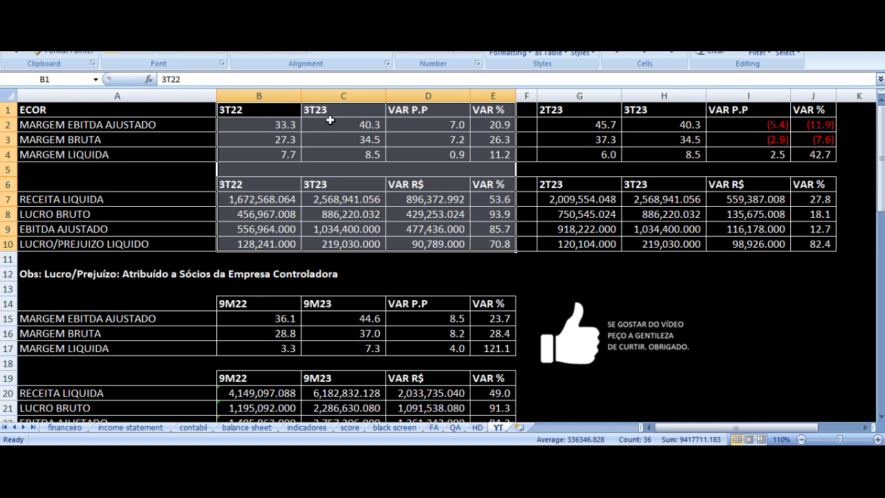
pyautogui.moveTo(561, 108); pyautogui.dragTo(767, 243)
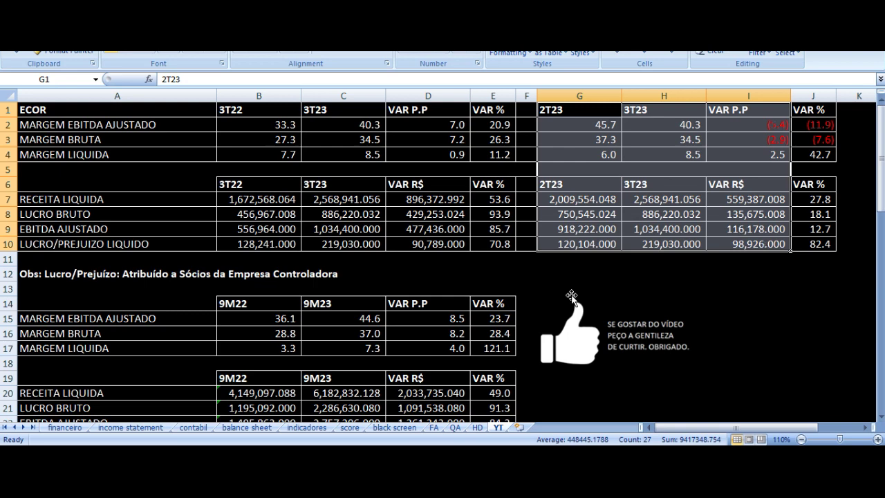
pyautogui.moveTo(258, 305); pyautogui.dragTo(462, 386)
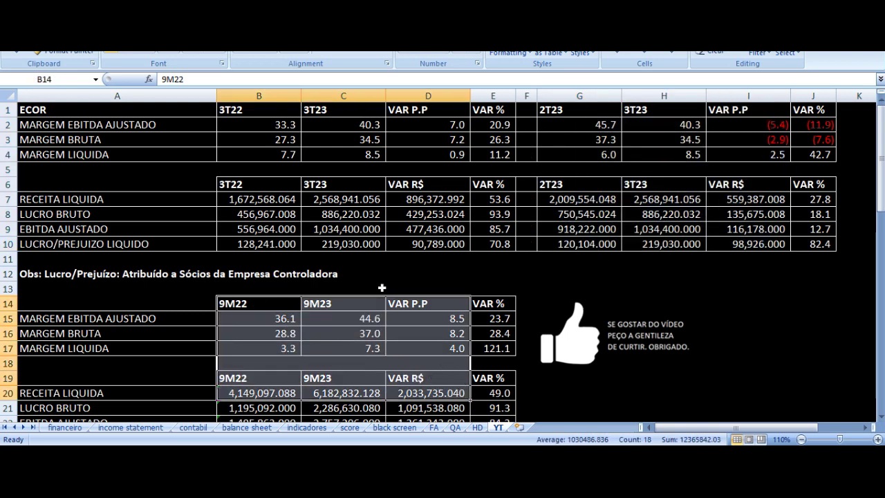
# Examine the quarterly MARGEM EBITDA AJUSTADO row across 3T22, 3T23 and the percentage-point variation
pyautogui.click(285, 126)
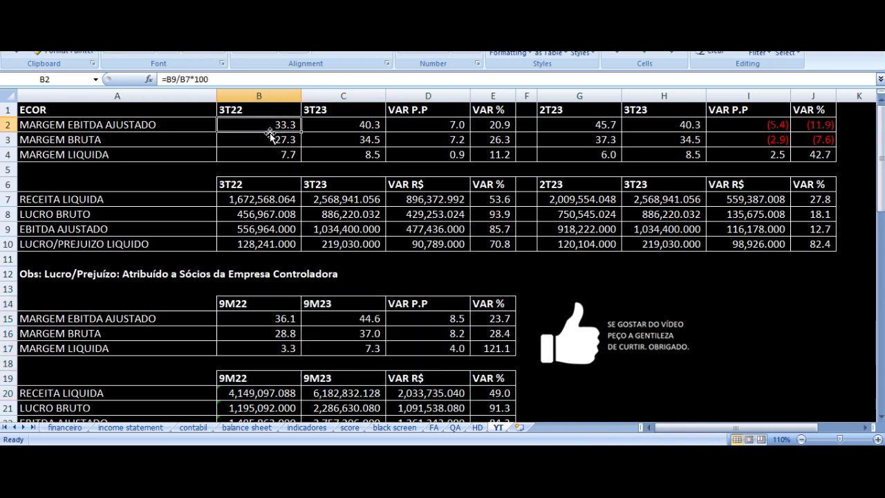
pyautogui.click(117, 125)
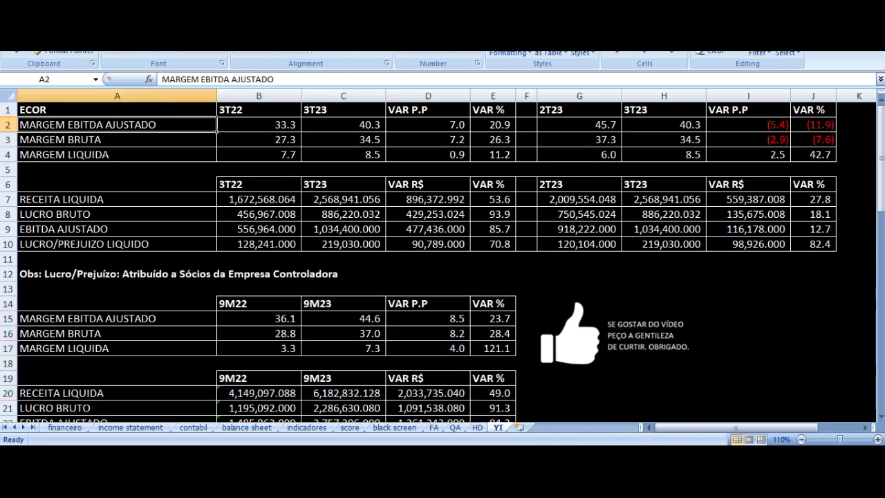
pyautogui.click(259, 124)
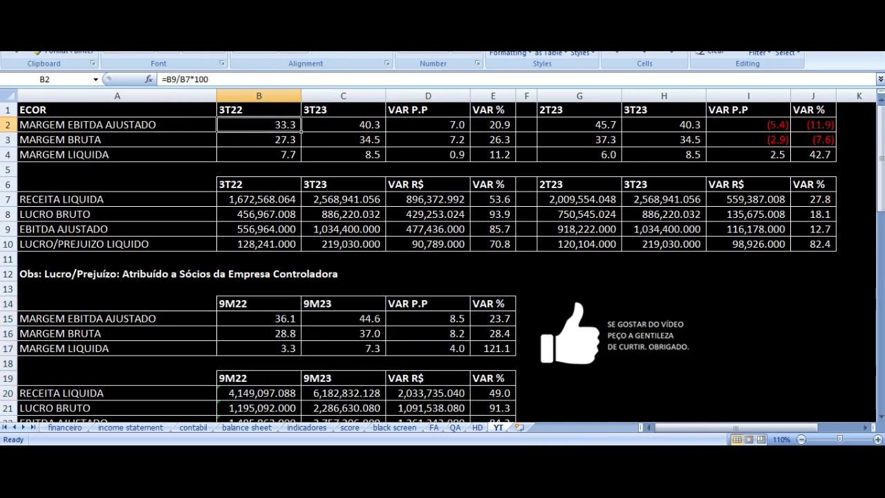
pyautogui.click(343, 124)
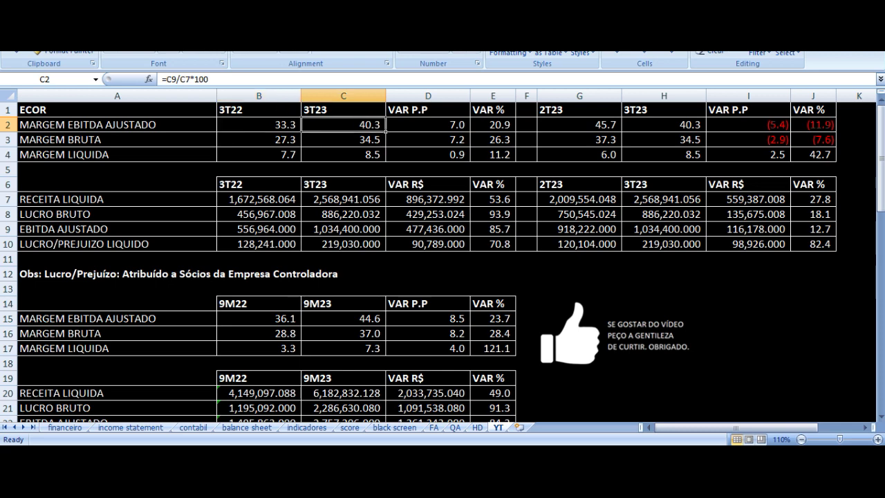
pyautogui.click(428, 125)
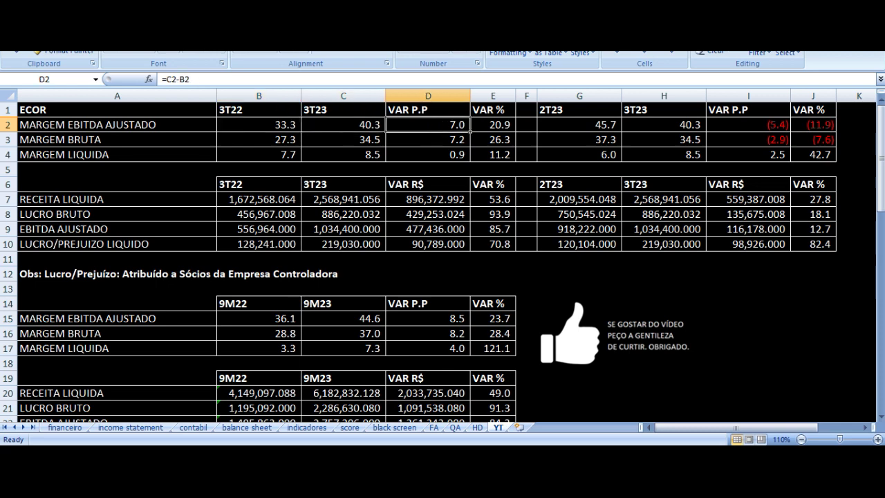
# Examine the quarterly MARGEM BRUTA row across 3T22, 3T23 and the percentage-point variation
pyautogui.press('Down')
pyautogui.press('Left')
pyautogui.press('Left')
pyautogui.press('Left')
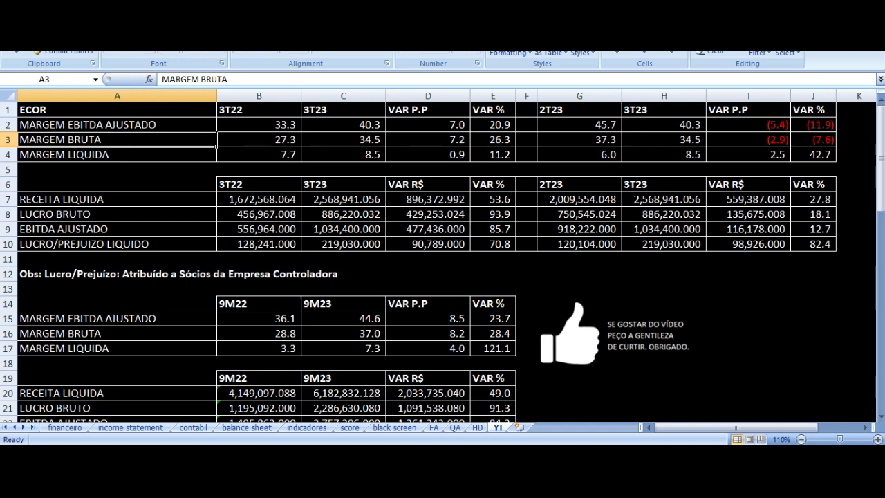
pyautogui.press('Right')
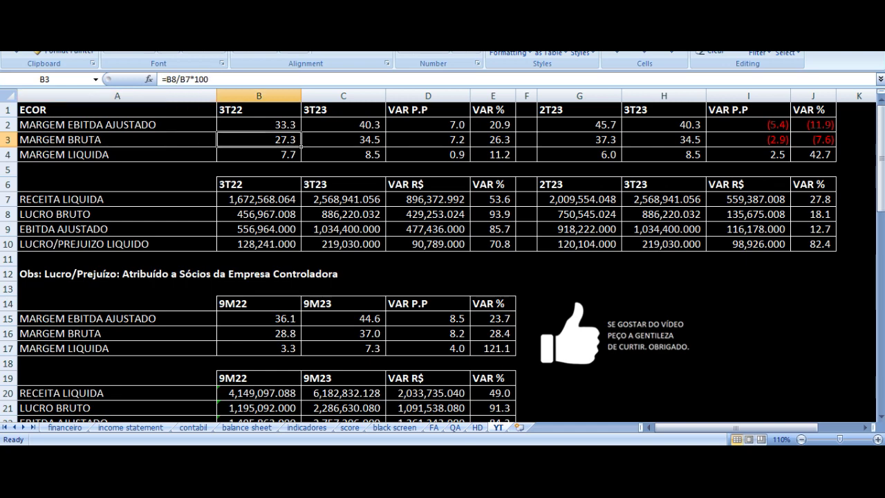
pyautogui.click(343, 139)
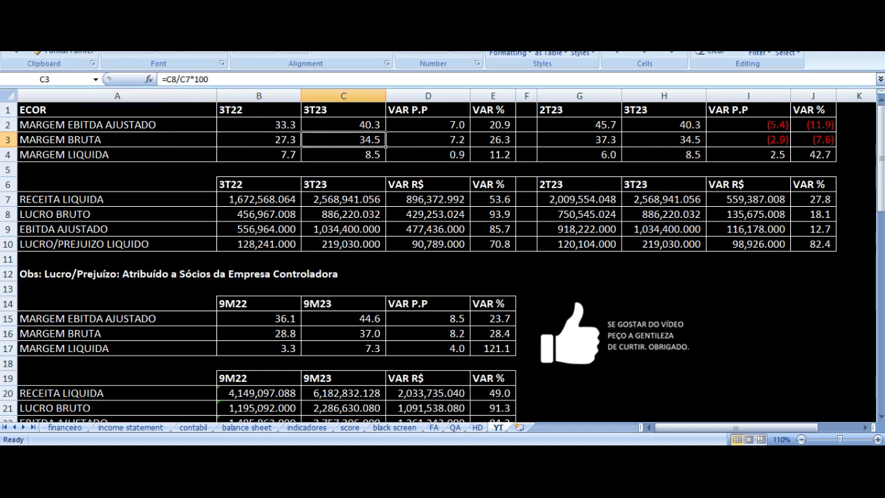
pyautogui.click(428, 139)
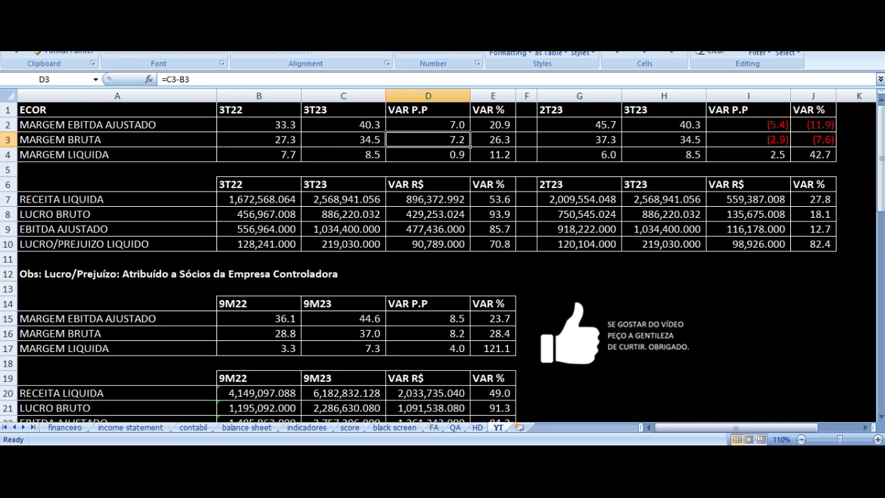
# Examine the quarterly MARGEM LIQUIDA row across 3T22, 3T23 and the percentage-point variation
pyautogui.press('Down')
pyautogui.press('Left')
pyautogui.press('Left')
pyautogui.press('Left')
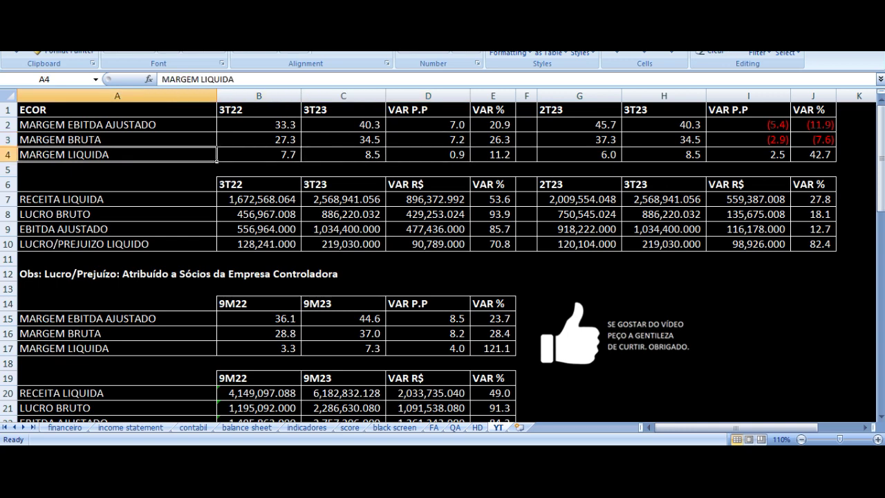
pyautogui.click(258, 154)
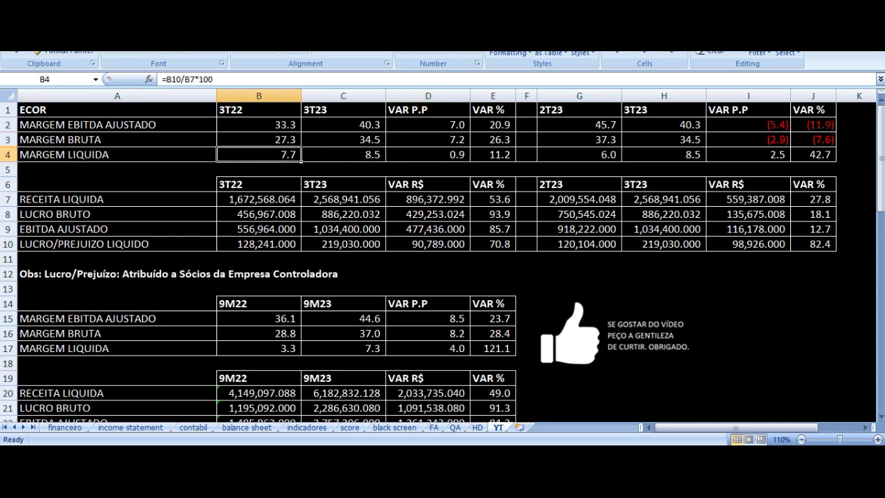
pyautogui.click(344, 154)
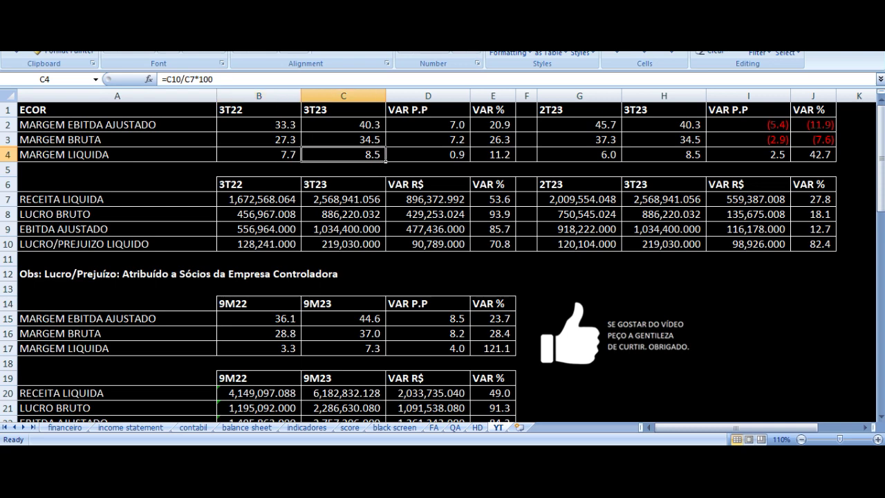
pyautogui.click(428, 154)
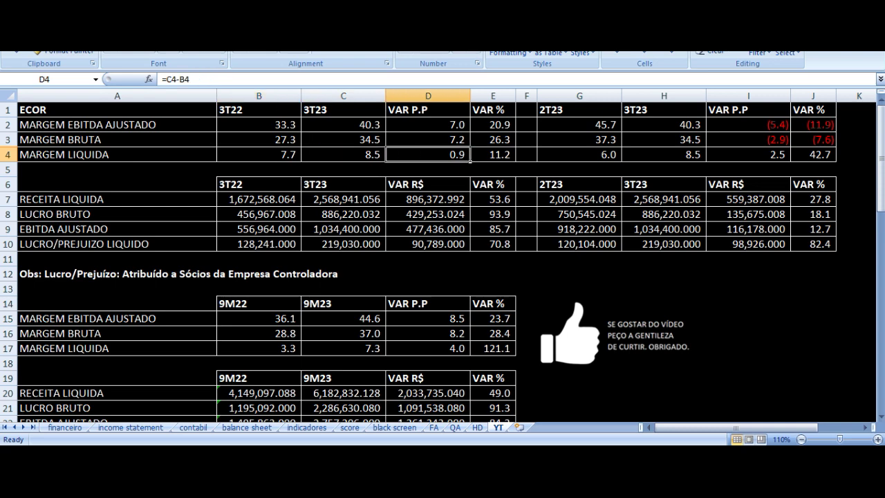
# Examine the quarterly RECEITA LIQUIDA row across 3T22, 3T23 and its variations in R$ and percent
pyautogui.press('Down')
pyautogui.press('Down')
pyautogui.press('Down')
pyautogui.press('Left')
pyautogui.press('Left')
pyautogui.press('Left')
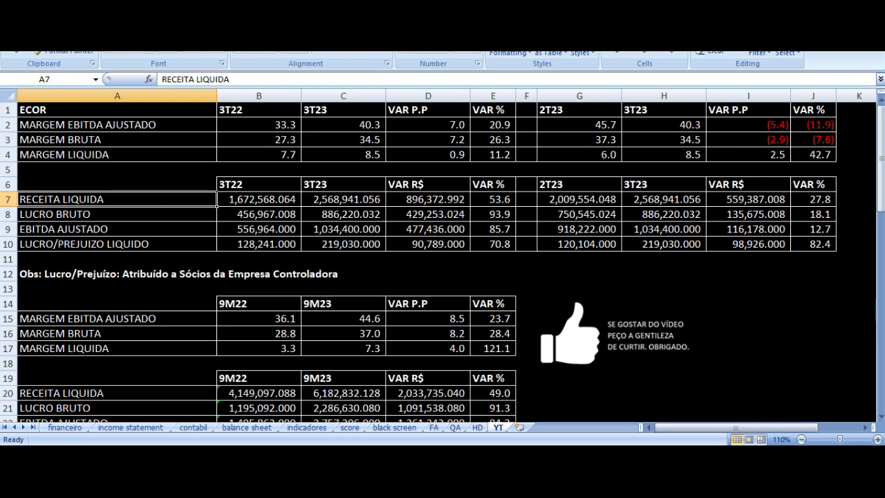
pyautogui.press('Right')
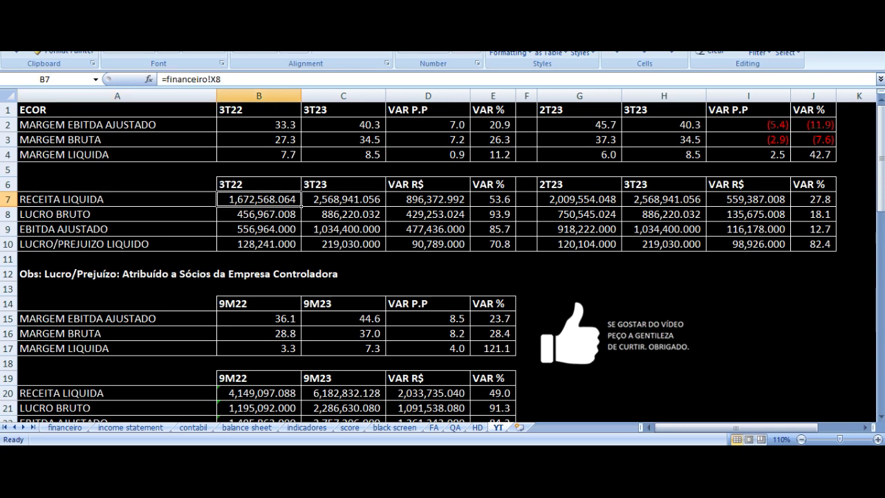
pyautogui.press('Right')
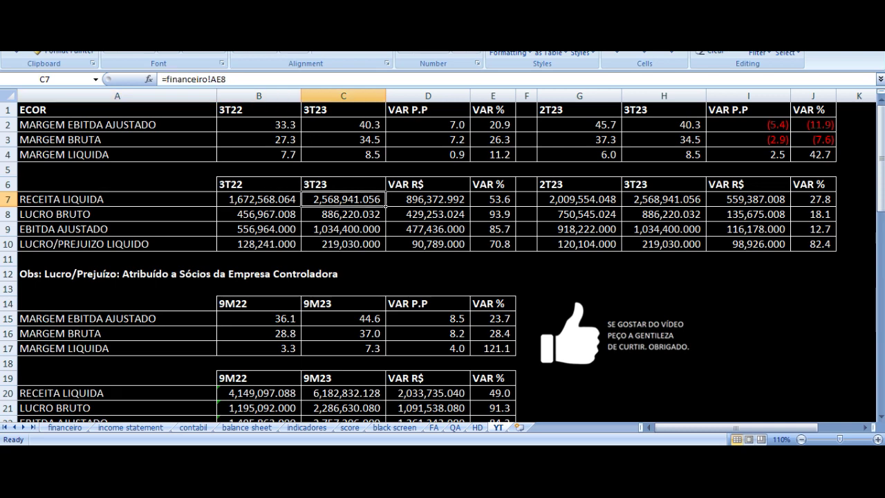
pyautogui.click(428, 199)
pyautogui.click(492, 200)
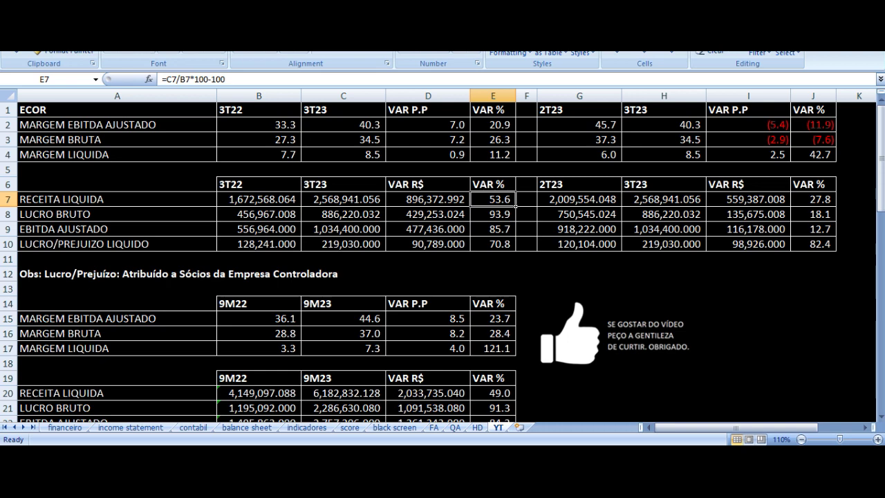
# Examine the quarterly LUCRO BRUTO row across 3T22, 3T23 and its variations in R$ and percent
pyautogui.click(213, 218)
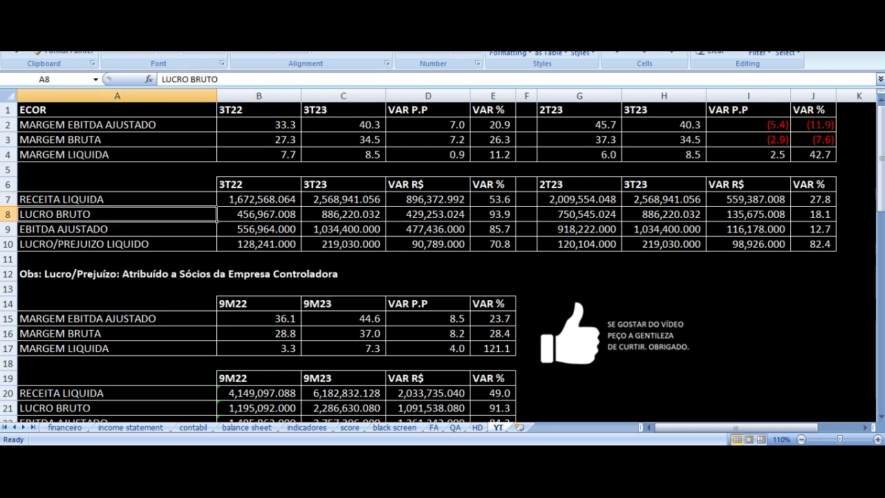
pyautogui.click(221, 218)
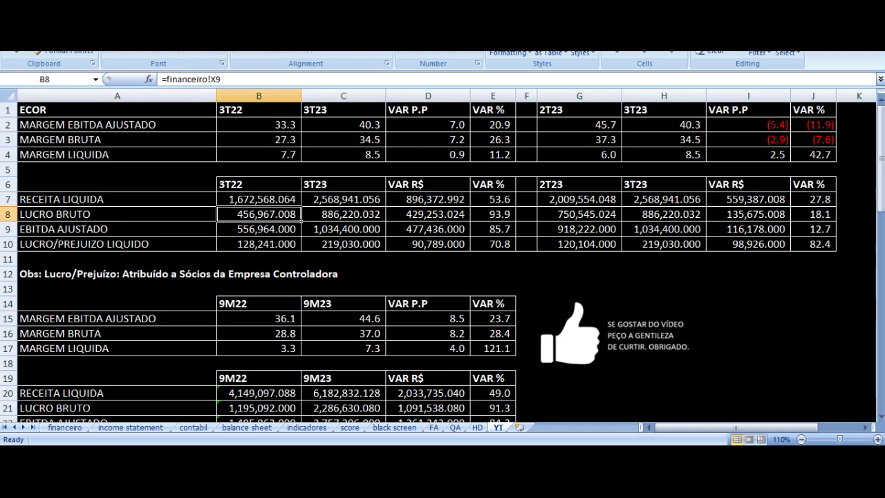
pyautogui.click(343, 214)
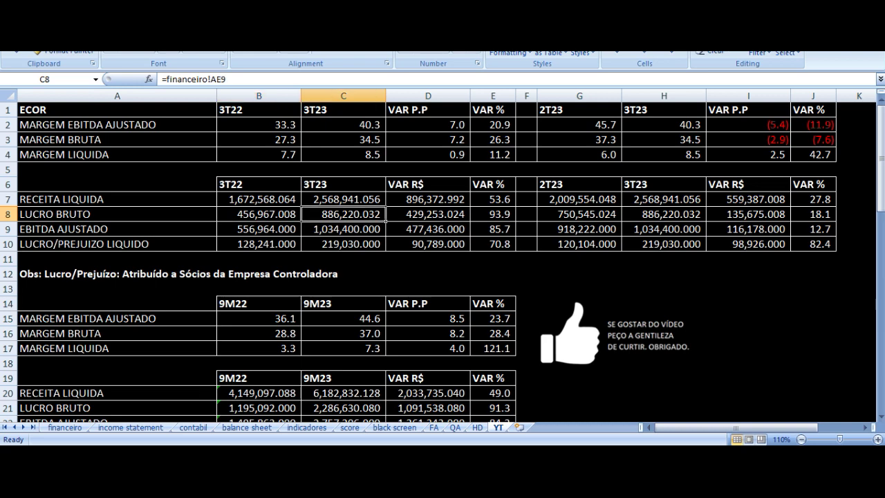
pyautogui.click(428, 214)
pyautogui.click(493, 214)
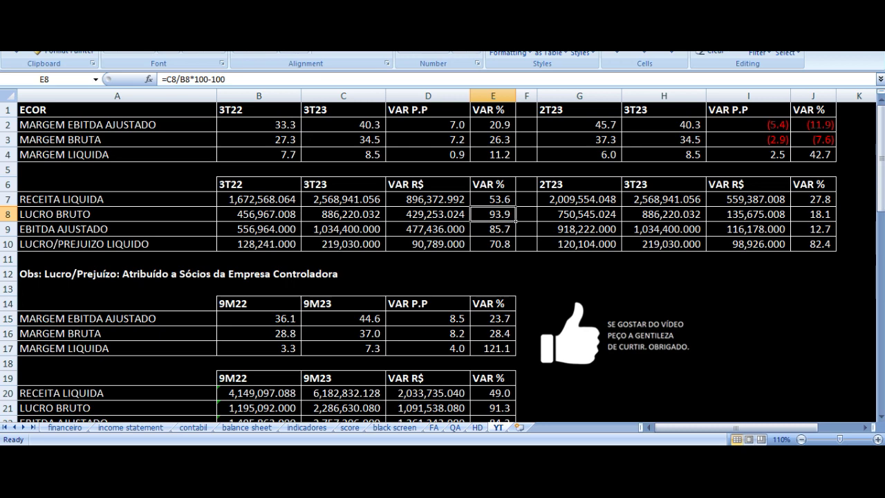
# Examine the quarterly EBITDA AJUSTADO row across 3T22, 3T23 and its variations in R$ and percent
pyautogui.click(436, 230)
pyautogui.click(345, 230)
pyautogui.click(263, 231)
pyautogui.click(215, 235)
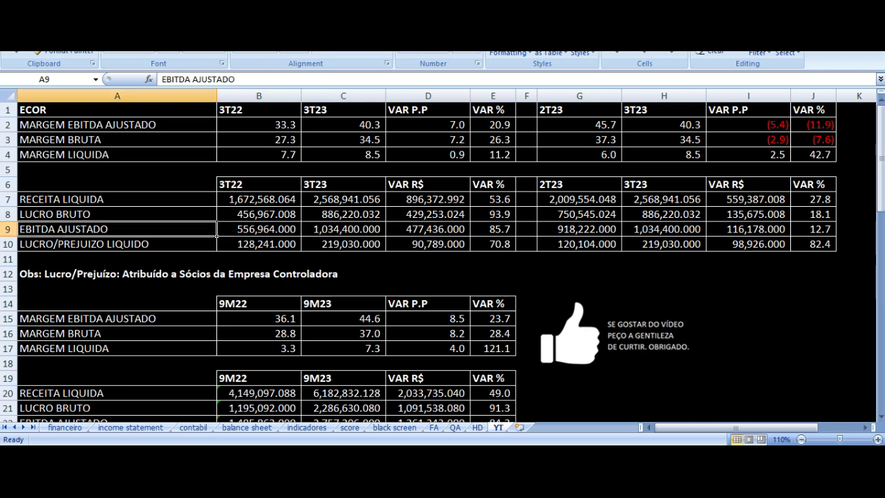
pyautogui.click(299, 233)
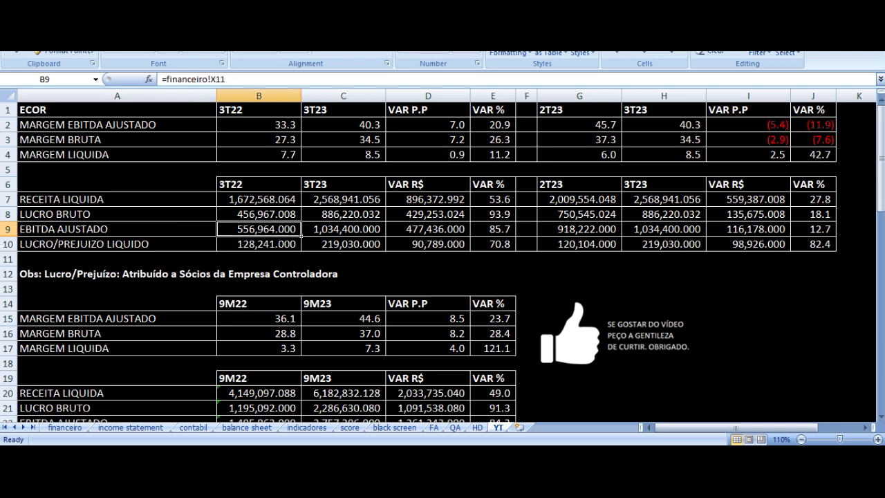
pyautogui.click(384, 234)
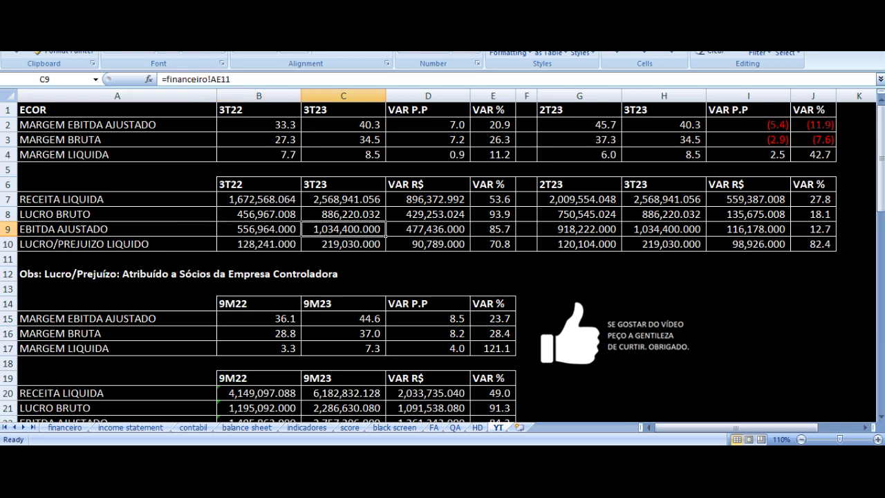
pyautogui.press('Right')
pyautogui.press('Right')
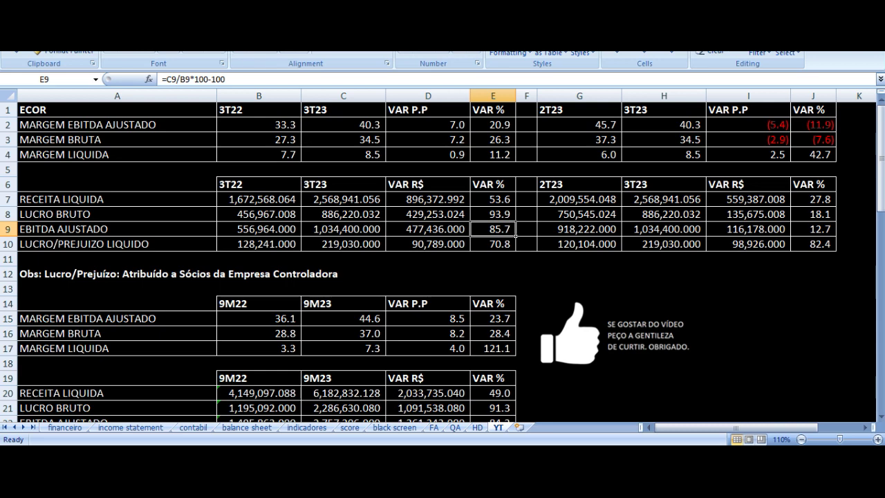
# Examine the quarterly LUCRO/PREJUIZO LIQUIDO row for 3T22, 3T23 and percent variation, and highlight the whole 3T22/3T23 comparison block
pyautogui.press('Down')
pyautogui.press('Left')
pyautogui.press('Left')
pyautogui.press('Left')
pyautogui.press('Left')
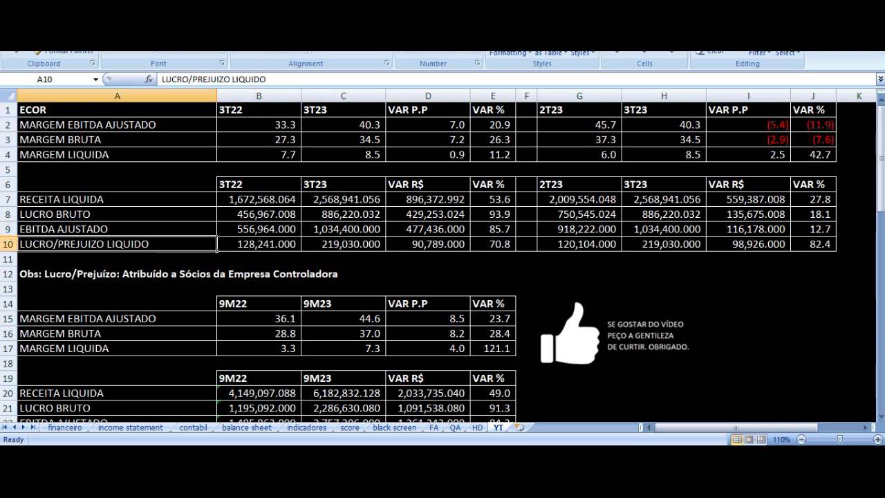
pyautogui.press('Right')
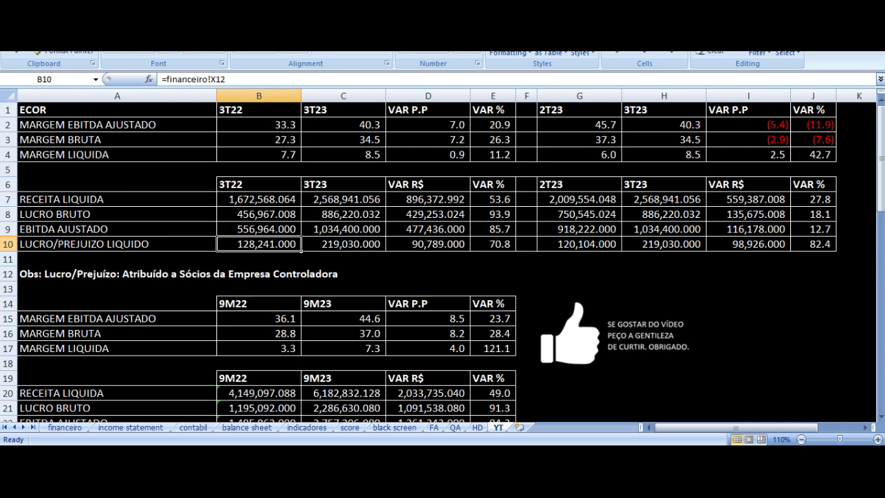
pyautogui.click(344, 244)
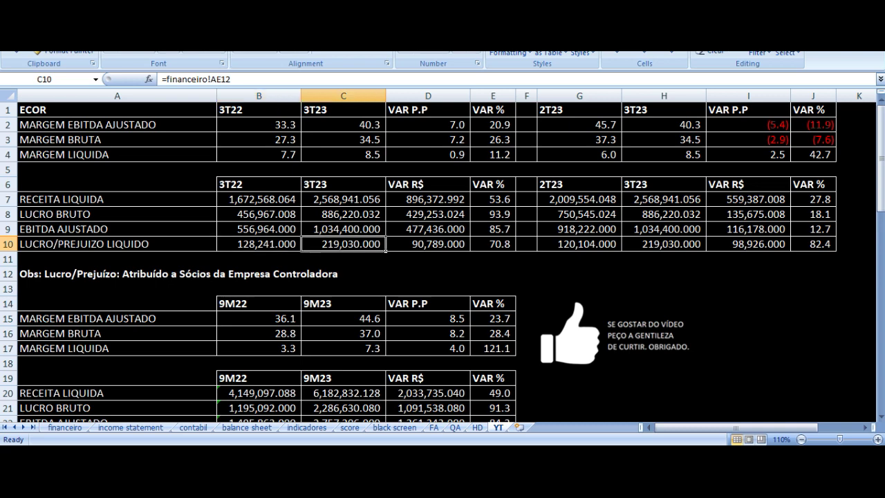
pyautogui.click(492, 243)
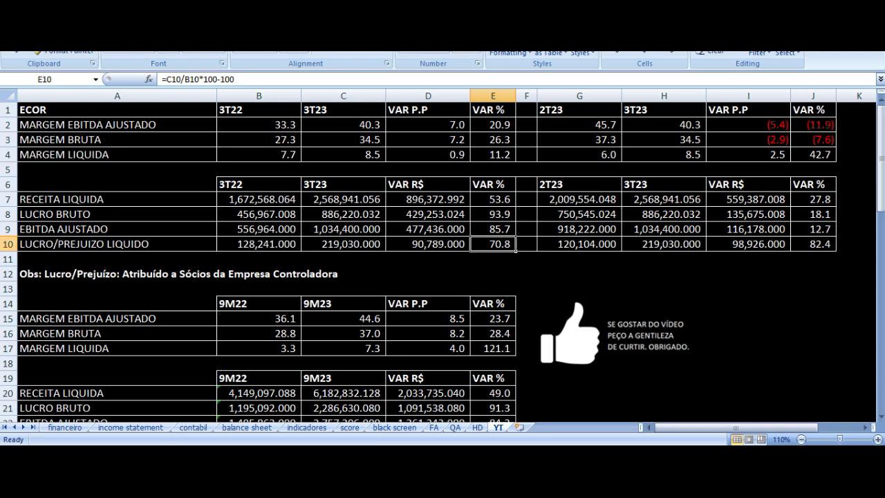
pyautogui.moveTo(263, 110); pyautogui.dragTo(491, 241)
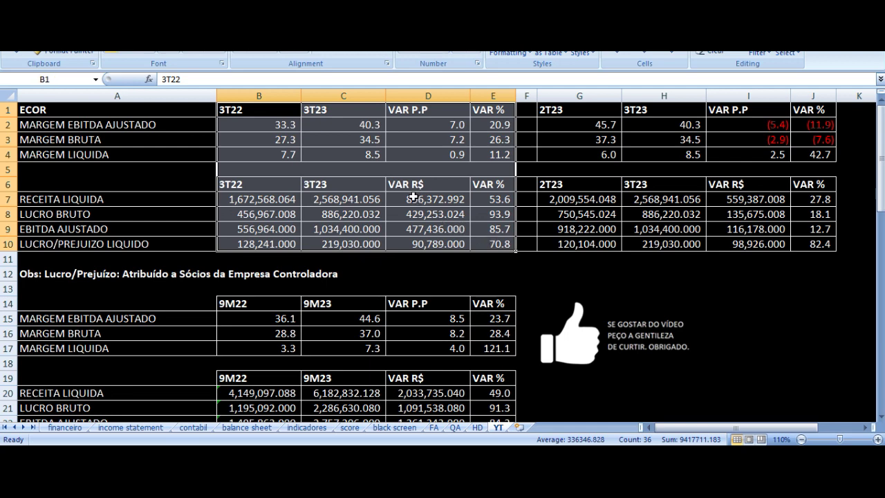
pyautogui.click(289, 214)
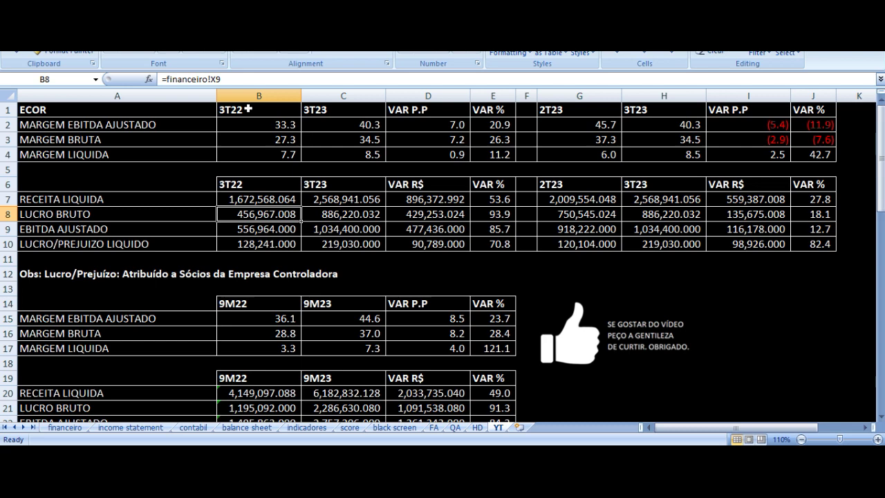
# Highlight the 3T22/3T23 comparison block and review the percent variations of net revenue, adjusted EBITDA and net profit
pyautogui.click(324, 109)
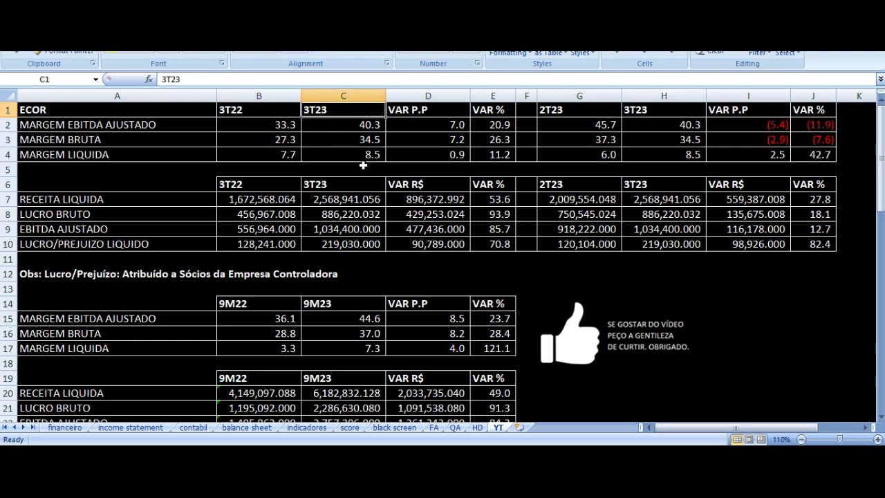
pyautogui.moveTo(277, 115); pyautogui.dragTo(493, 243)
pyautogui.click(488, 201)
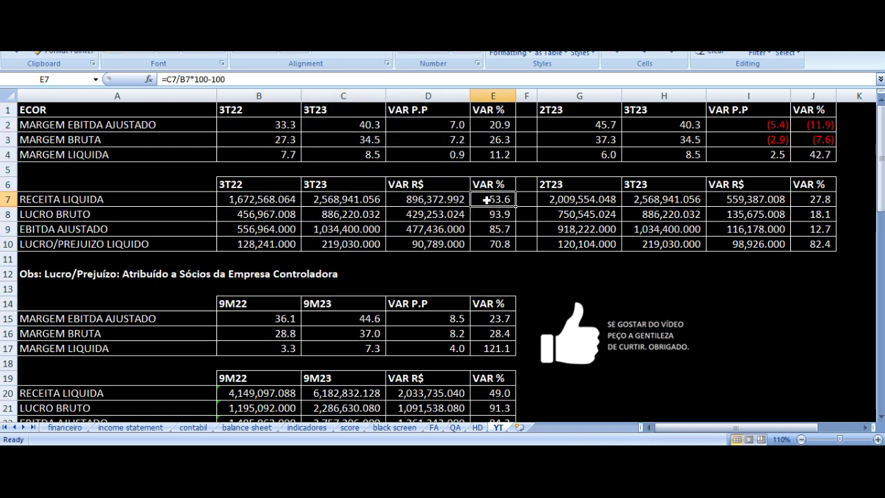
pyautogui.click(490, 231)
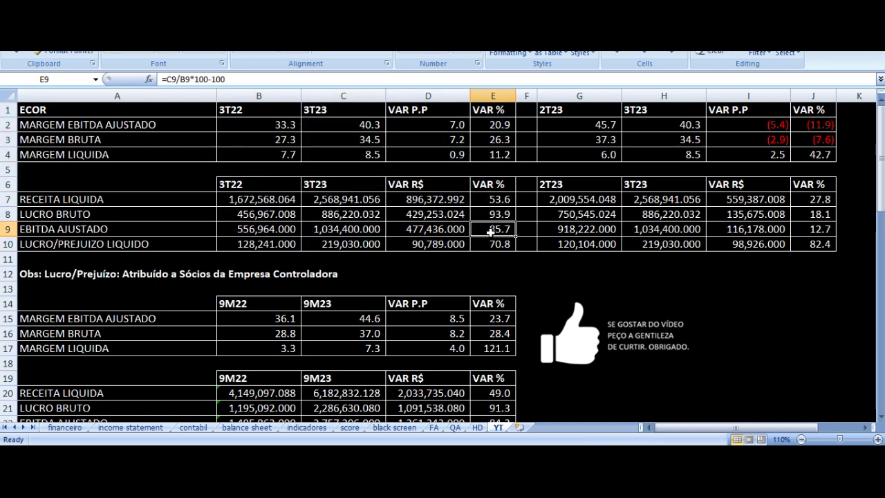
pyautogui.click(482, 244)
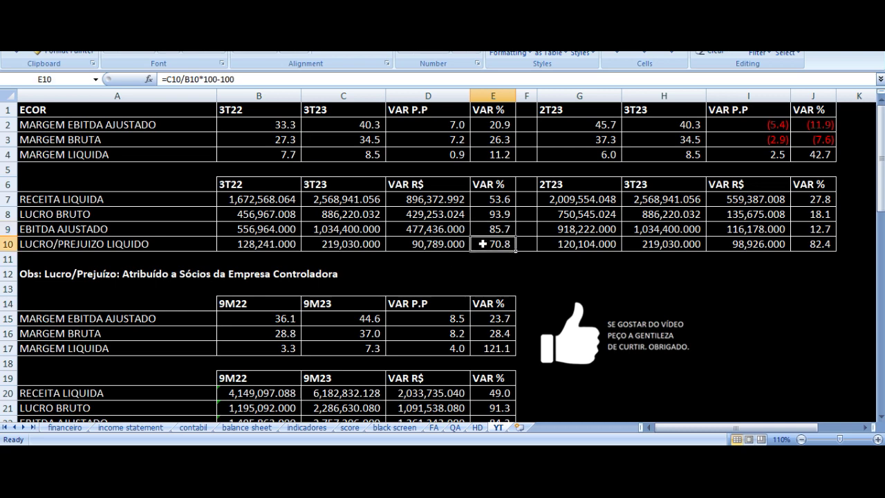
# Highlight the whole 2T23/3T23 comparison block and examine its MARGEM EBITDA AJUSTADO row, including the percentage-point variation
pyautogui.click(578, 109)
pyautogui.moveTo(578, 110); pyautogui.dragTo(801, 242)
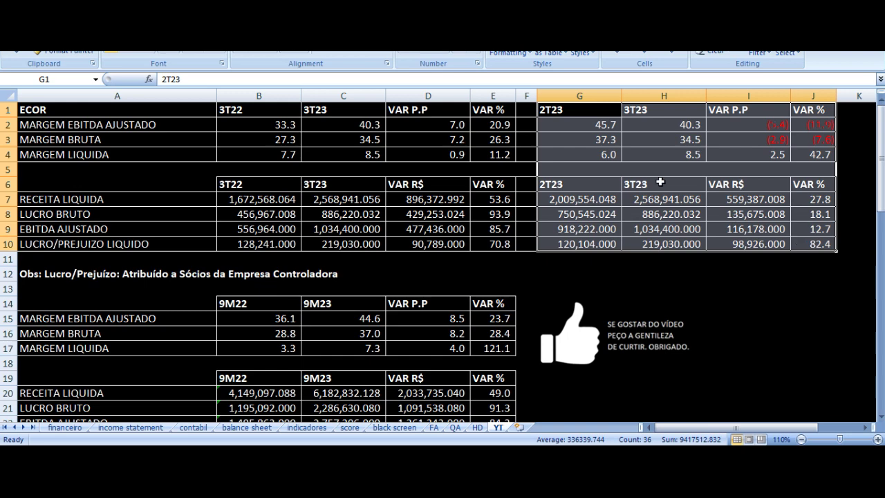
pyautogui.click(599, 126)
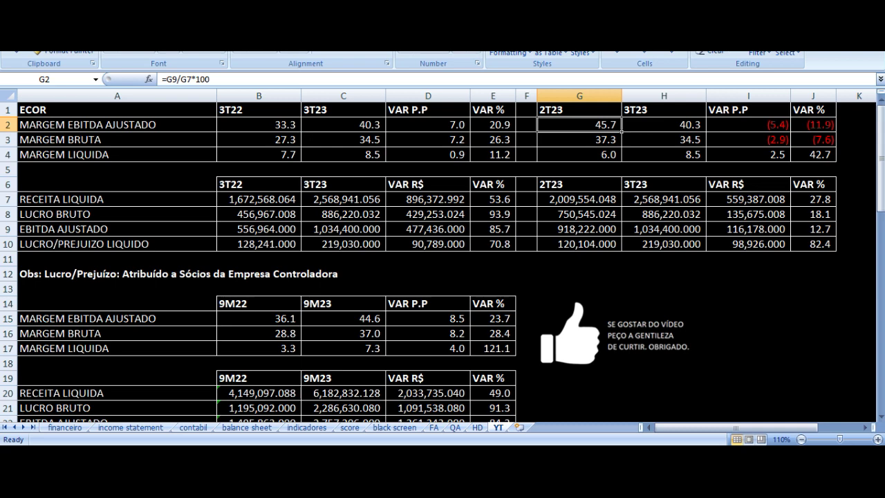
pyautogui.click(664, 125)
pyautogui.click(788, 129)
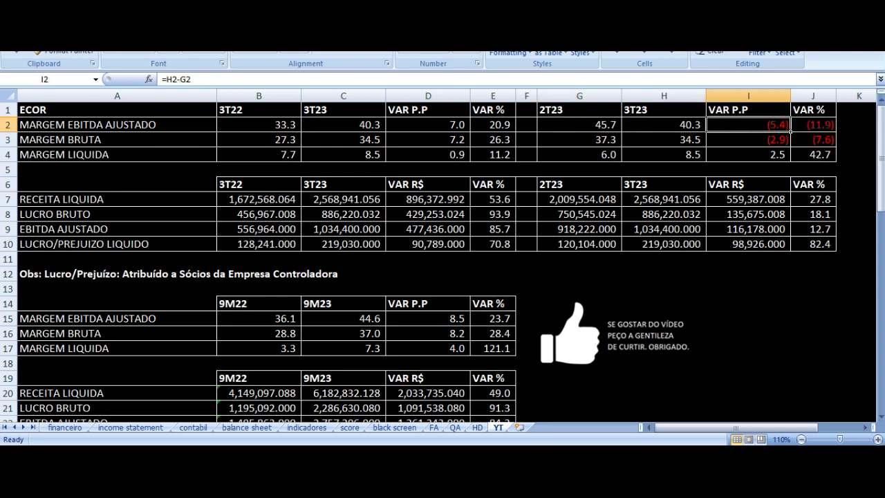
# Examine the MARGEM BRUTA row for 2T23, 3T23 and the variation in percentage points
pyautogui.click(788, 136)
pyautogui.click(702, 142)
pyautogui.click(619, 144)
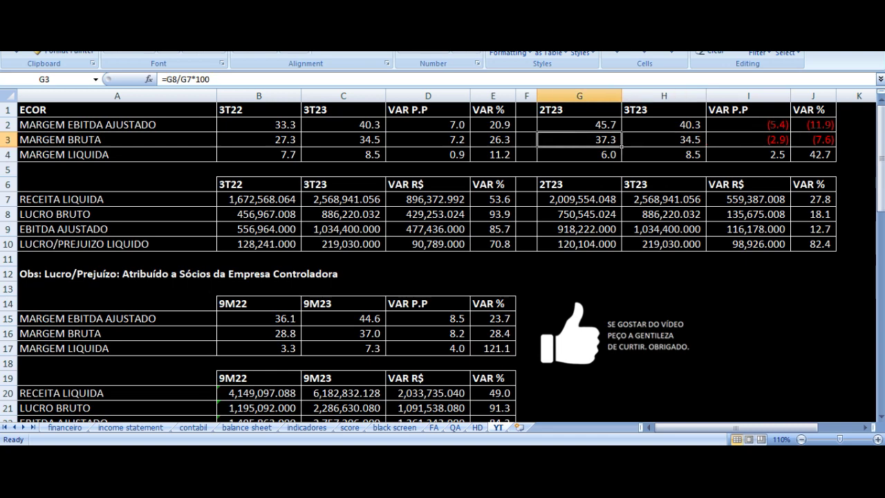
pyautogui.click(704, 142)
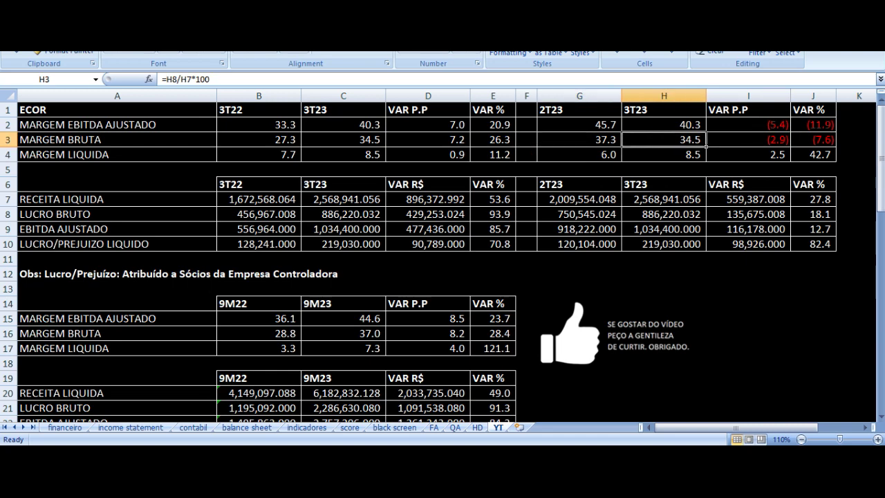
pyautogui.click(788, 144)
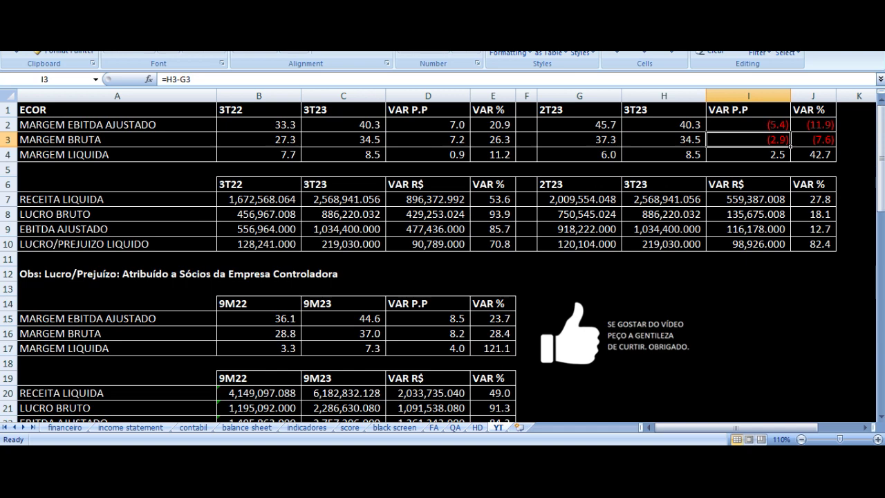
# Examine the MARGEM LIQUIDA row for 2T23, 3T23 and the variation in percentage points
pyautogui.click(703, 157)
pyautogui.click(620, 158)
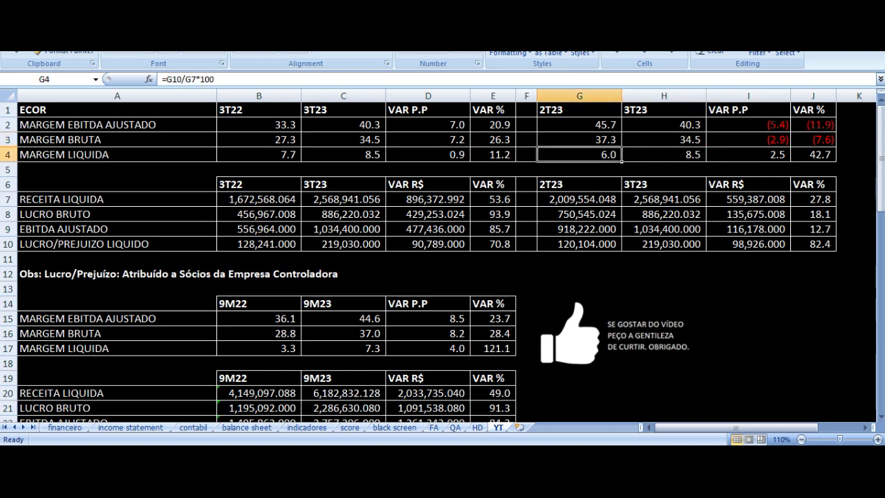
pyautogui.click(703, 158)
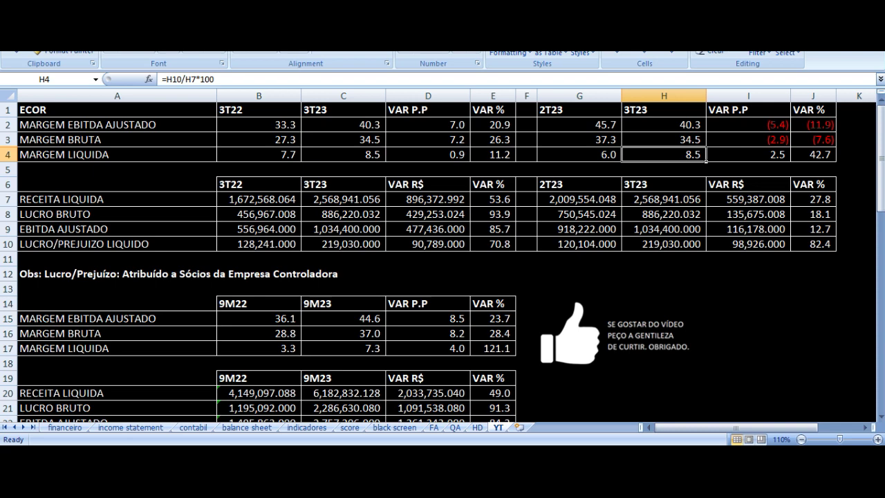
pyautogui.click(789, 157)
# Examine the RECEITA LIQUIDA row across 2T23, 3T23 and its variations in R$ and percent
pyautogui.press('Down')
pyautogui.press('Down')
pyautogui.press('Down')
pyautogui.press('Left')
pyautogui.press('Left')
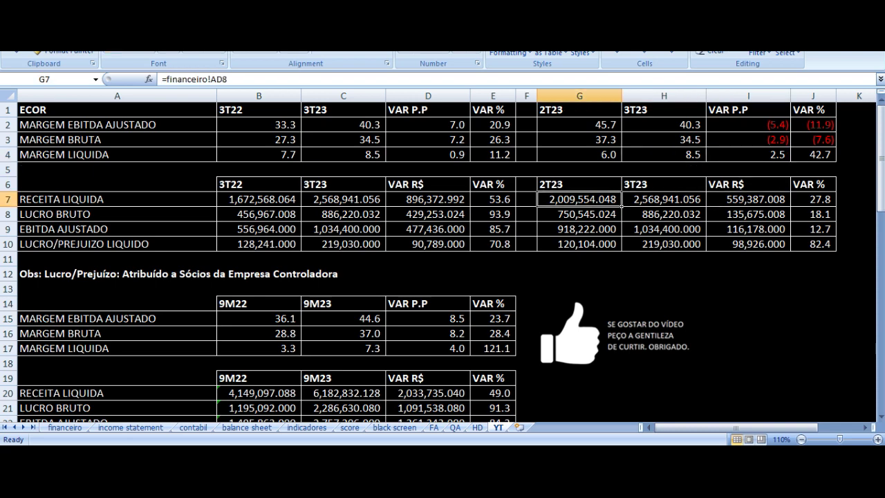
pyautogui.click(664, 199)
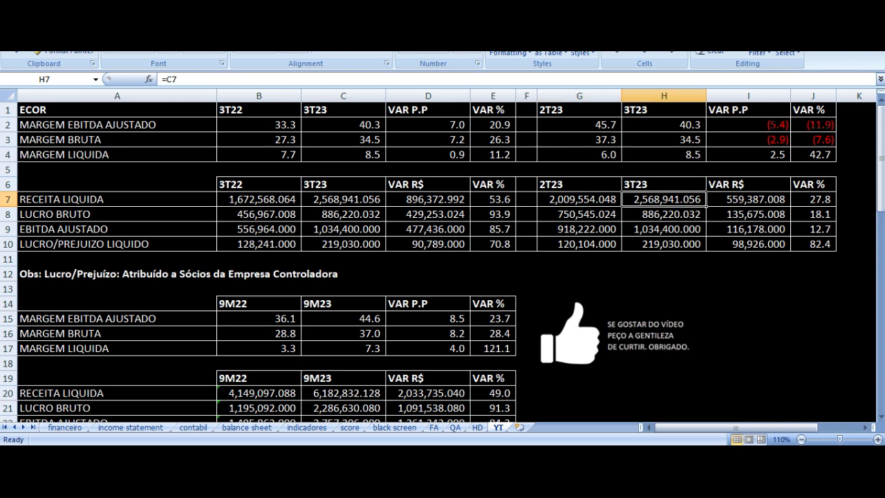
pyautogui.press('Right')
pyautogui.press('Right')
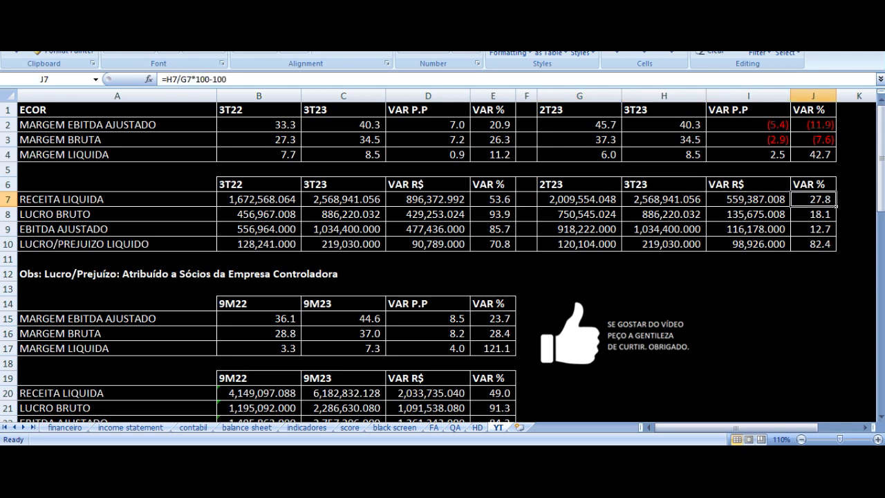
# Examine the LUCRO BRUTO row across 2T23, 3T23 and its variations in R$ and percent
pyautogui.press('Down')
pyautogui.press('Left')
pyautogui.press('Left')
pyautogui.press('Left')
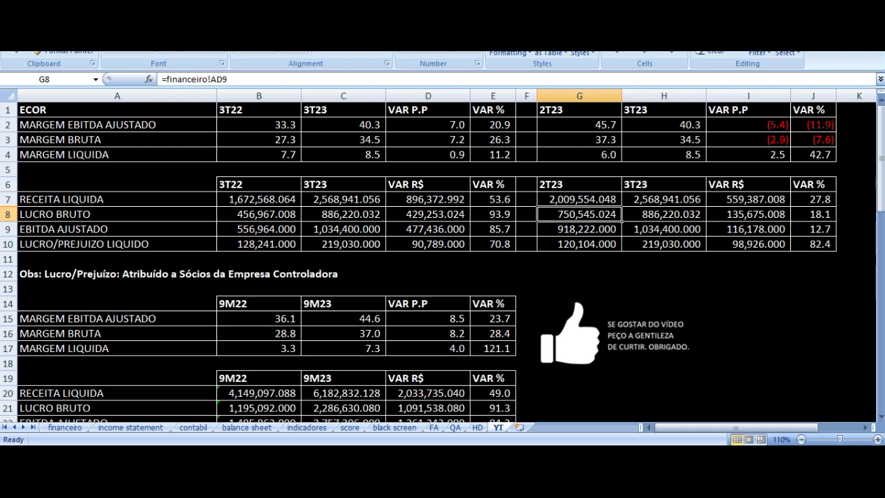
pyautogui.click(664, 214)
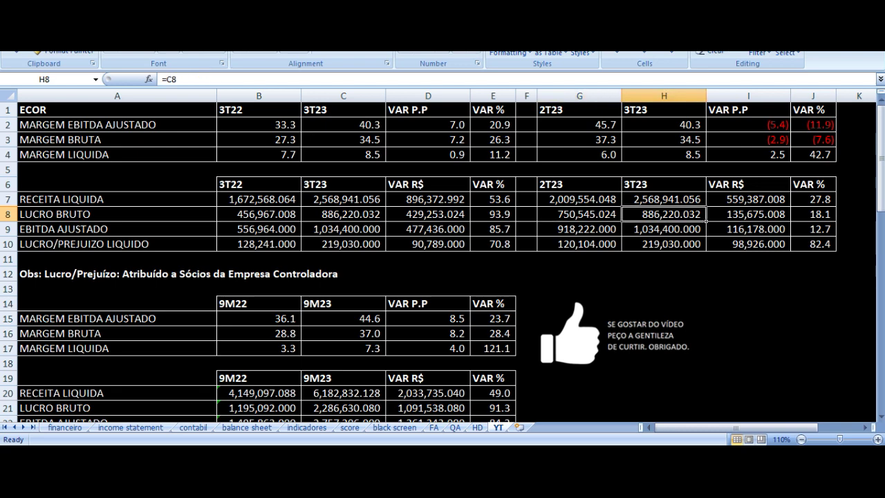
pyautogui.press('Right')
pyautogui.press('Right')
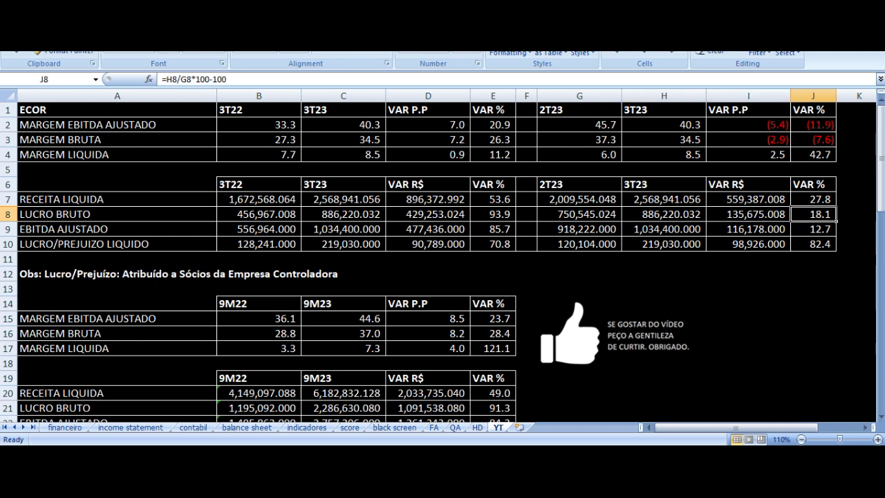
# Examine the EBITDA AJUSTADO row across 2T23, 3T23 and its variations in R$ and percent
pyautogui.press('Down')
pyautogui.press('Left')
pyautogui.press('Left')
pyautogui.press('Left')
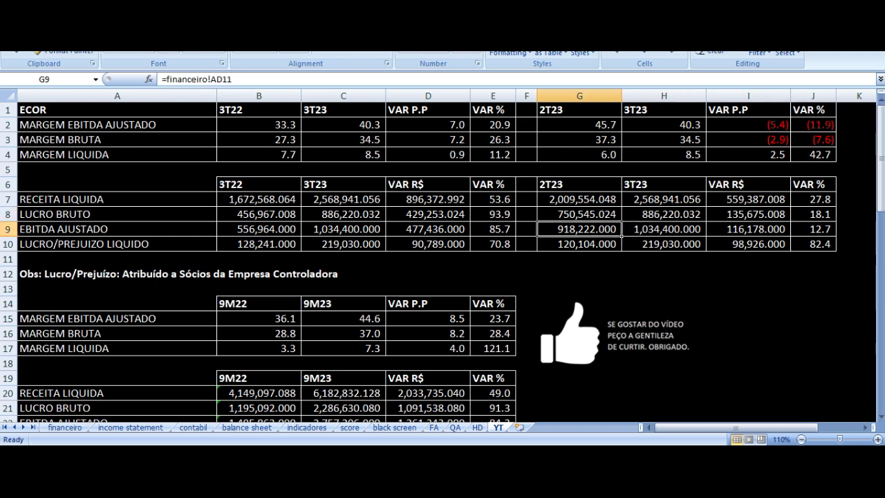
pyautogui.click(664, 229)
pyautogui.press('Right')
pyautogui.press('Right')
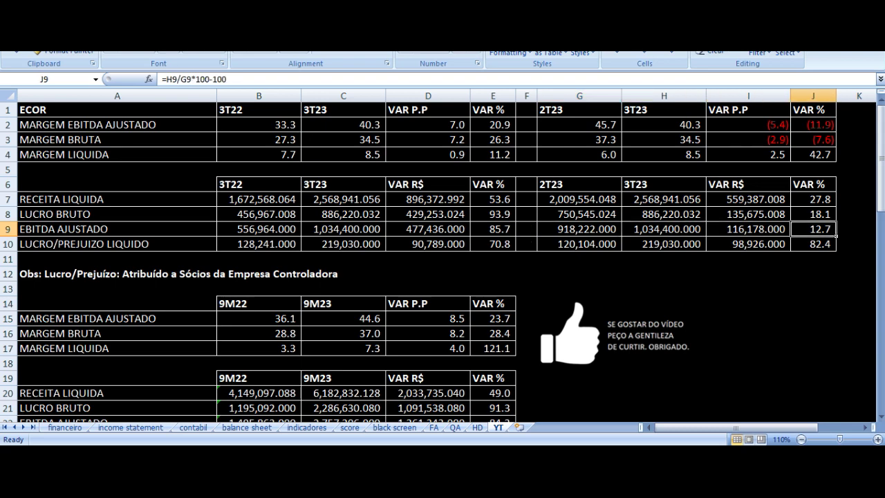
# Examine the LUCRO/PREJUIZO LIQUIDO row across 2T23, 3T23 and its variations in R$ and percent
pyautogui.press('Down')
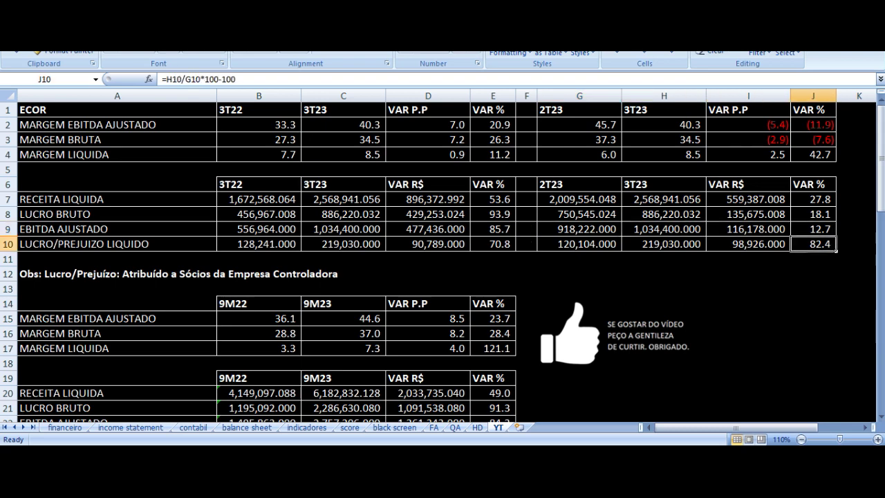
pyautogui.press('Left')
pyautogui.press('Left')
pyautogui.press('Left')
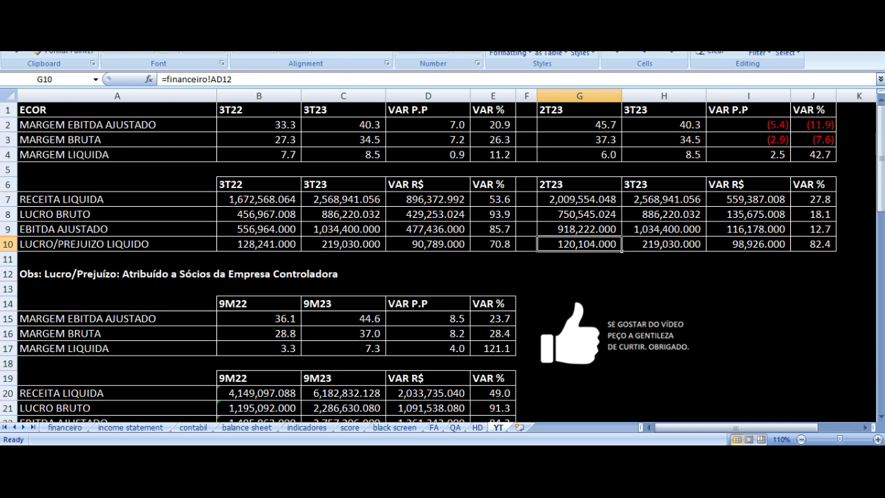
pyautogui.press('Right')
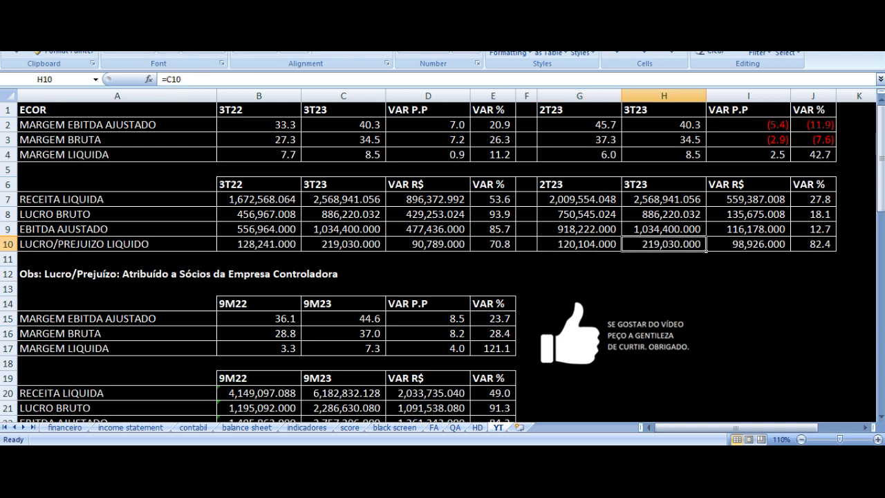
pyautogui.press('Right')
pyautogui.press('Right')
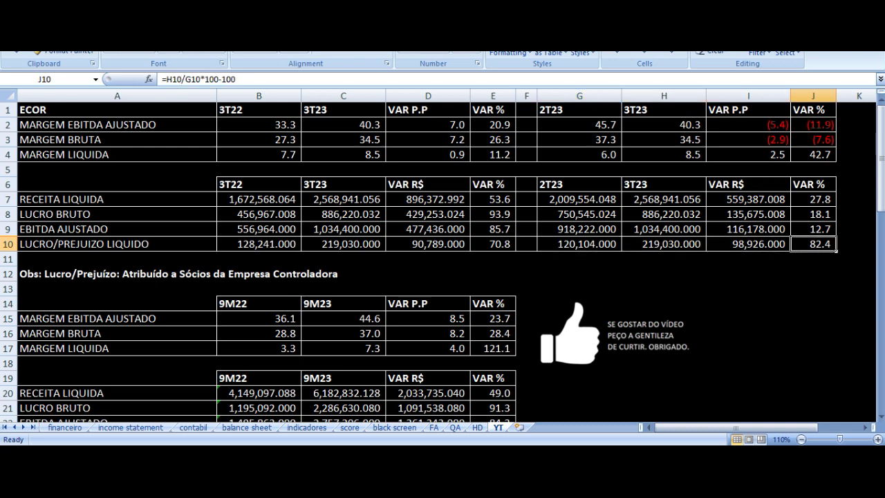
pyautogui.press('Left')
pyautogui.press('Left')
pyautogui.press('Left')
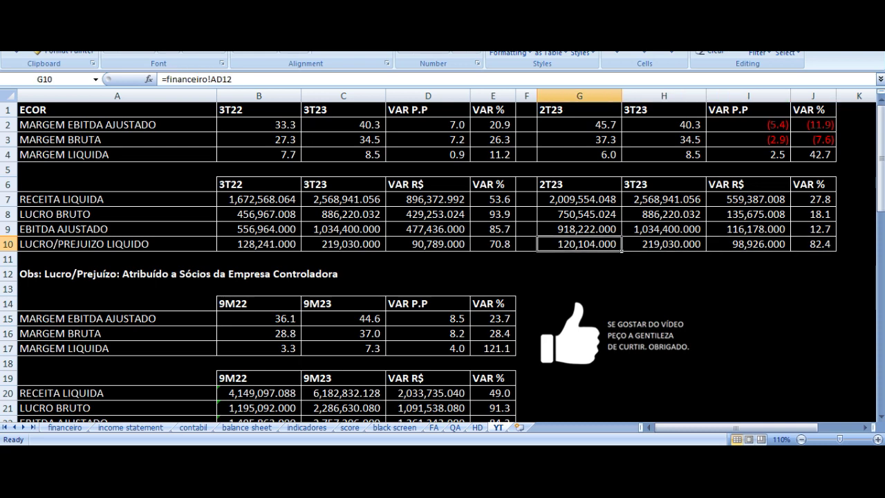
# Highlight the 2T23/3T23 amounts from RECEITA LIQUIDA to LUCRO/PREJUIZO LIQUIDO, and revisit the EBITDA, gross and net margins for the same quarters
pyautogui.click(591, 203)
pyautogui.moveTo(593, 204); pyautogui.dragTo(800, 245)
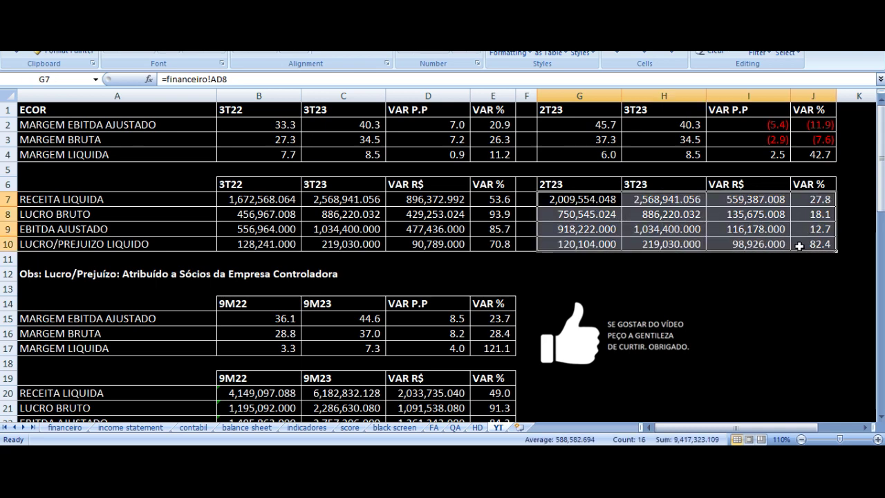
pyautogui.click(592, 125)
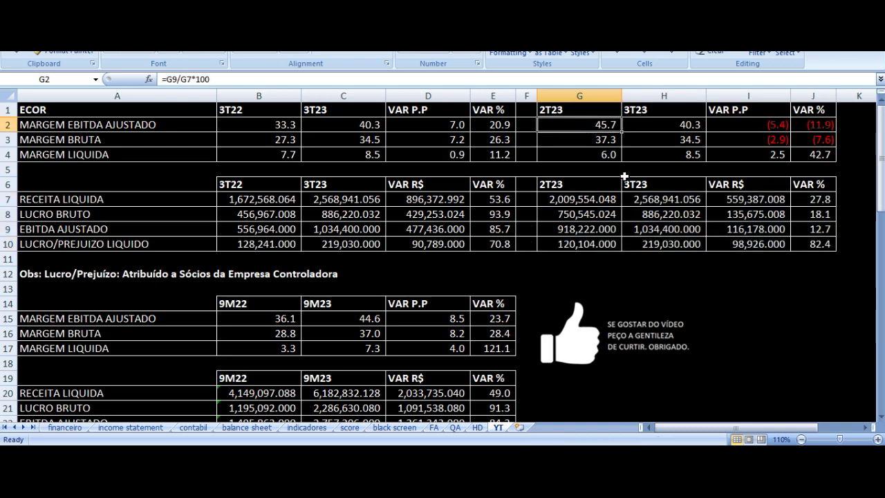
pyautogui.click(598, 140)
pyautogui.click(675, 141)
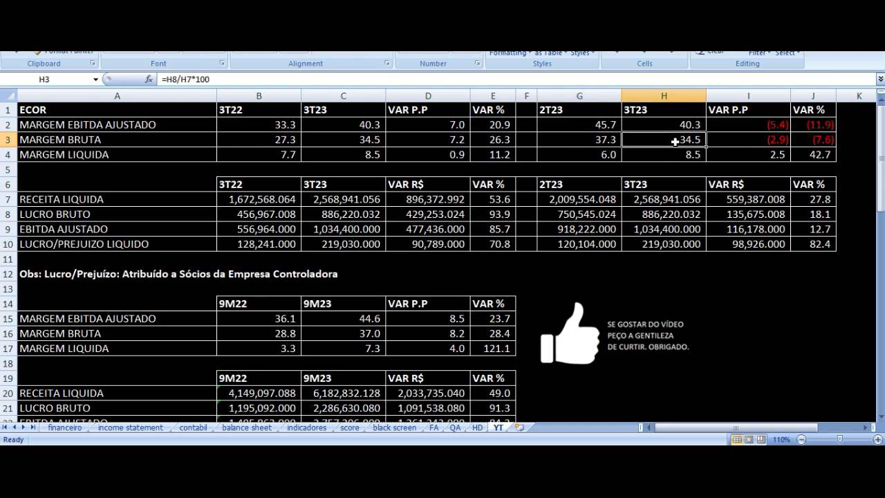
pyautogui.click(610, 155)
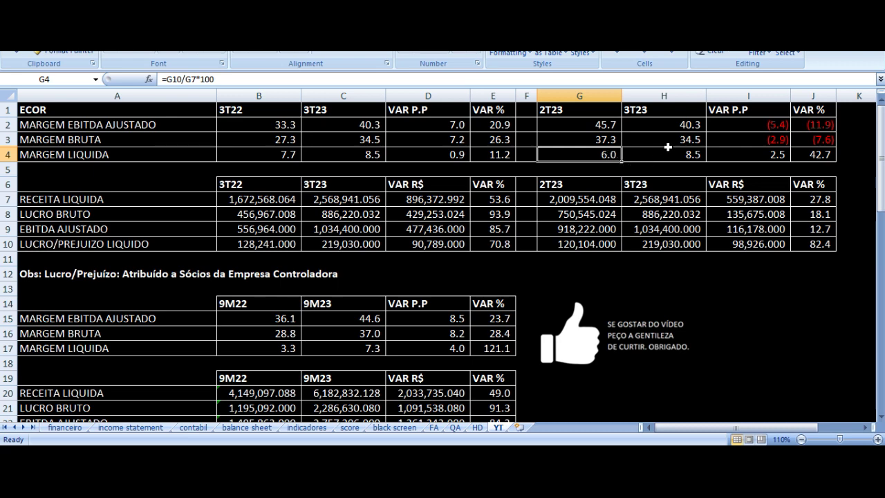
pyautogui.click(735, 126)
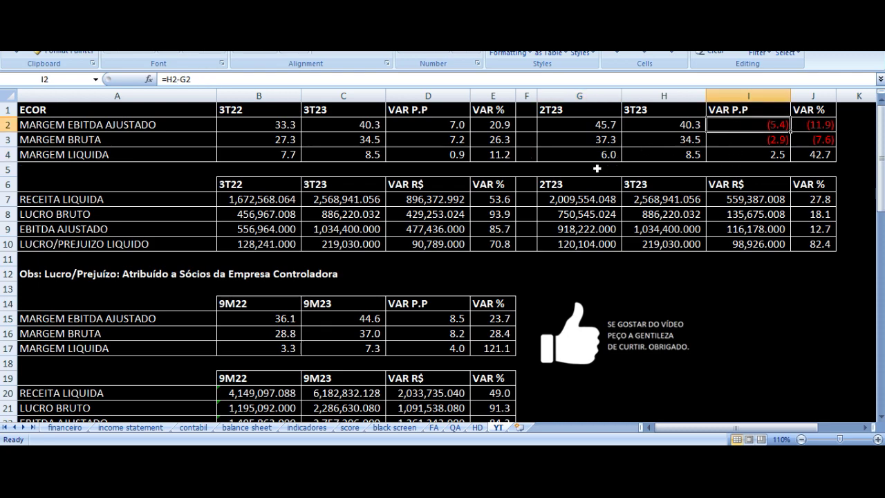
# Locate the nine-month margin table and point out its 9M22 and 9M23 column headings
pyautogui.scroll(-4, 597, 169)
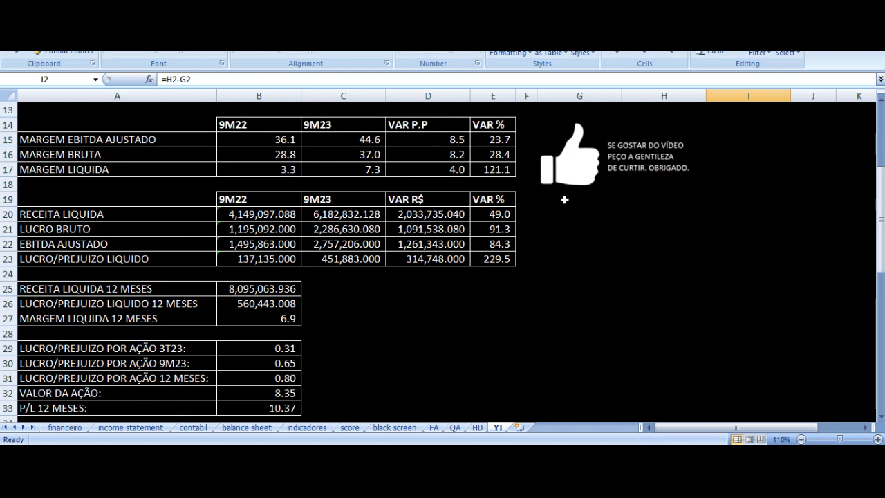
pyautogui.scroll(1, 565, 200)
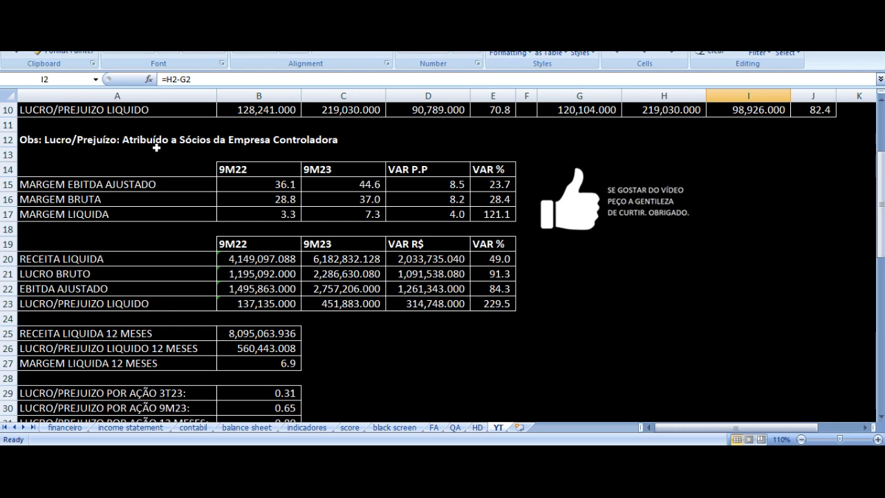
pyautogui.scroll(-1, 345, 180)
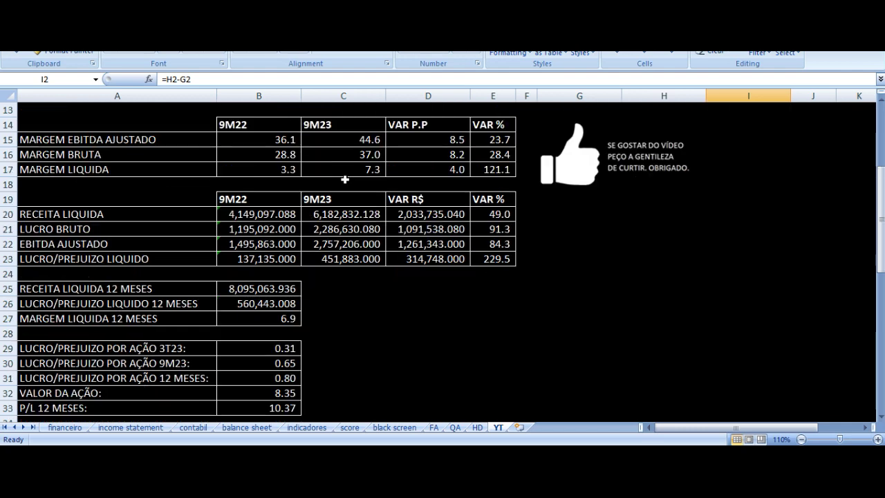
pyautogui.click(251, 125)
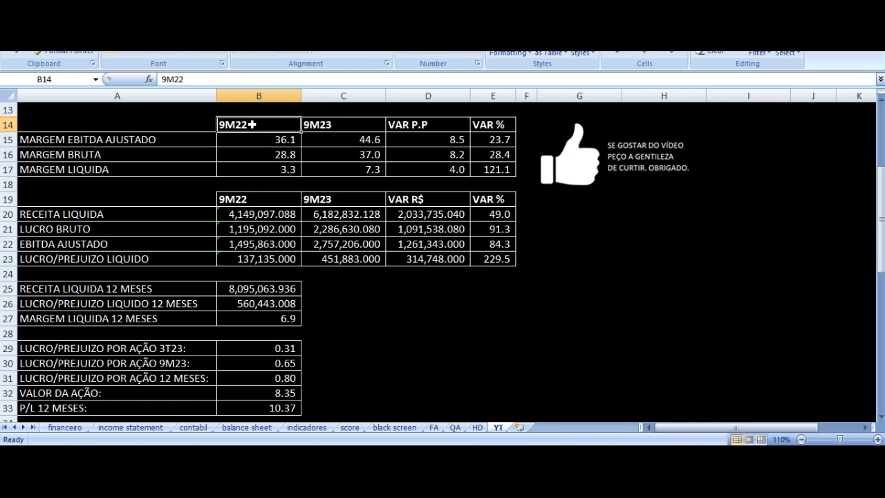
pyautogui.click(332, 124)
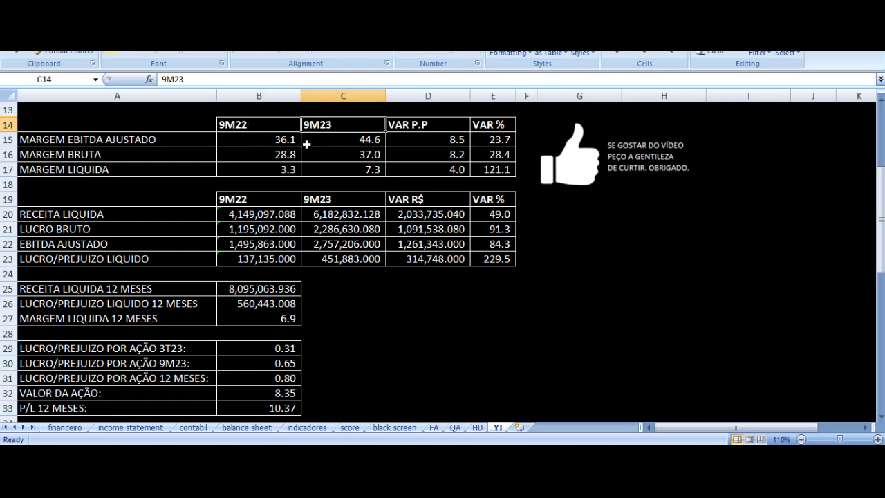
# Examine the nine-month MARGEM EBITDA AJUSTADO row across 9M22, 9M23 and its variation in percentage points
pyautogui.click(285, 140)
pyautogui.click(216, 146)
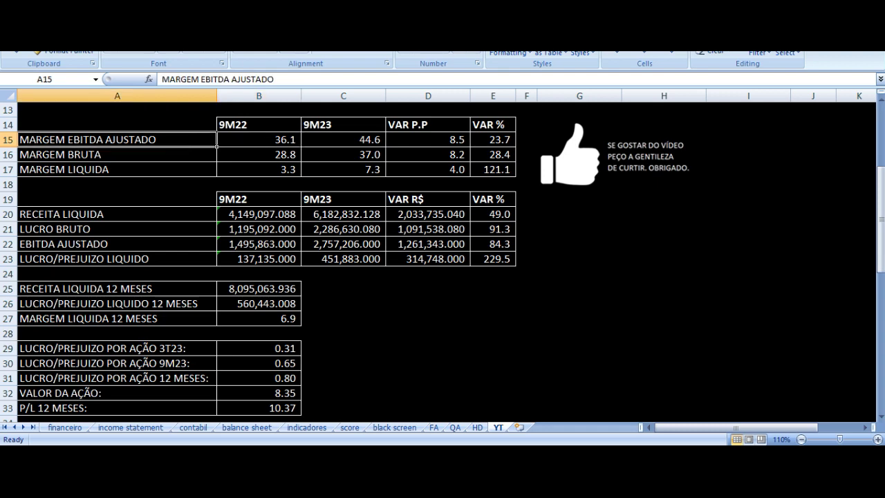
pyautogui.click(296, 146)
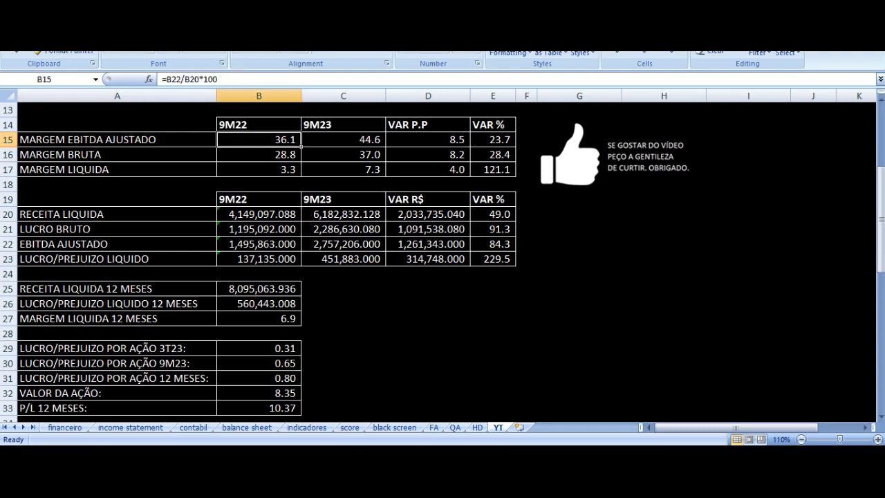
pyautogui.click(384, 145)
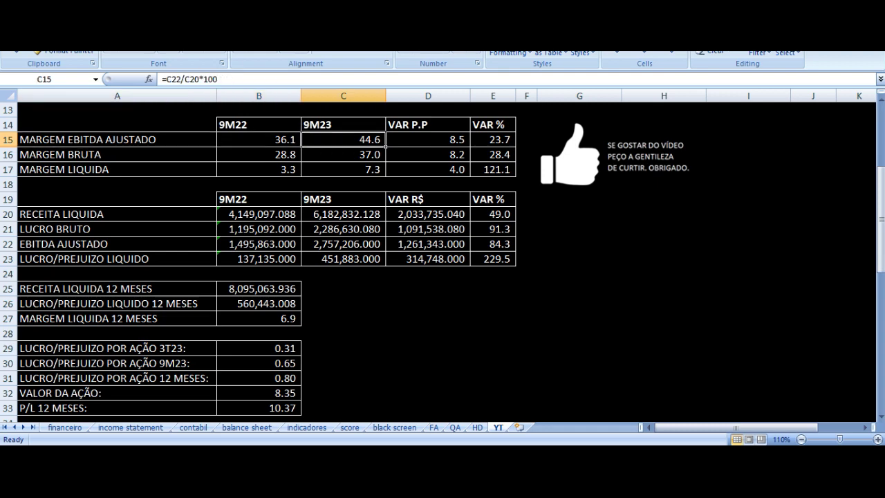
pyautogui.click(470, 145)
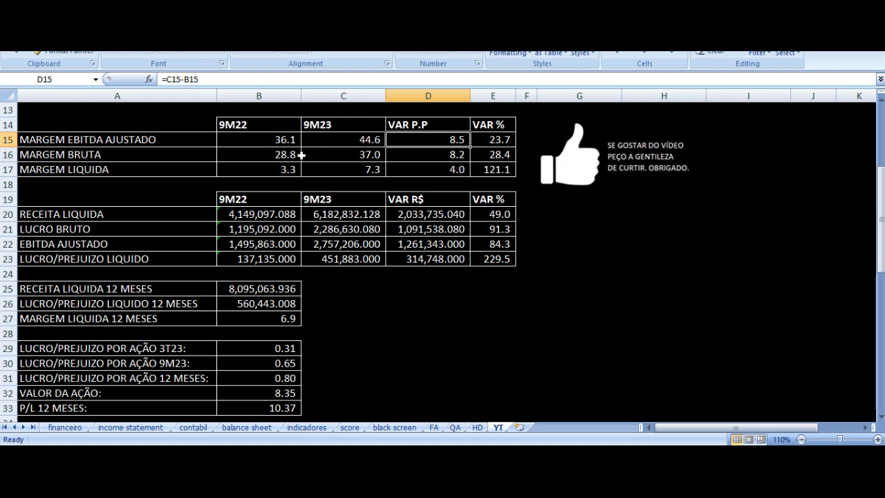
# Examine the nine-month MARGEM BRUTA row across 9M22, 9M23 and its variation in percentage points
pyautogui.click(281, 157)
pyautogui.click(216, 160)
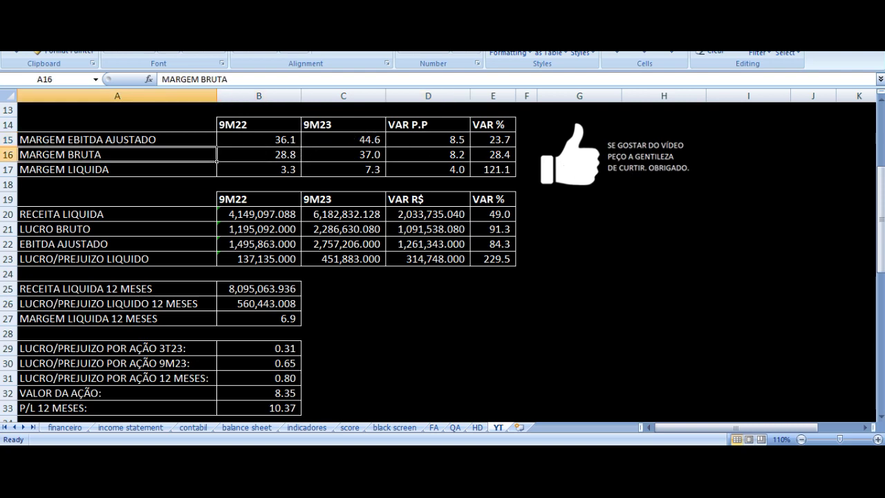
pyautogui.click(299, 160)
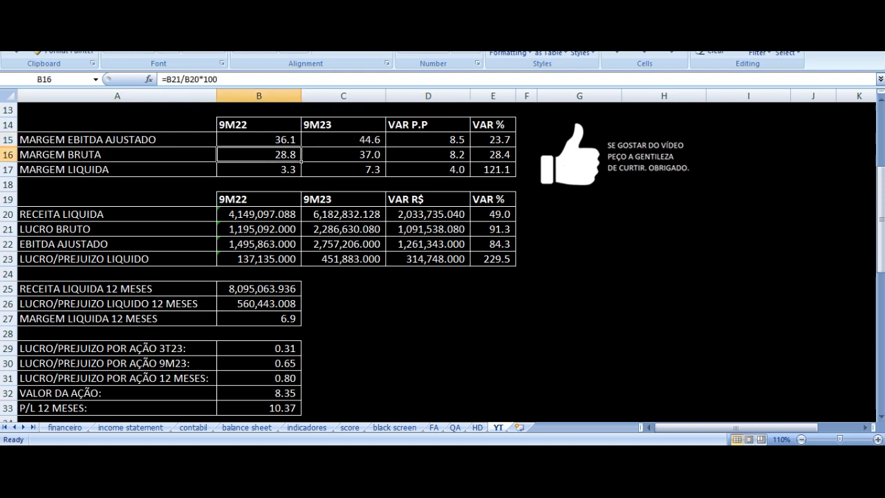
pyautogui.click(374, 156)
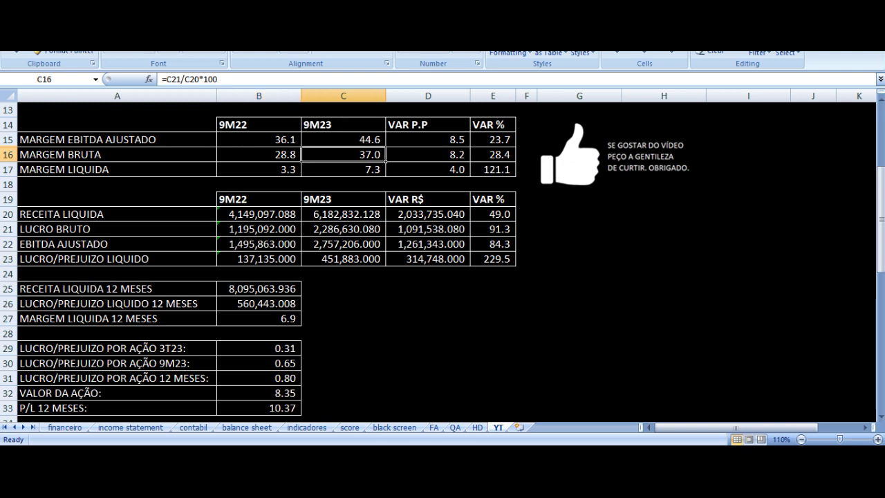
pyautogui.click(456, 156)
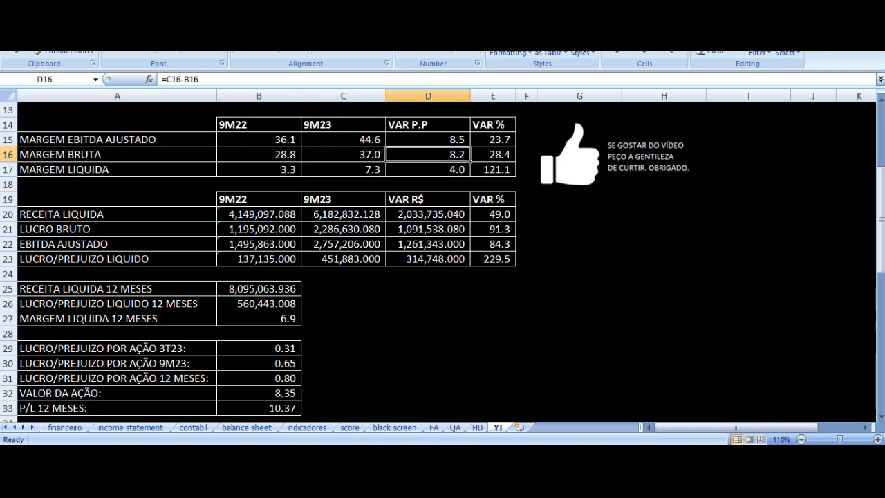
# Examine the nine-month MARGEM LIQUIDA row across 9M22, 9M23 and its variation in percentage points
pyautogui.press('Down')
pyautogui.press('Left')
pyautogui.press('Left')
pyautogui.press('Left')
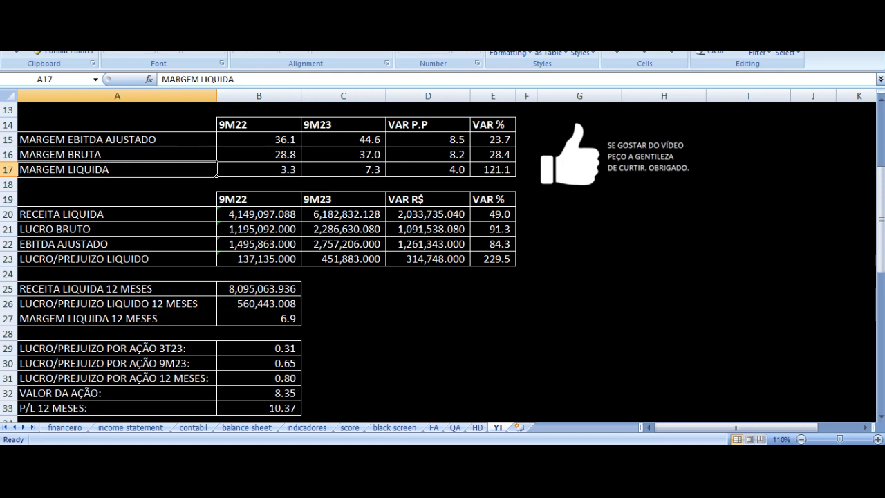
pyautogui.click(258, 169)
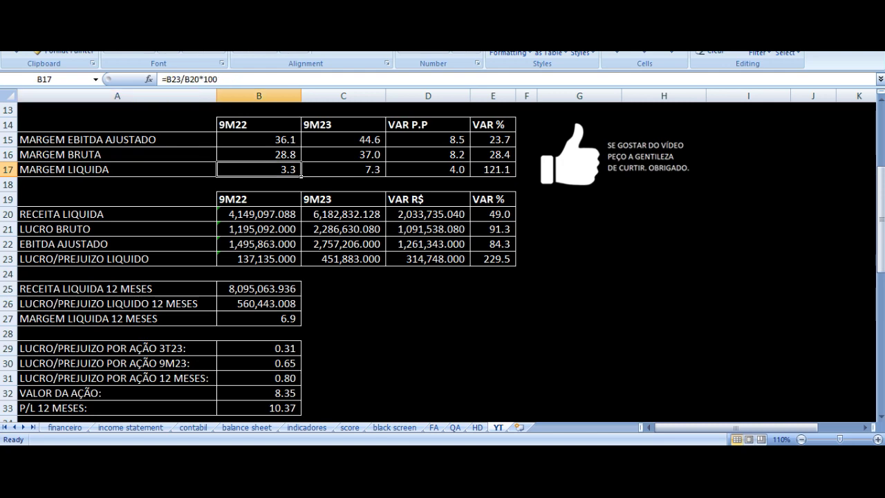
pyautogui.click(343, 170)
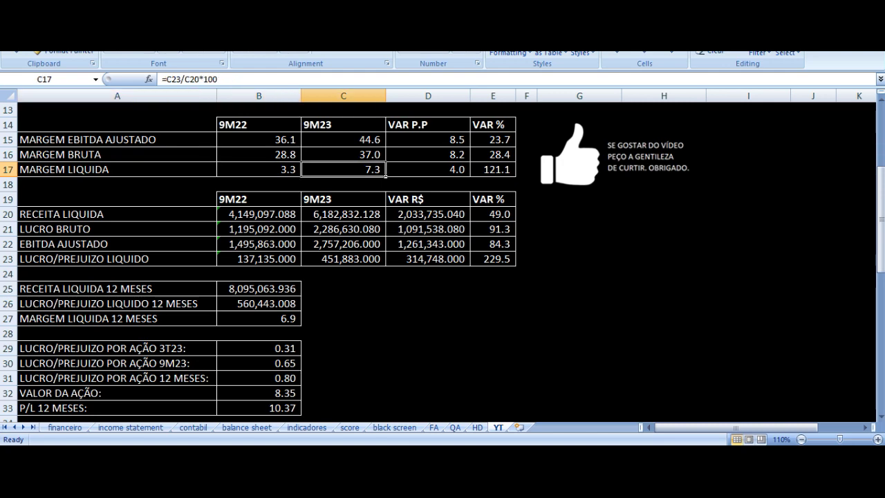
pyautogui.click(428, 169)
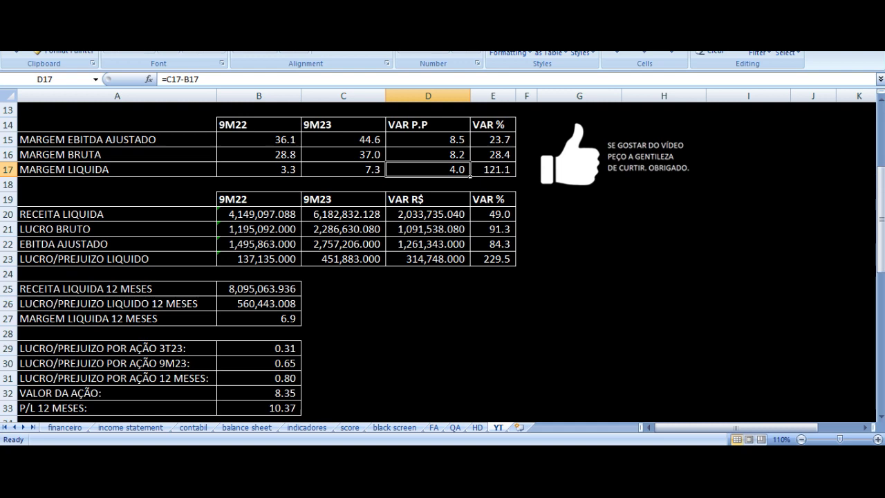
# Compare the nine-month EBITDA margin variation with the 2T23/3T23 one, highlighting the 2T23, 3T23 and variation columns of the quarterly tables
pyautogui.press('Up')
pyautogui.press('Up')
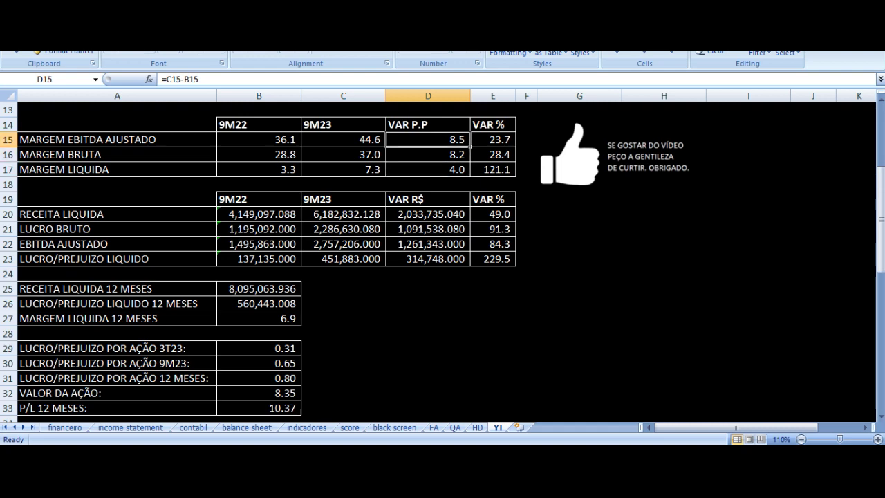
pyautogui.scroll(4, 563, 251)
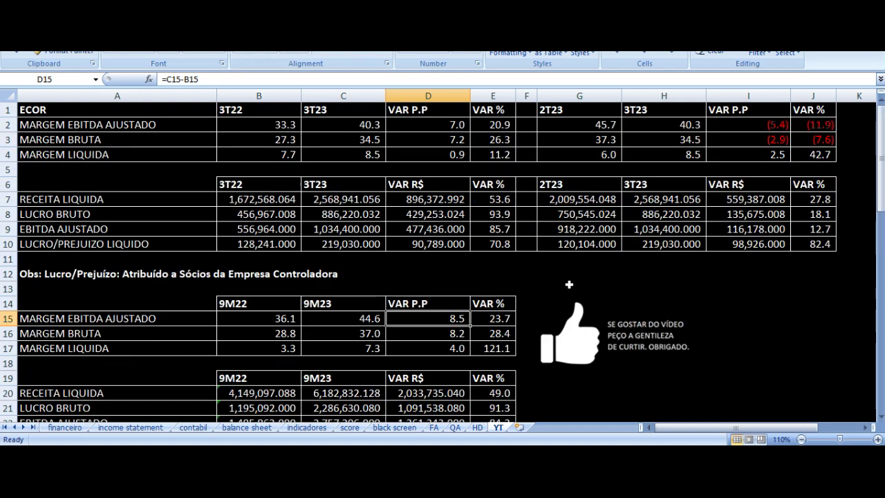
pyautogui.click(741, 121)
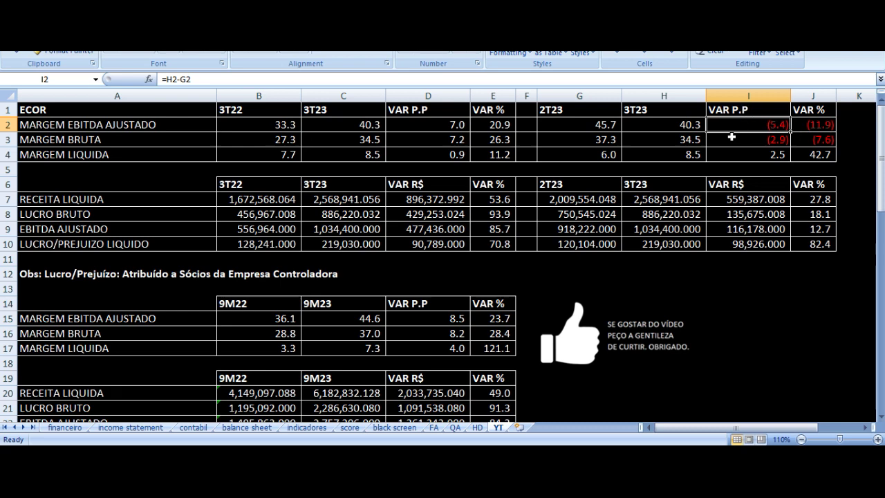
pyautogui.moveTo(579, 109); pyautogui.dragTo(650, 217)
pyautogui.scroll(-3, 650, 216)
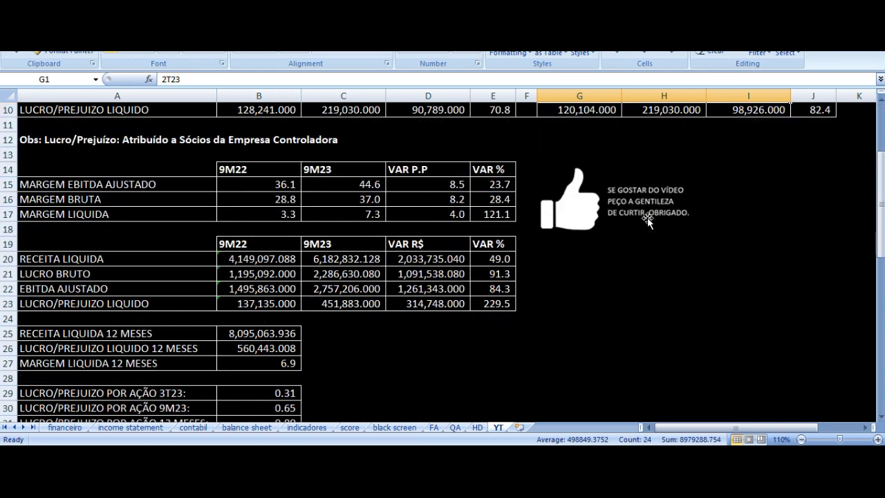
pyautogui.scroll(-1, 650, 217)
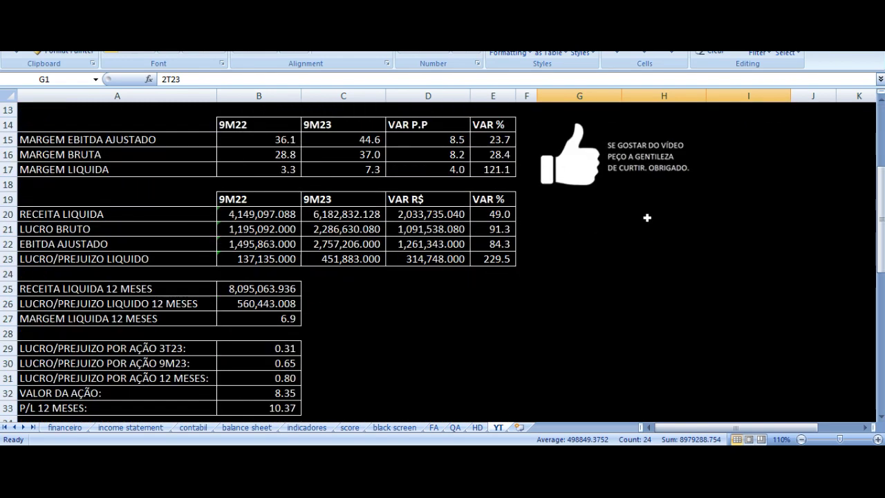
pyautogui.click(398, 140)
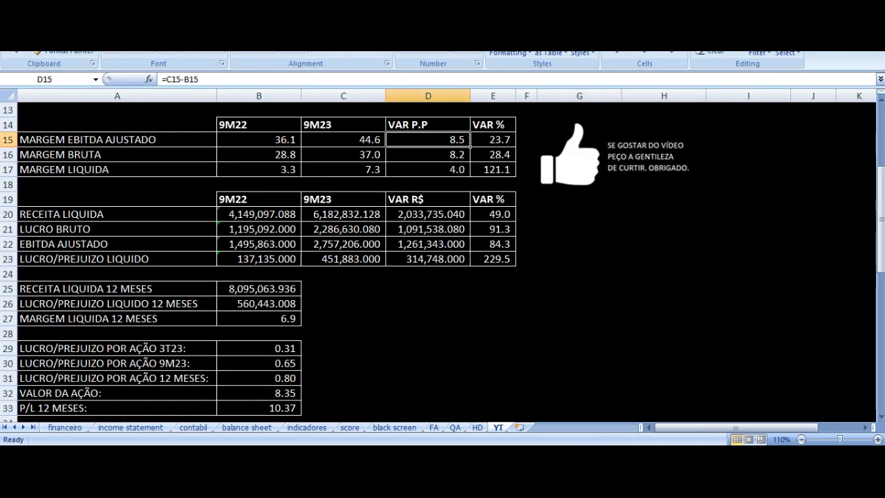
# Examine the nine-month RECEITA LIQUIDA row across 9M22, 9M23 and its percentage variation
pyautogui.press('Down')
pyautogui.press('Down')
pyautogui.press('Down')
pyautogui.press('Down')
pyautogui.press('Down')
pyautogui.press('Left')
pyautogui.press('Left')
pyautogui.press('Left')
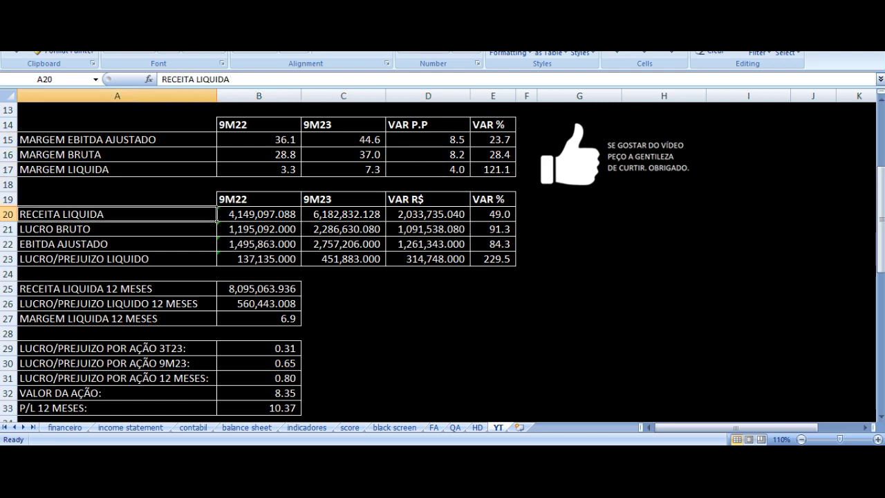
pyautogui.press('Right')
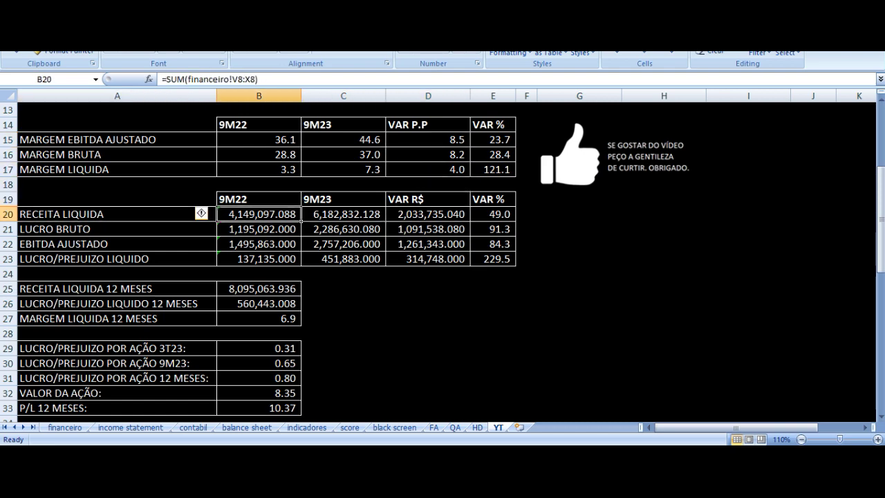
pyautogui.press('Right')
pyautogui.click(493, 214)
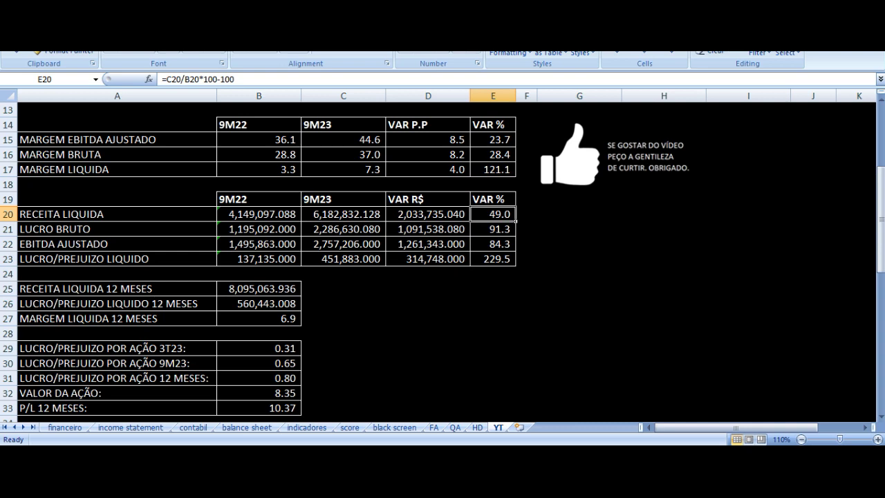
# Examine the nine-month LUCRO BRUTO row across 9M22, 9M23 and its variations in R$ and percent
pyautogui.press('Down')
pyautogui.press('Left')
pyautogui.press('Left')
pyautogui.press('Left')
pyautogui.press('Left')
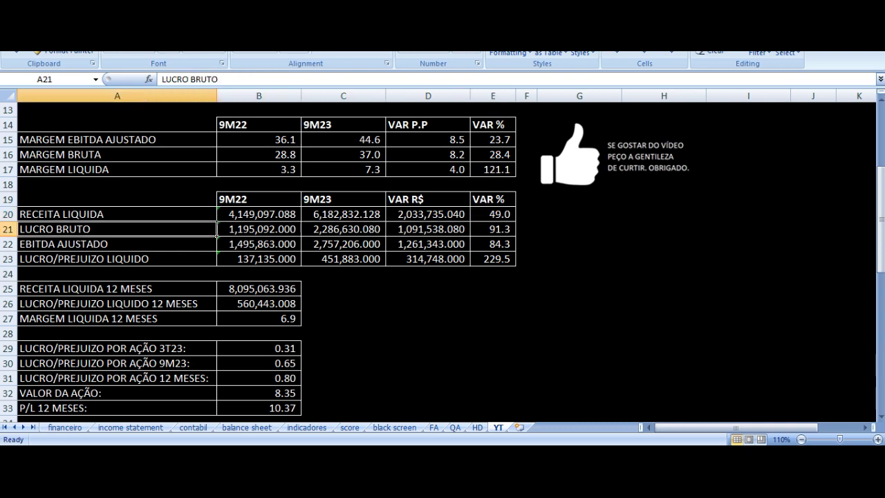
pyautogui.press('Right')
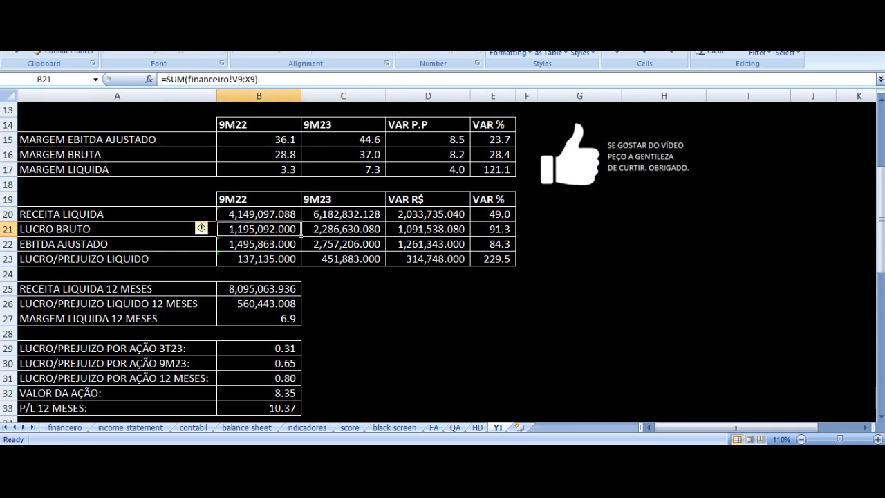
pyautogui.press('Right')
pyautogui.press('Left')
pyautogui.press('Right')
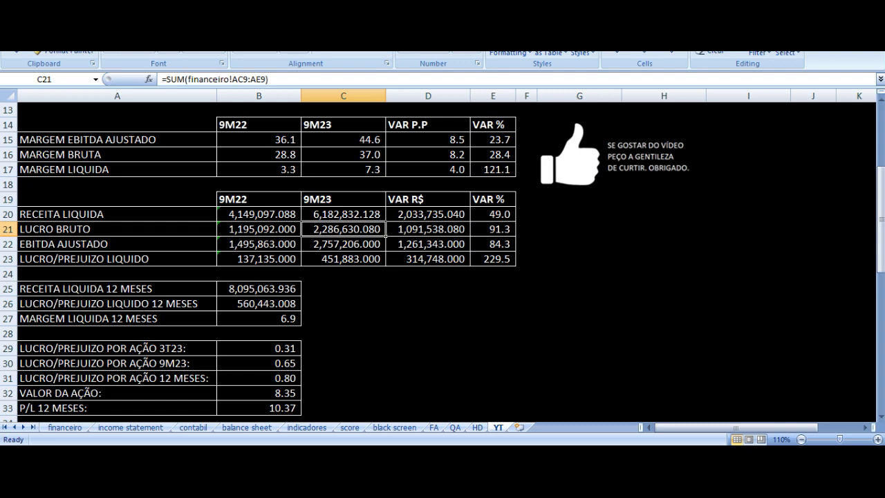
pyautogui.press('Right')
pyautogui.press('Right')
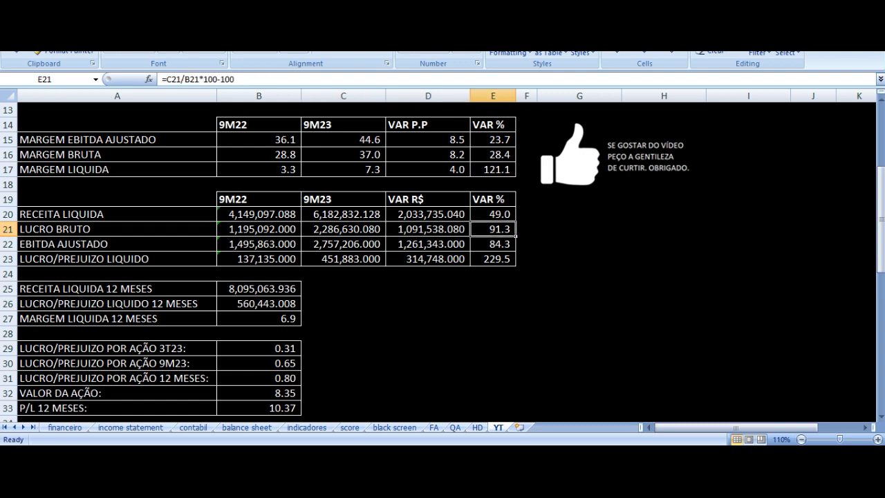
# Examine the nine-month EBITDA AJUSTADO row across 9M22, 9M23 and its variations in R$ and percent
pyautogui.press('Down')
pyautogui.press('Left')
pyautogui.press('Left')
pyautogui.press('Left')
pyautogui.press('Left')
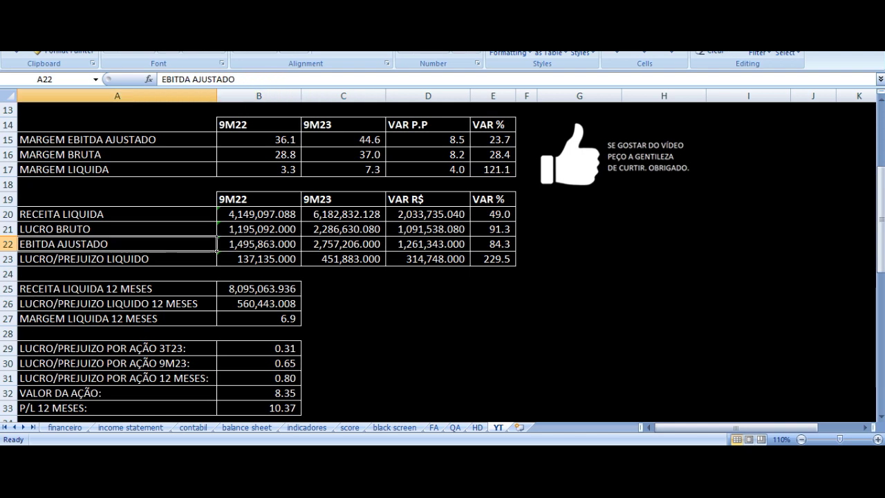
pyautogui.press('Right')
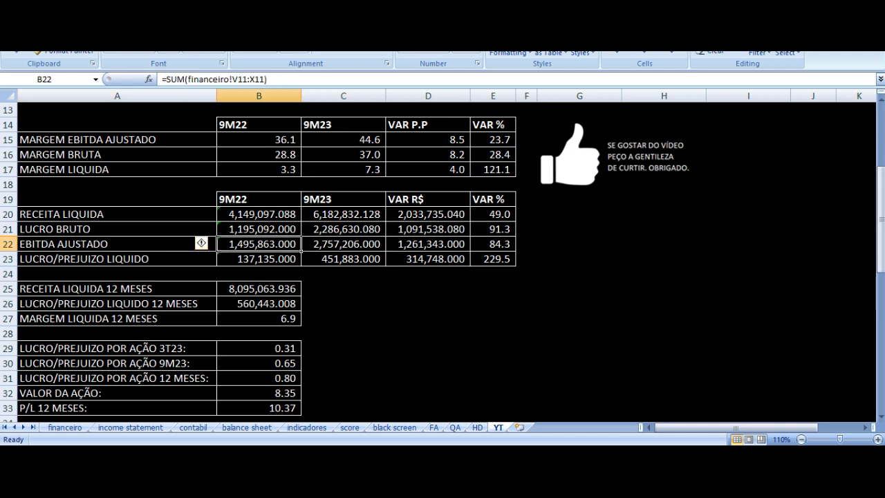
pyautogui.press('Right')
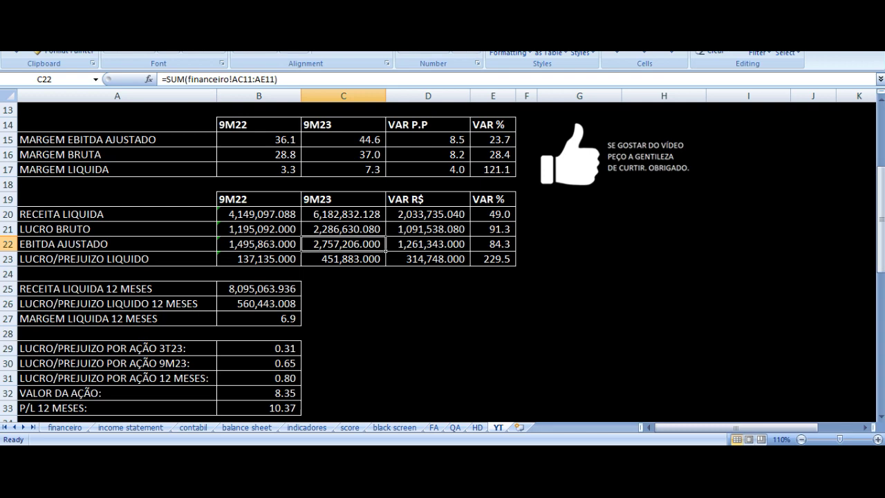
pyautogui.press('Right')
pyautogui.press('Right')
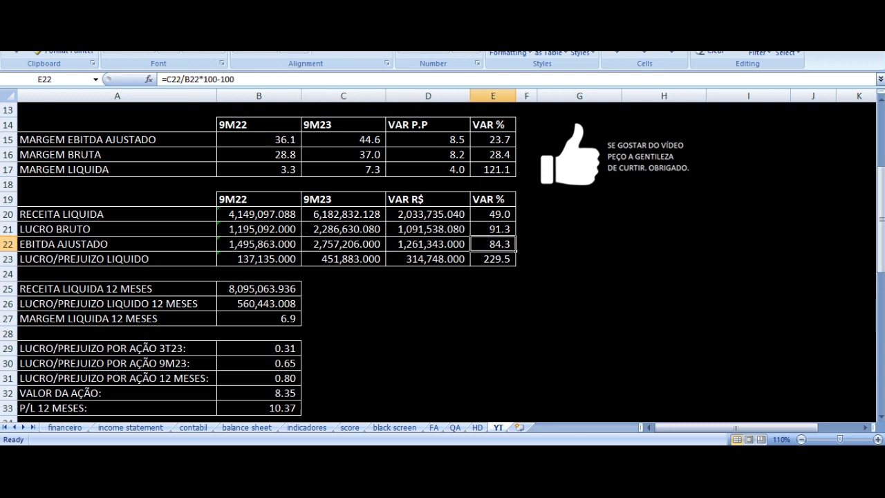
# Examine the nine-month LUCRO/PREJUIZO LIQUIDO row across 9M22, 9M23 and its variations in R$ and percent
pyautogui.press('Down')
pyautogui.press('Left')
pyautogui.press('Left')
pyautogui.press('Left')
pyautogui.press('Left')
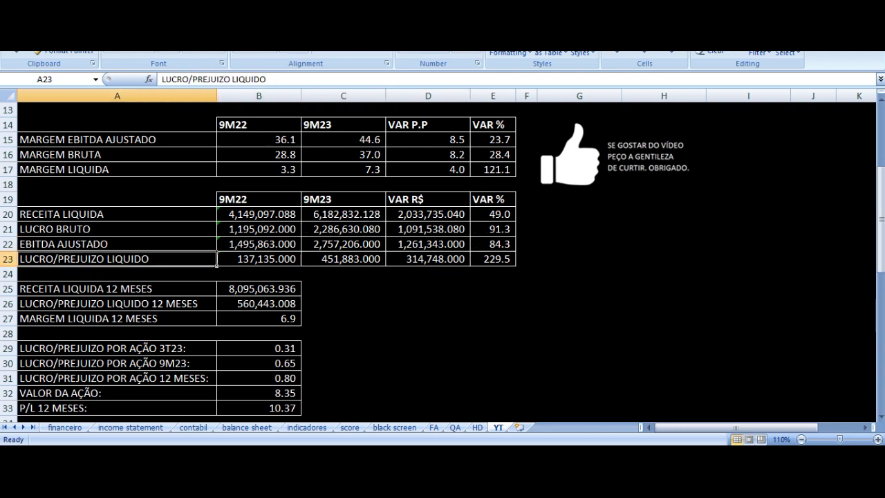
pyautogui.press('Right')
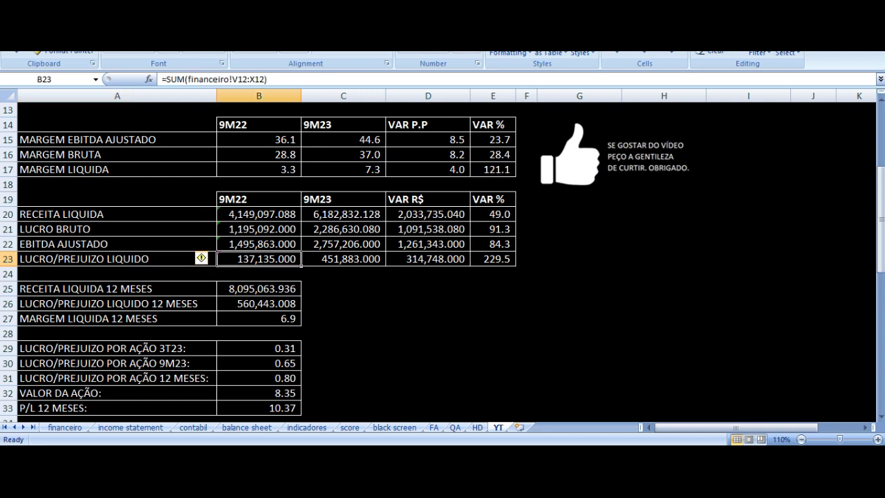
pyautogui.press('Right')
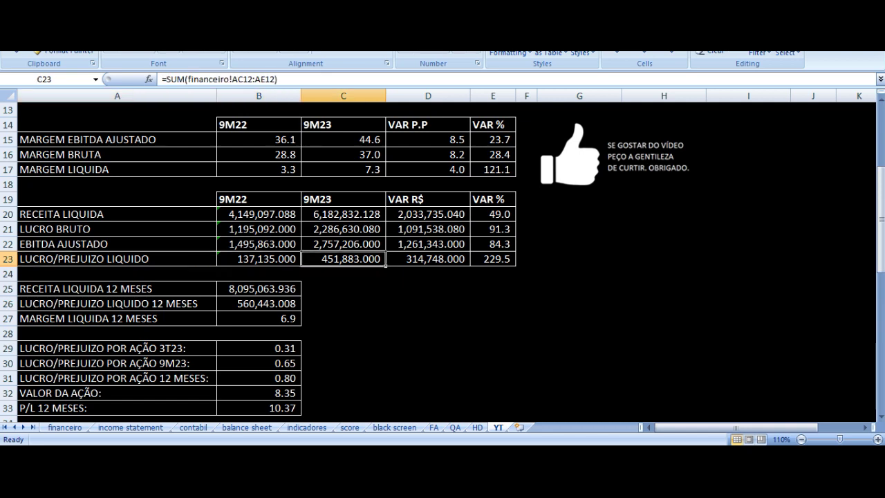
pyautogui.press('Left')
pyautogui.press('Right')
pyautogui.press('Right')
pyautogui.press('Right')
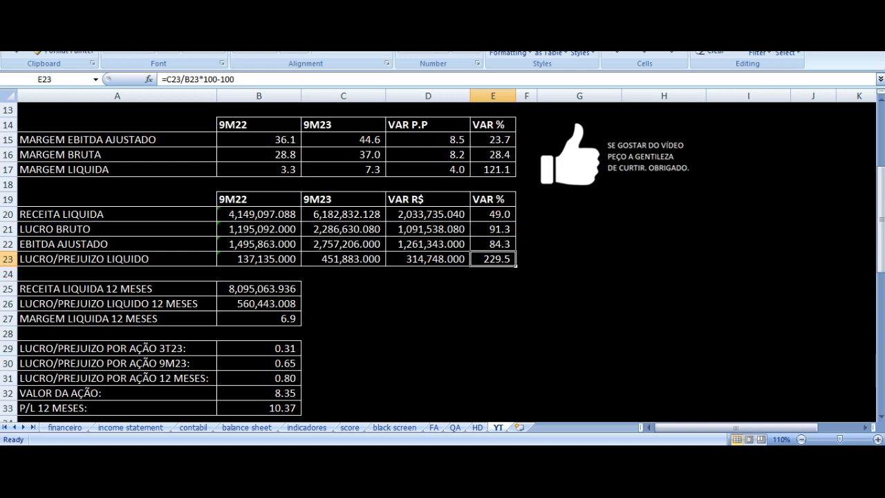
# Return to the LUCRO/PREJUIZO LIQUIDO label and highlight both 9M22/9M23 tables together, from the margin headings through the net profit row
pyautogui.press('Left')
pyautogui.press('Left')
pyautogui.press('Left')
pyautogui.press('Left')
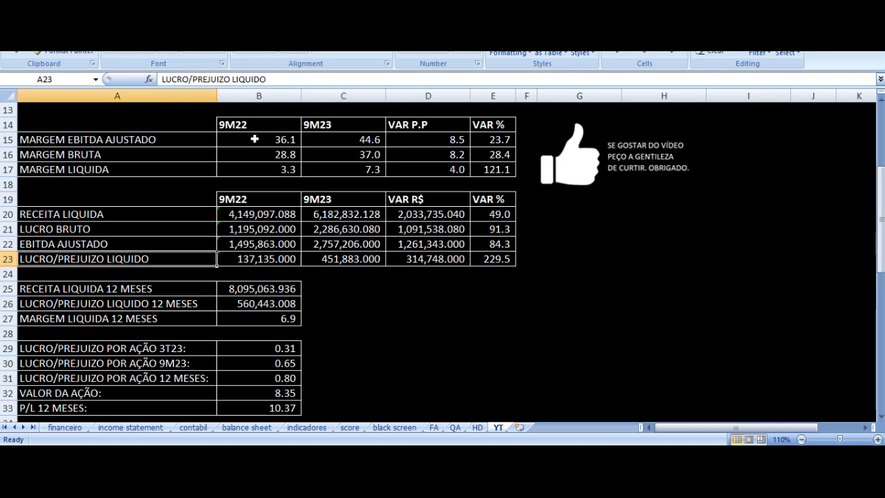
pyautogui.click(191, 122)
pyautogui.moveTo(192, 123); pyautogui.dragTo(476, 256)
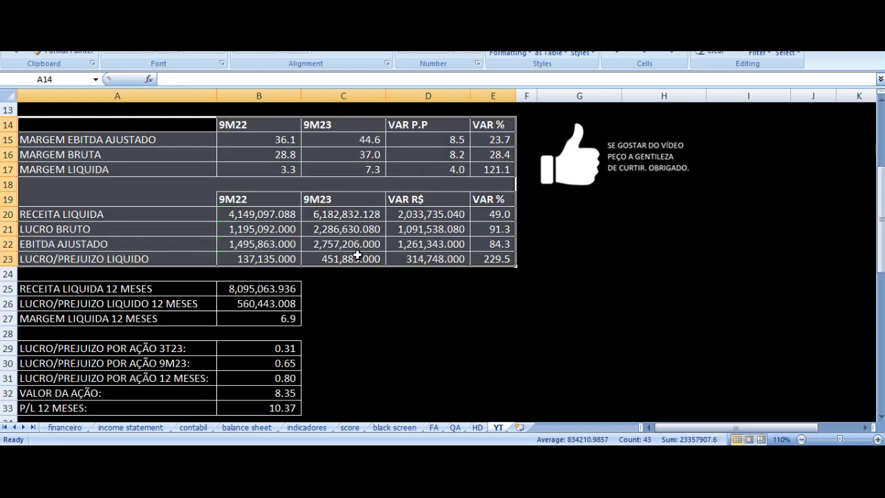
# Move from the 9M22/9M23 tables to the RECEITA LIQUIDA 12 MESES value and view the per-share, P/VP and capital rows below it
pyautogui.click(147, 131)
pyautogui.click(244, 291)
pyautogui.scroll(-4, 257, 287)
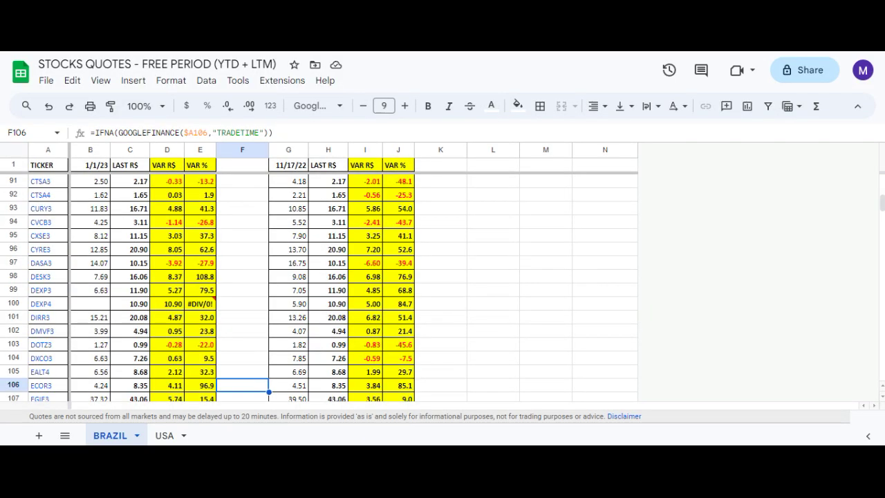
# Switch to the BRAZIL stock quotes in Google Sheets and examine ECOR3's 1/1/23 price, last price and variations in R$ and percent
pyautogui.click(91, 386)
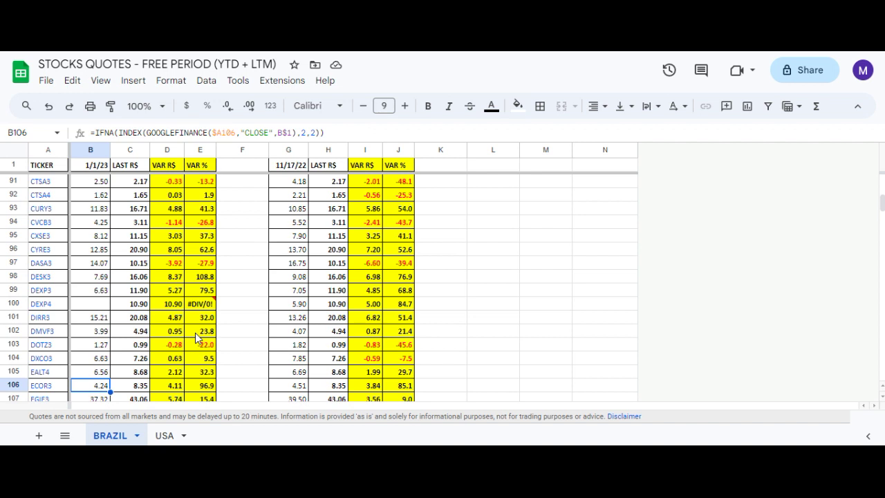
pyautogui.press('Right')
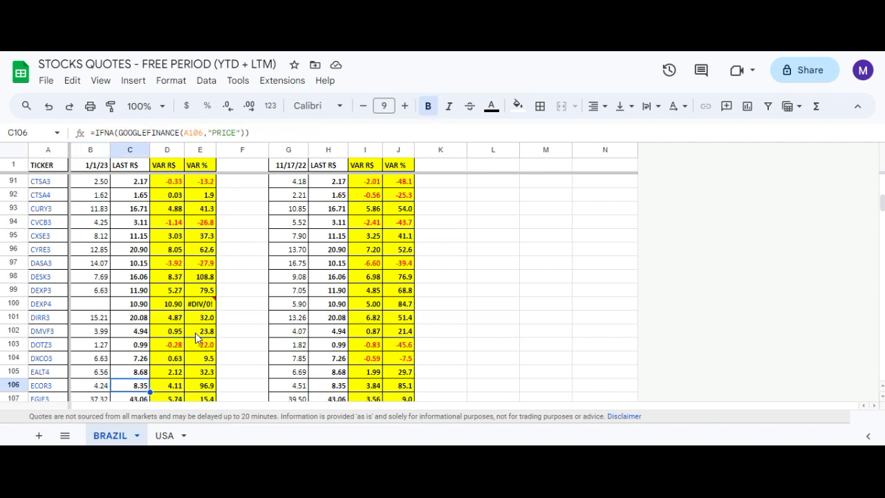
pyautogui.press('Right')
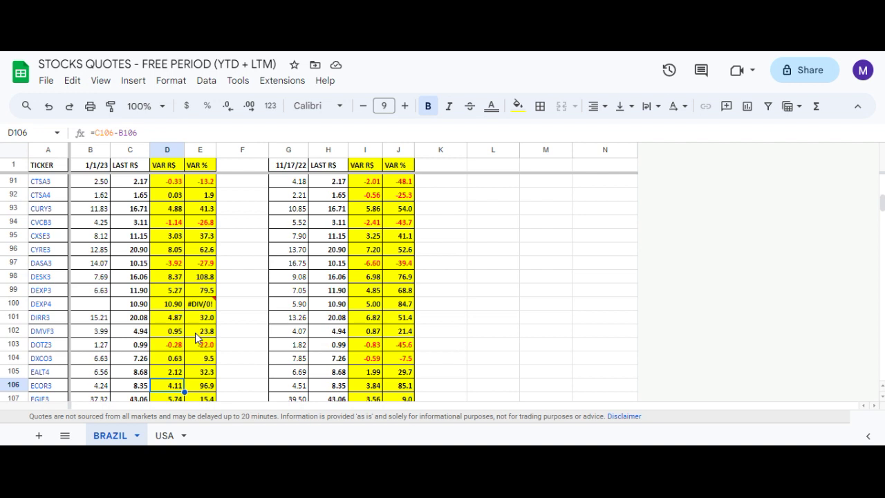
pyautogui.press('Right')
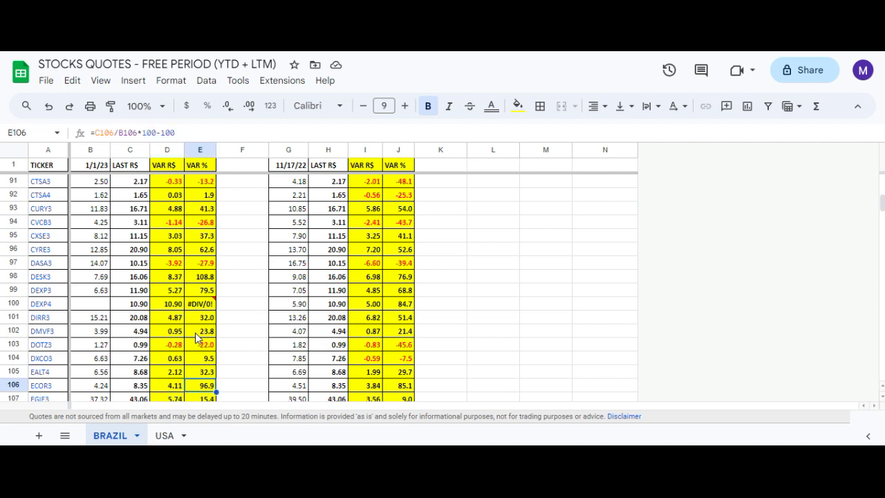
# Examine ECOR3's twelve-month figures: the 11/17/22 price, last price and variations in R$ and percent
pyautogui.press('Right')
pyautogui.press('Right')
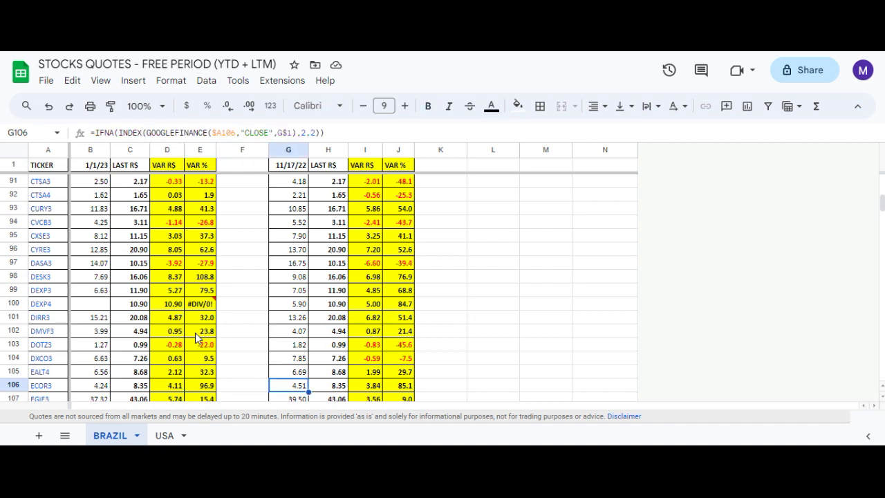
pyautogui.press('Right')
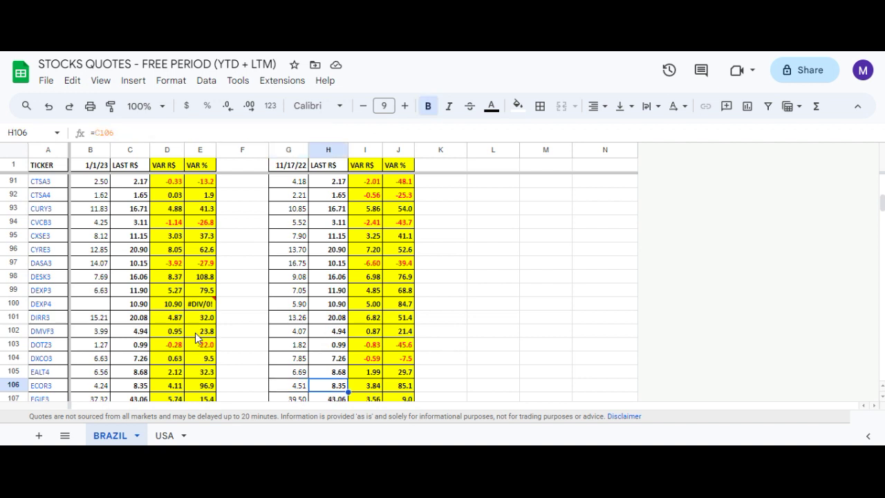
pyautogui.press('Right')
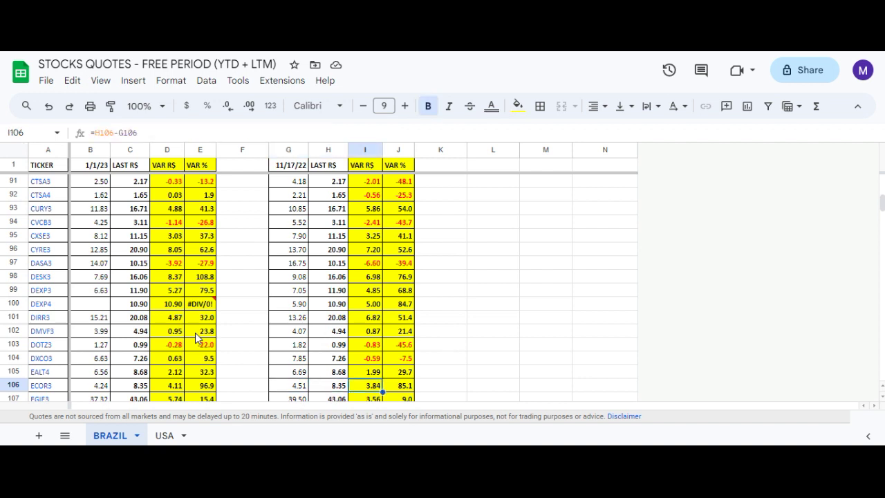
pyautogui.press('Right')
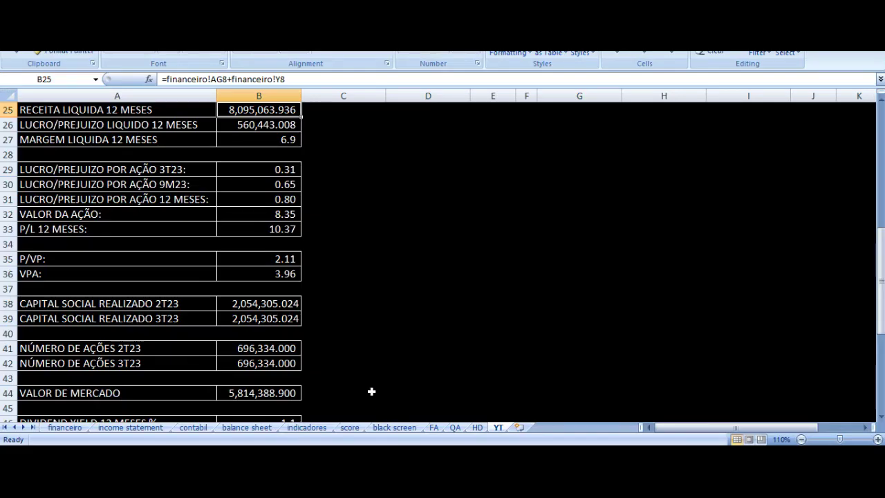
# Switch back to the Excel YT sheet and check the nine-month VAR % of LUCRO/PREJUIZO LIQUIDO and RECEITA LIQUIDA
pyautogui.click(277, 308)
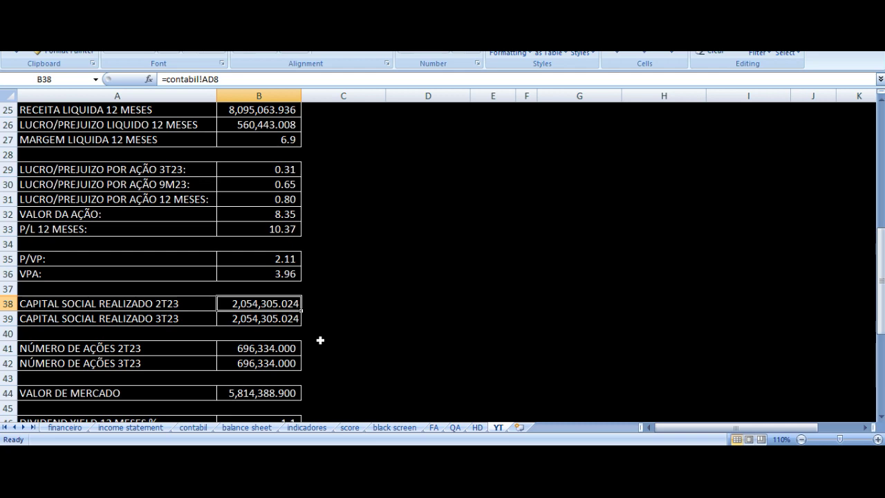
pyautogui.scroll(4, 335, 336)
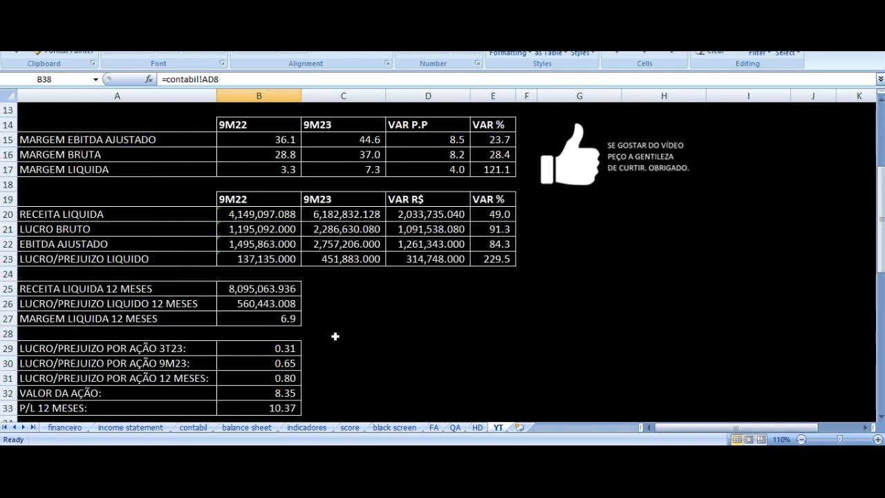
pyautogui.click(495, 258)
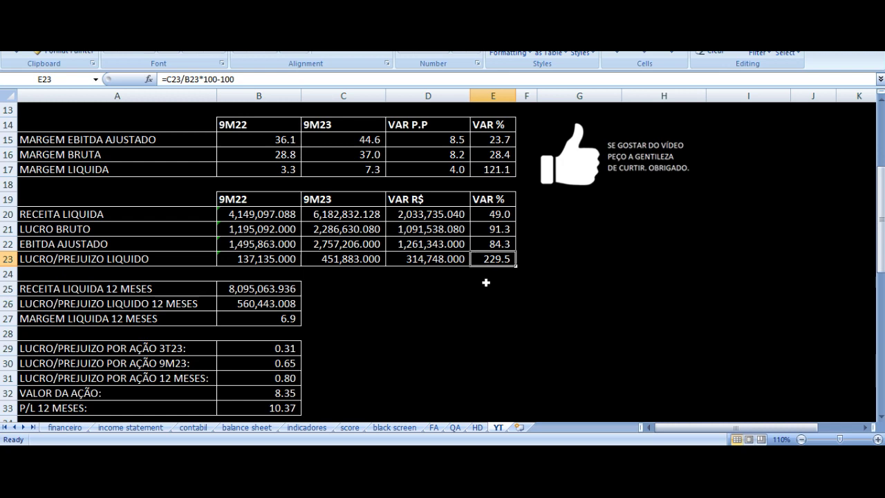
pyautogui.click(494, 211)
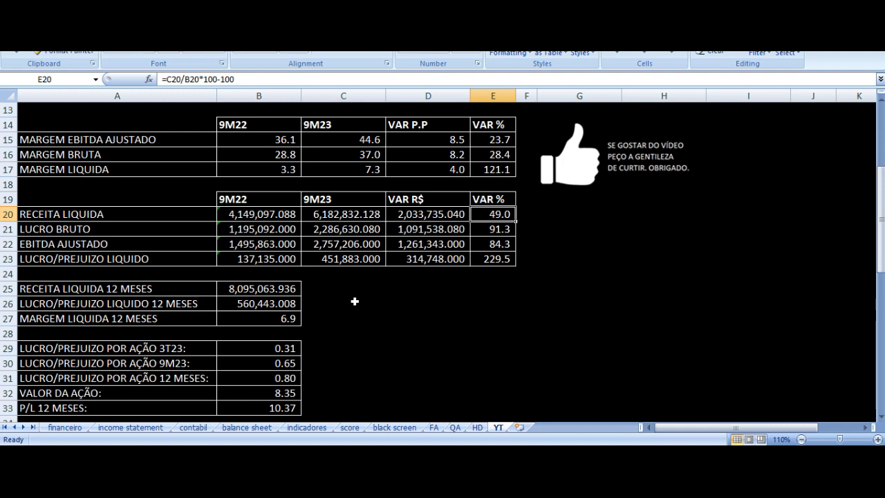
# Examine the 12-month RECEITA LIQUIDA, LUCRO/PREJUIZO LIQUIDO and MARGEM LIQUIDA rows with their values
pyautogui.scroll(-2, 349, 302)
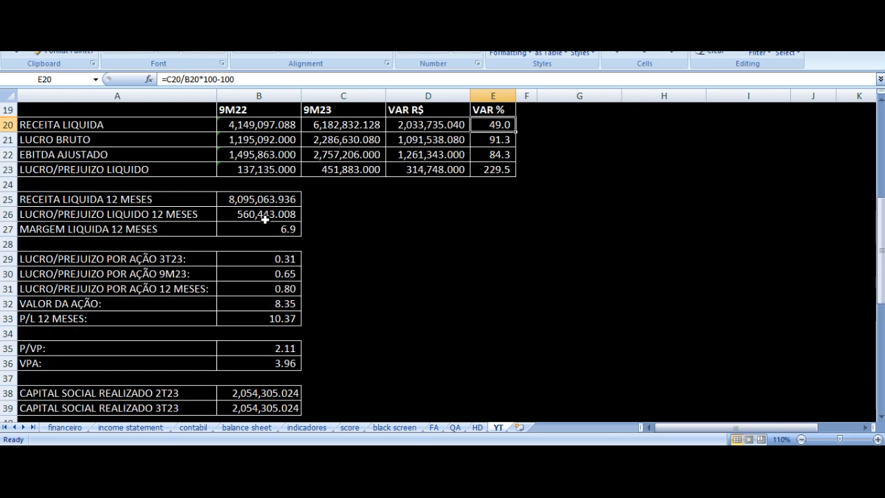
pyautogui.click(242, 199)
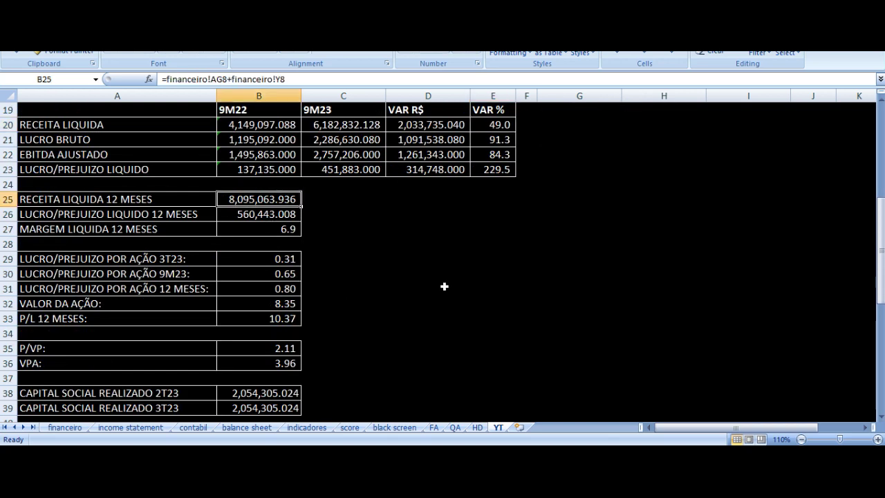
pyautogui.press('Left')
pyautogui.press('Down')
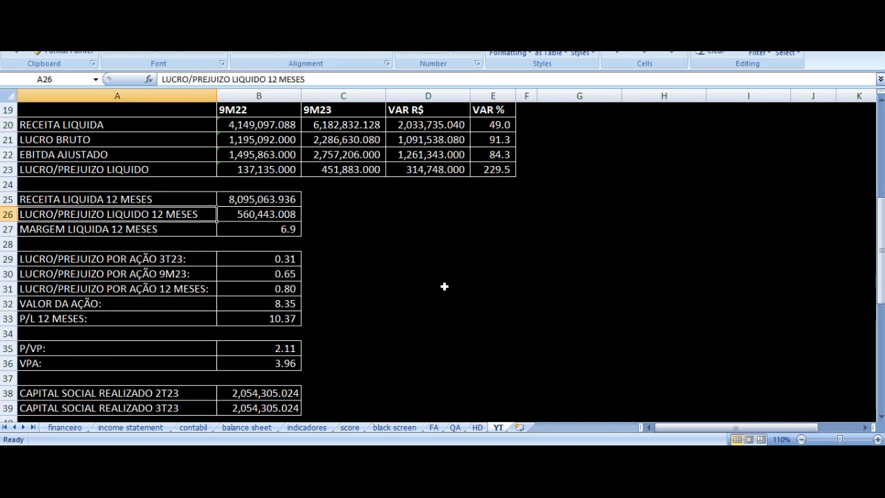
pyautogui.press('Right')
pyautogui.press('Left')
pyautogui.press('Right')
pyautogui.press('Left')
pyautogui.press('Down')
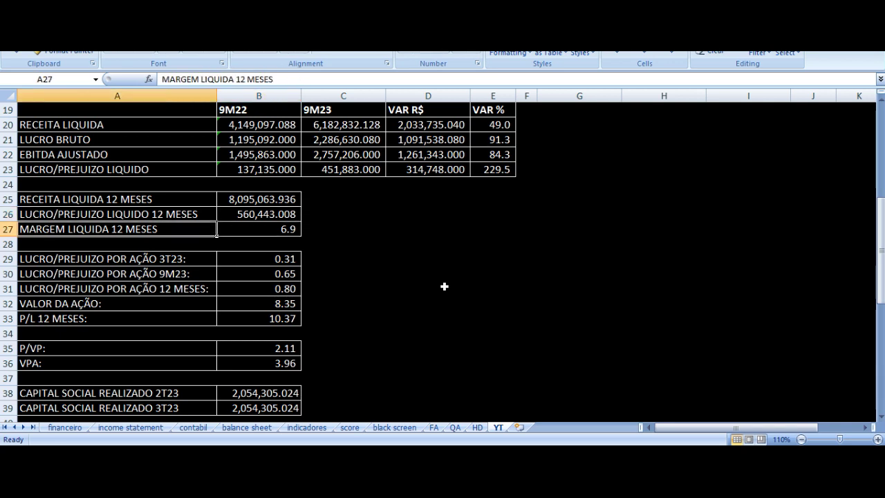
pyautogui.press('Right')
# Examine the LUCRO/PREJUIZO POR AÇÃO rows for 3T23, 9M23 and 12 months with their values
pyautogui.press('Down')
pyautogui.press('Down')
pyautogui.press('Left')
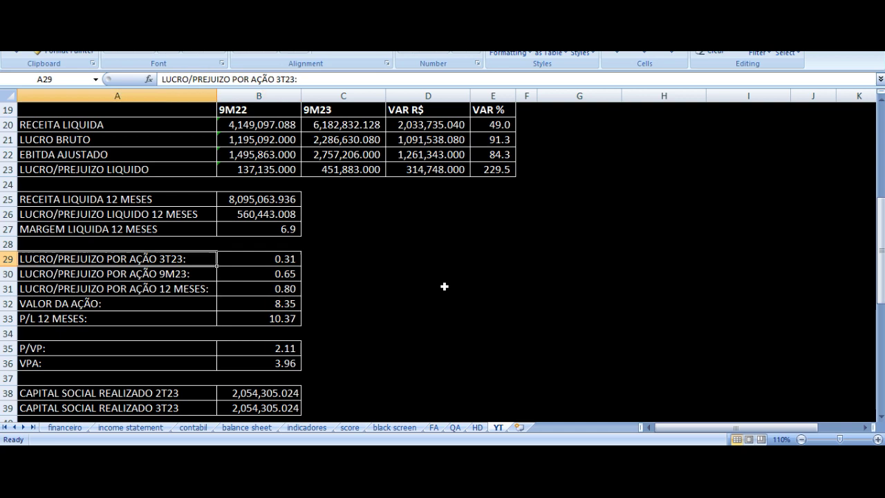
pyautogui.press('Right')
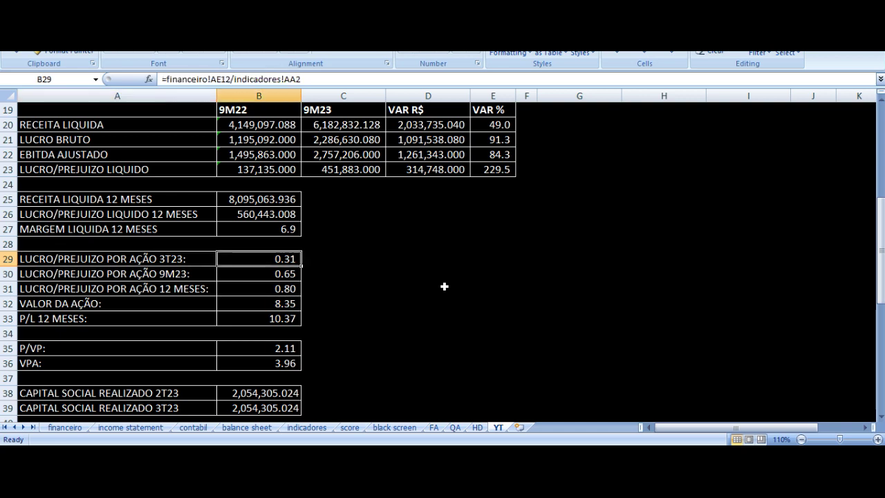
pyautogui.press('Down')
pyautogui.press('Left')
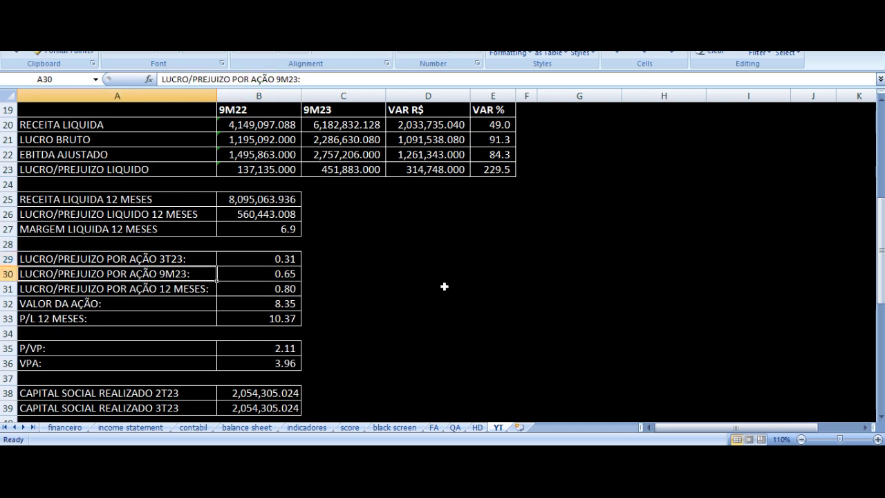
pyautogui.press('Right')
pyautogui.press('Down')
pyautogui.press('Left')
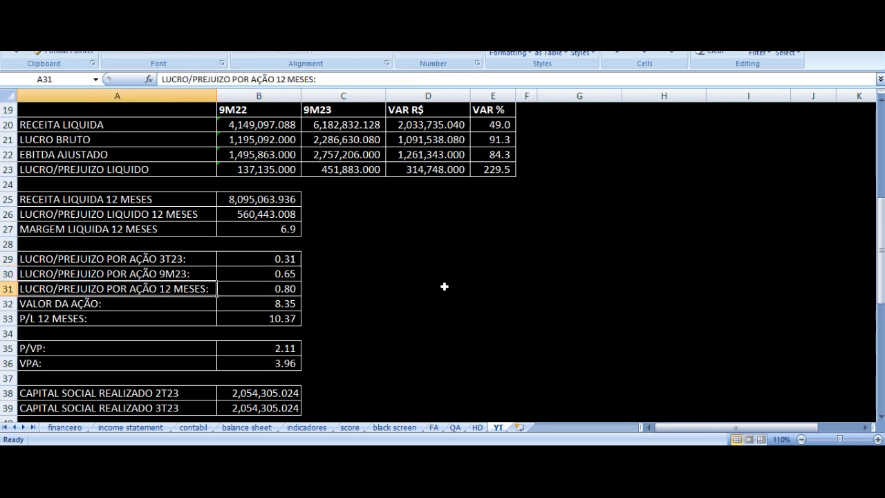
pyautogui.press('Right')
# Examine the VALOR DA AÇÃO and P/L 12 MESES rows with their values
pyautogui.press('Down')
pyautogui.press('Left')
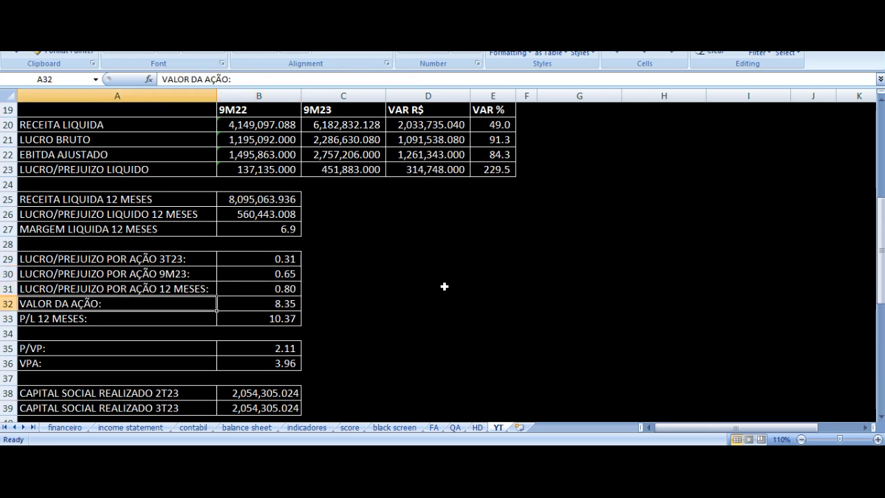
pyautogui.press('Right')
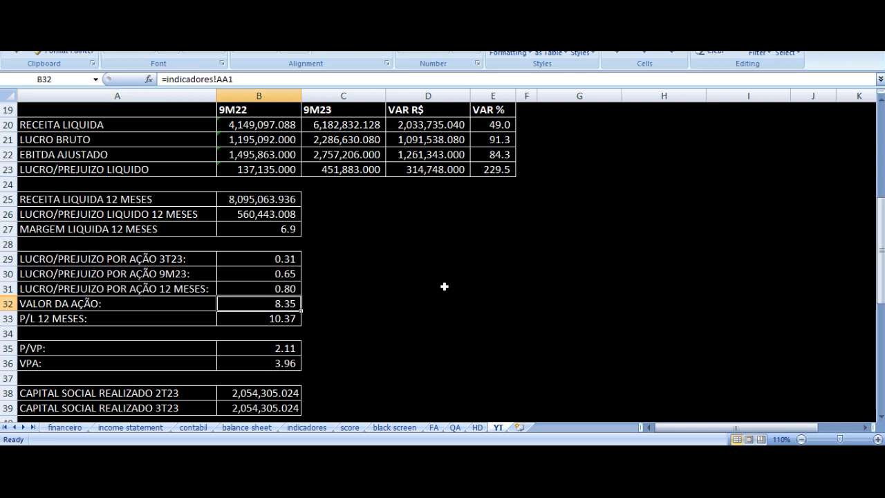
pyautogui.press('Down')
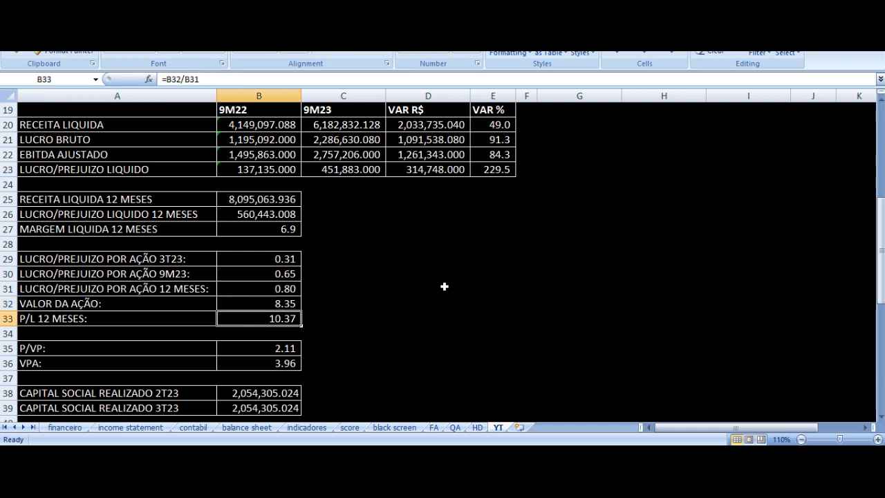
pyautogui.press('Left')
pyautogui.press('Right')
pyautogui.press('Left')
# Examine the P/VP and VPA rows, going back and forth between their labels and values
pyautogui.press('Down')
pyautogui.press('Down')
pyautogui.press('Right')
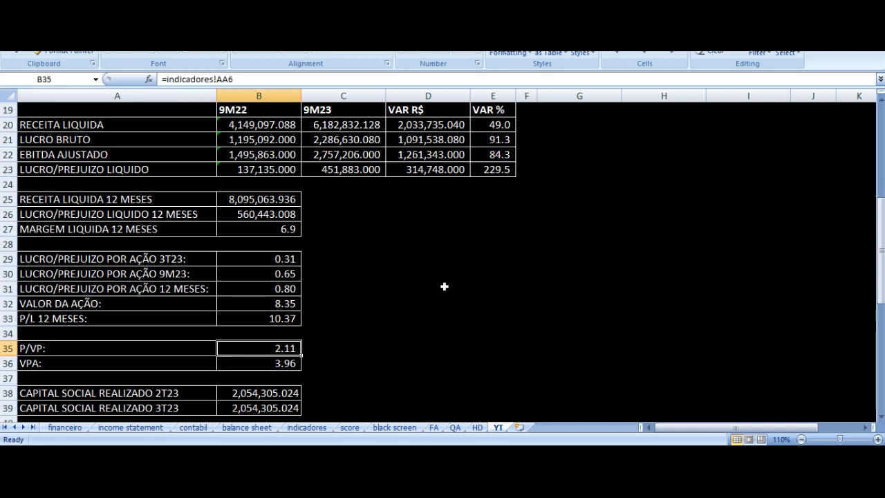
pyautogui.press('Down')
pyautogui.press('Left')
pyautogui.press('Right')
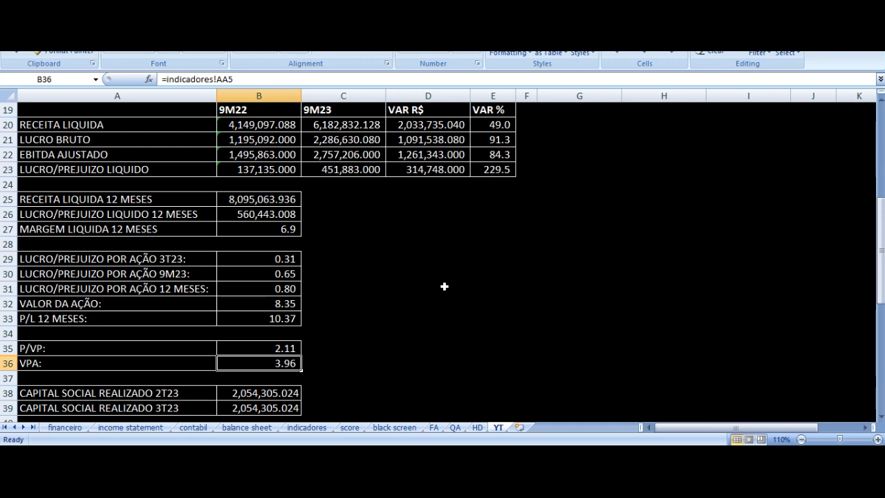
pyautogui.press('Left')
pyautogui.press('Right')
pyautogui.press('Up')
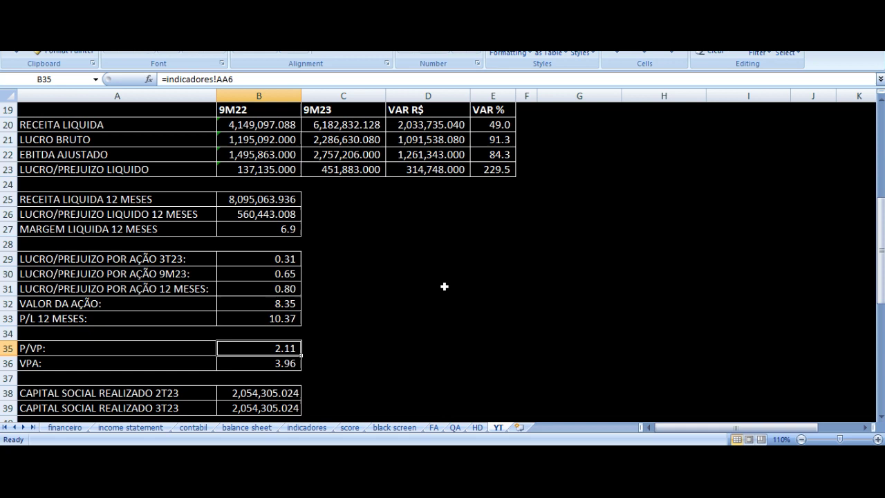
pyautogui.press('Down')
pyautogui.press('Up')
pyautogui.press('Down')
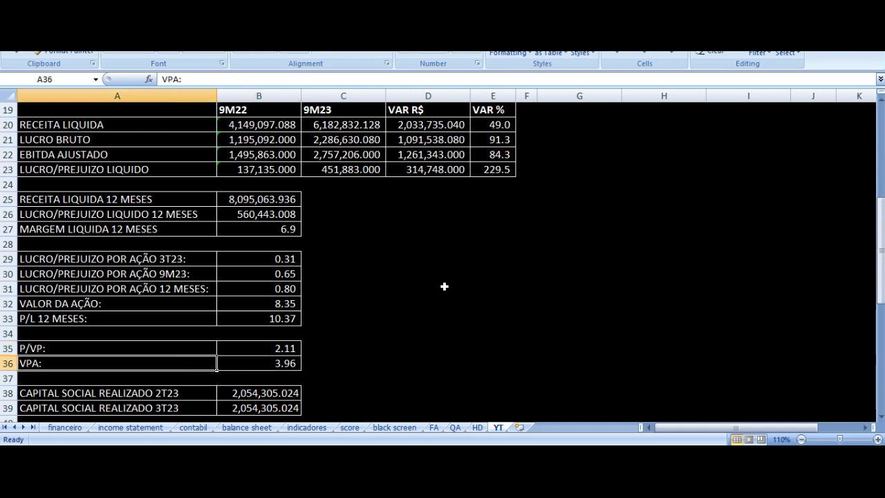
# Compare the VALOR DA AÇÃO value with the VPA value
pyautogui.press('Up')
pyautogui.press('Up')
pyautogui.press('Up')
pyautogui.press('Up')
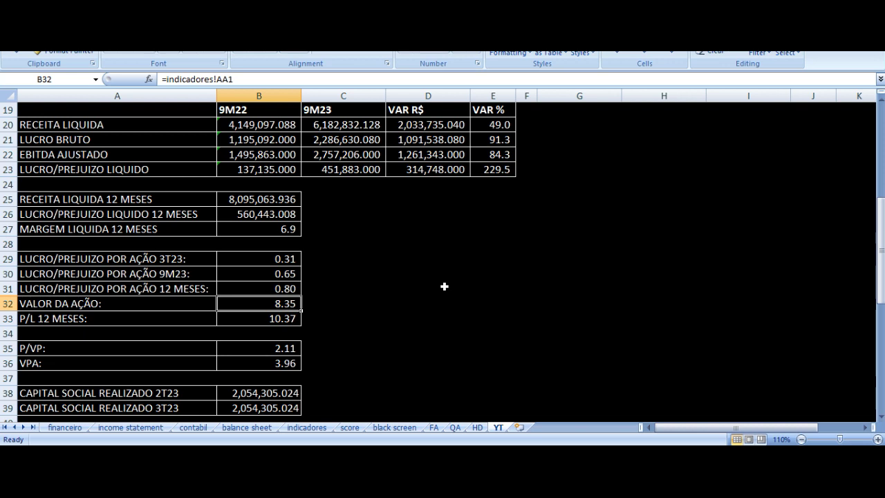
pyautogui.press('Down')
pyautogui.press('Down')
pyautogui.press('Down')
pyautogui.press('Down')
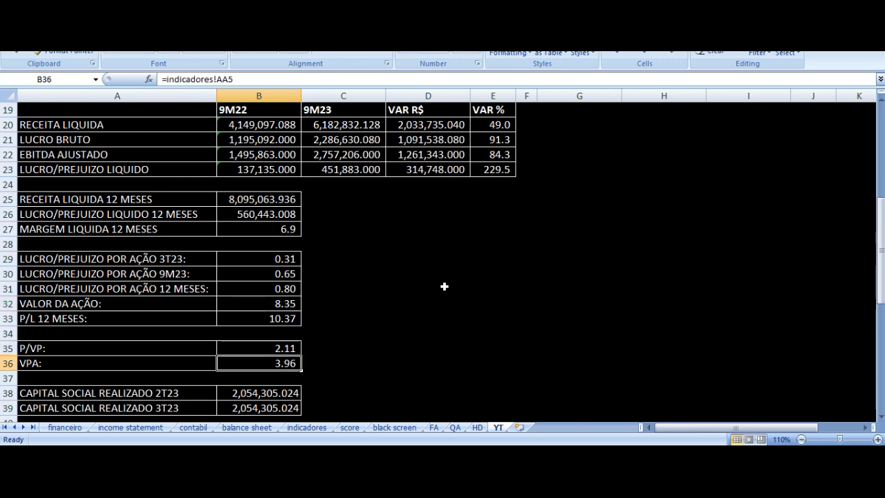
# Recheck the P/VP and VPA rows, and return to the VALOR DA AÇÃO label
pyautogui.press('Up')
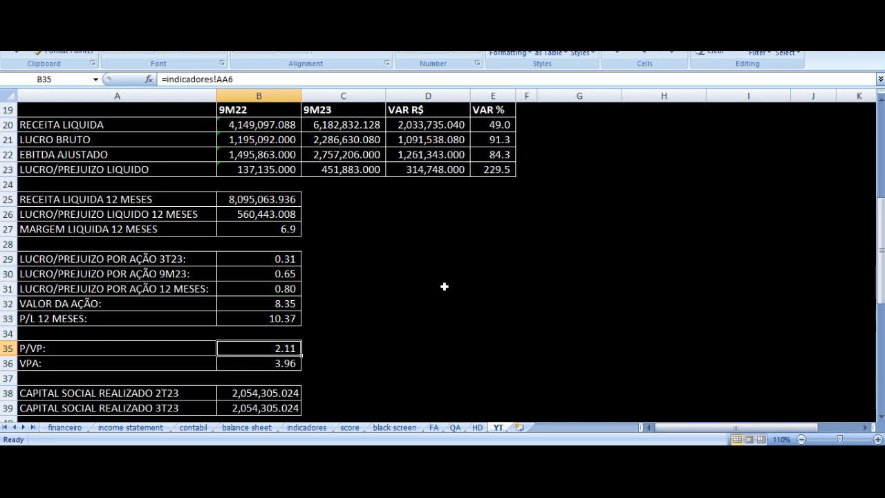
pyautogui.press('Down')
pyautogui.press('Left')
pyautogui.press('Right')
pyautogui.press('Up')
pyautogui.press('Left')
pyautogui.press('Up')
pyautogui.press('Up')
pyautogui.press('Up')
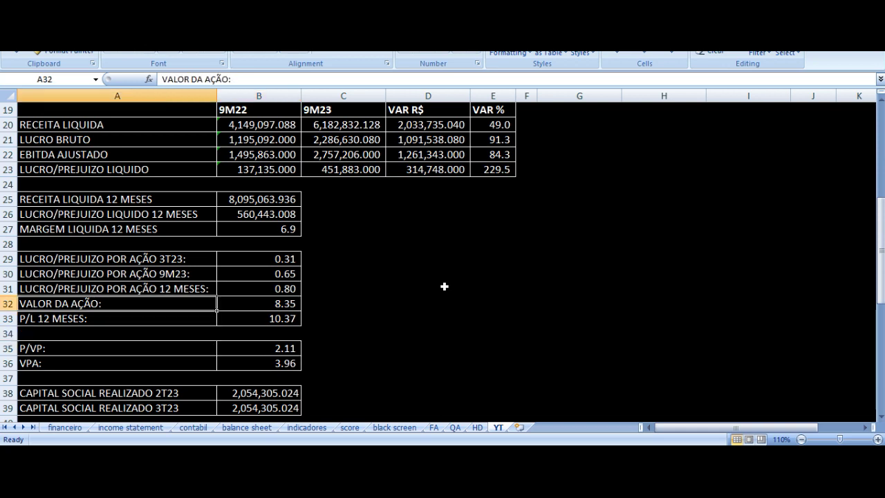
# Check the VALOR DA AÇÃO value again and move from it down to the VPA value
pyautogui.press('Right')
pyautogui.press('Down')
pyautogui.press('Down')
pyautogui.press('Down')
pyautogui.press('Down')
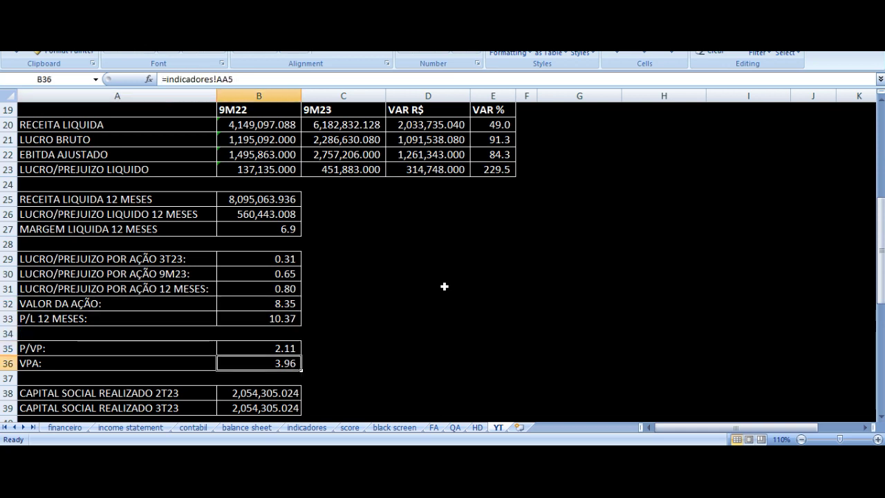
# Review the VPA row and the P/VP value, and return to the P/L 12 MESES value
pyautogui.press('Left')
pyautogui.press('Right')
pyautogui.press('Right')
pyautogui.press('Left')
pyautogui.press('Up')
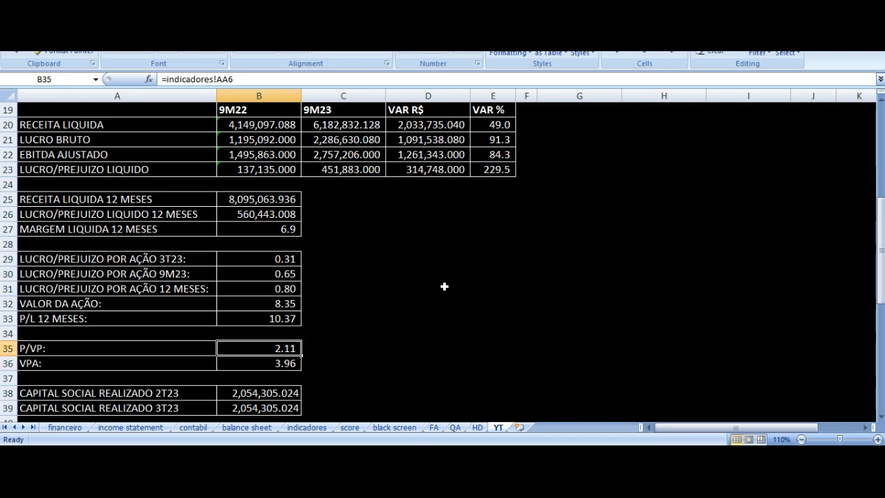
pyautogui.press('Up')
pyautogui.press('Up')
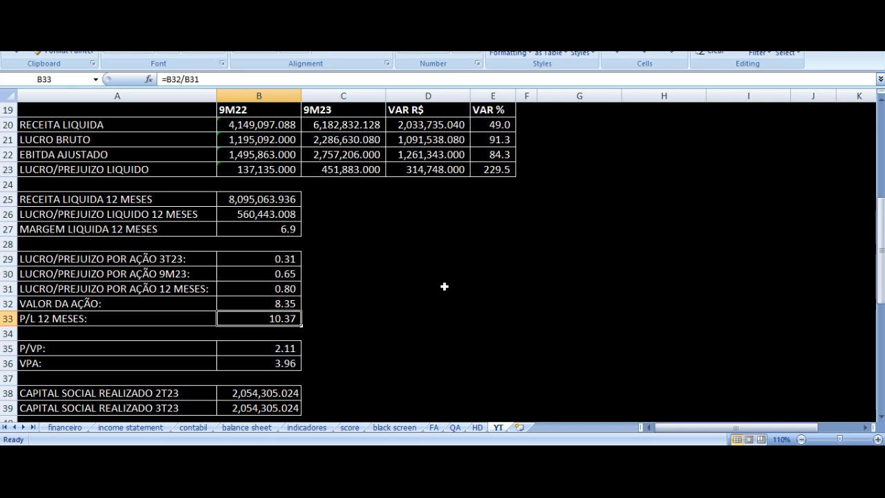
# Review the P/L 12 MESES row again and go down to the VPA row's label and value
pyautogui.press('Left')
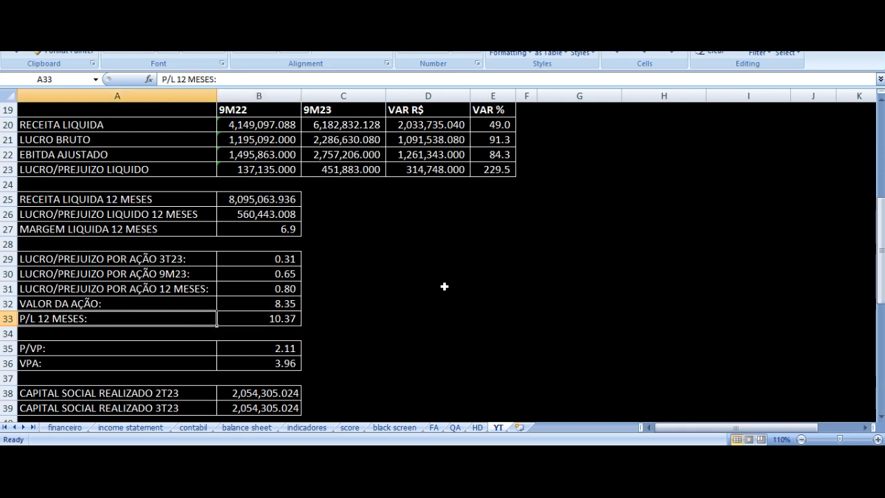
pyautogui.press('Right')
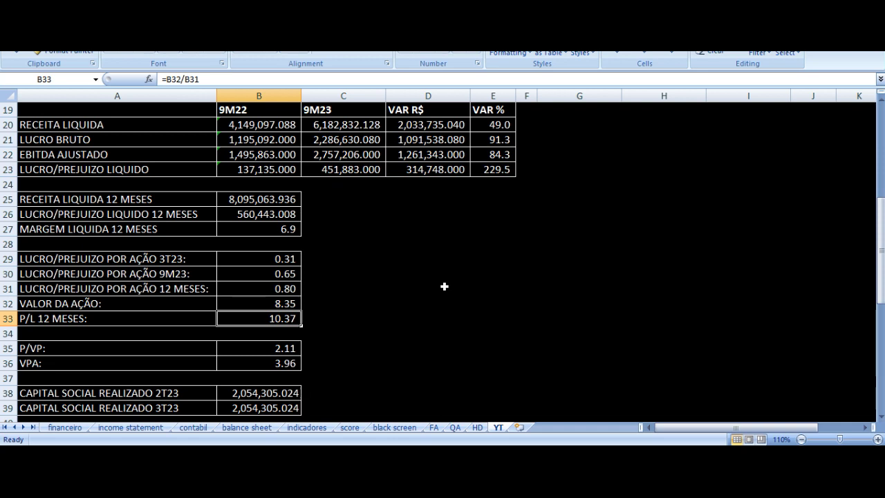
pyautogui.press('Left')
pyautogui.press('Down')
pyautogui.press('Down')
pyautogui.press('Down')
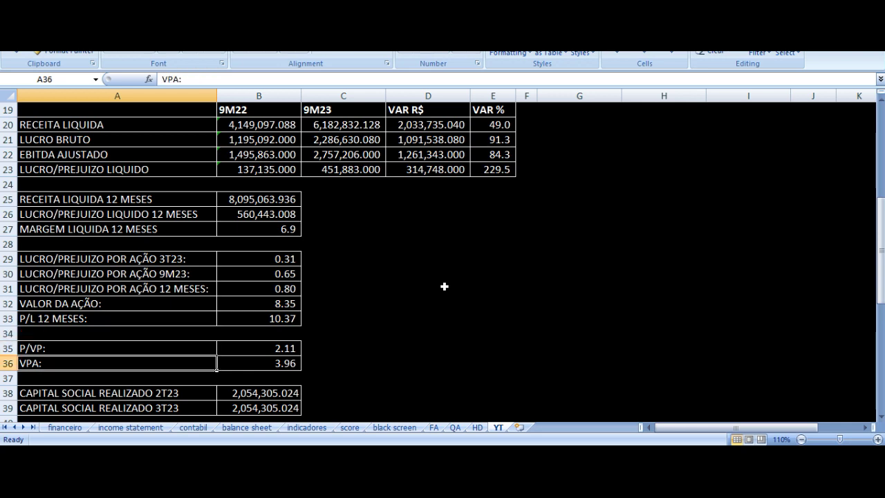
pyautogui.press('Right')
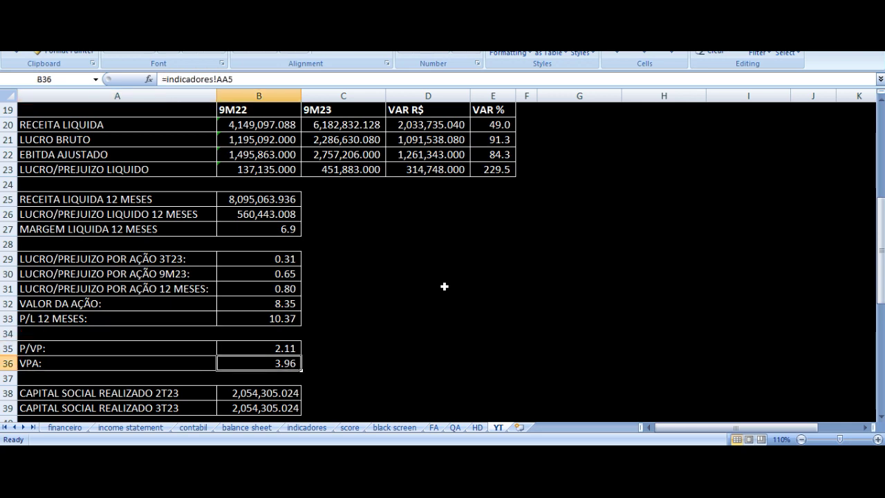
# Compare the P/L 12 MESES value with the VPA value, ending on P/L 12 MESES
pyautogui.press('Up')
pyautogui.press('Up')
pyautogui.press('Up')
pyautogui.press('Down')
pyautogui.press('Down')
pyautogui.press('Down')
pyautogui.press('Up')
pyautogui.press('Up')
pyautogui.press('Up')
# Check the CAPITAL SOCIAL REALIZADO 2T23 row's label and value
pyautogui.scroll(-2, 250, 315)
pyautogui.scroll(-1, 251, 314)
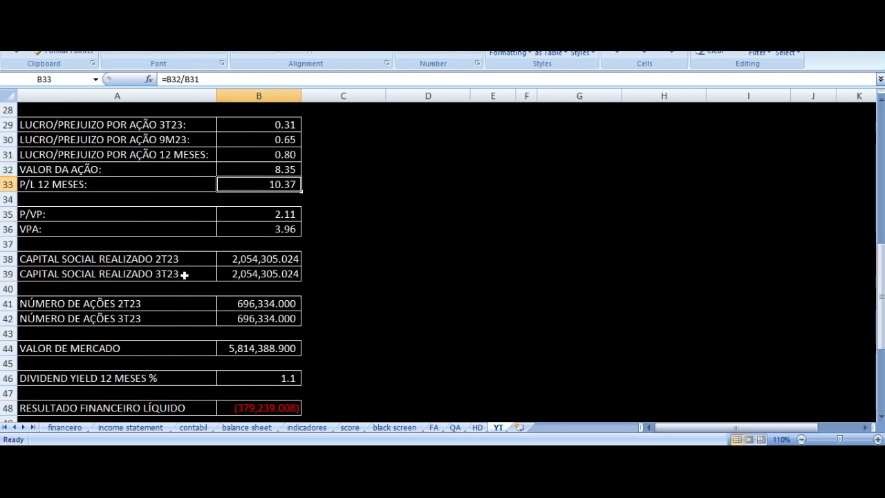
pyautogui.click(184, 259)
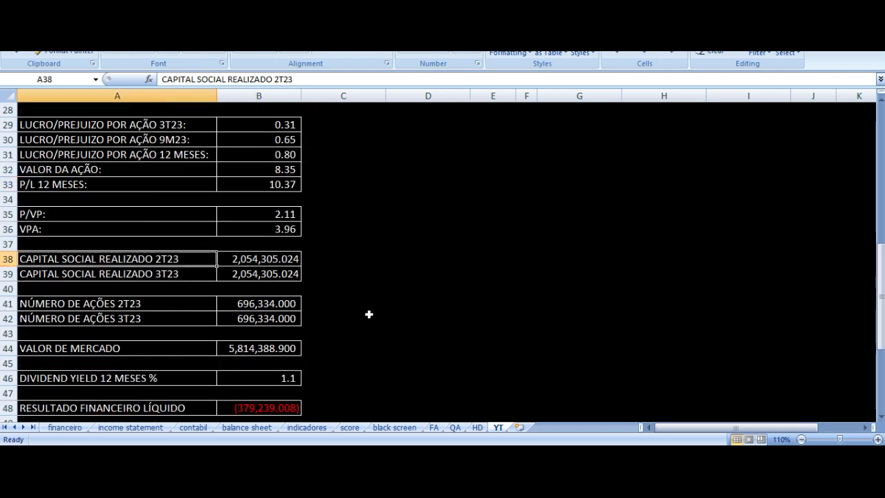
pyautogui.press('Right')
pyautogui.press('Left')
# Review the NÚMERO DE AÇÕES figures for 2T23 and 3T23
pyautogui.press('Down')
pyautogui.press('Down')
pyautogui.press('Down')
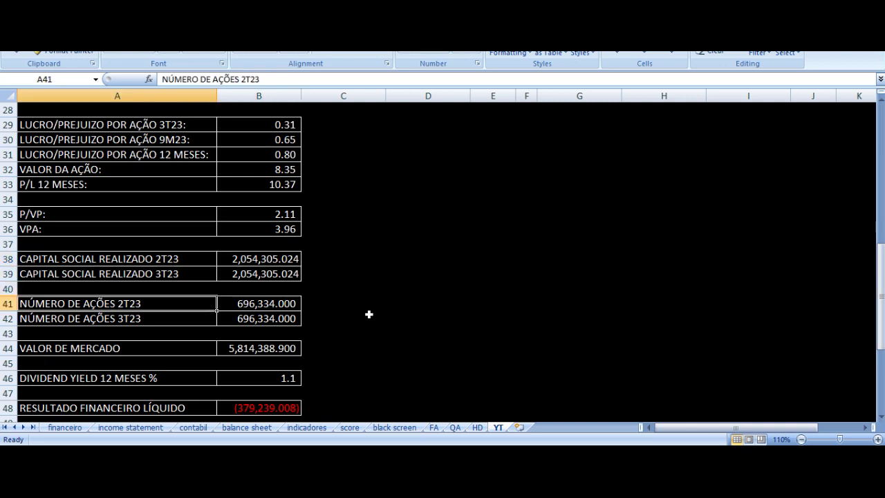
pyautogui.press('Right')
pyautogui.press('Down')
pyautogui.press('Down')
# Check the VALOR DE MERCADO value and the DIVIDEND YIELD 12 MESES % value
pyautogui.scroll(-2, 352, 309)
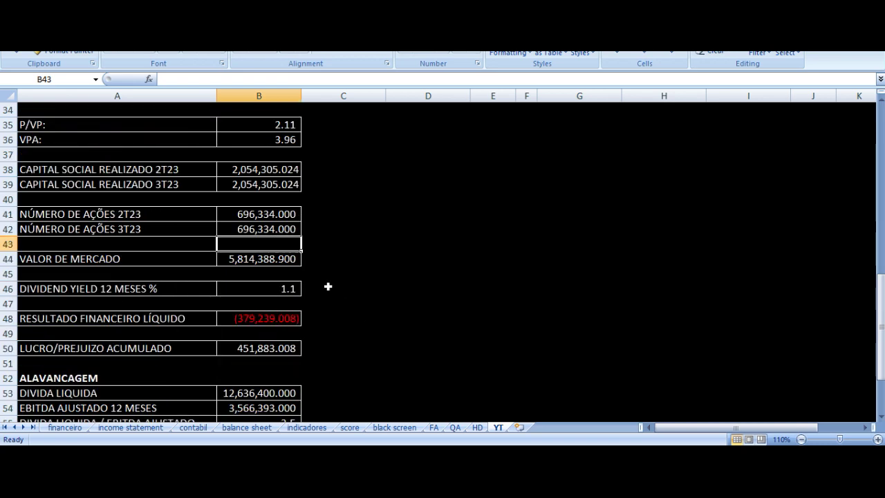
pyautogui.click(254, 257)
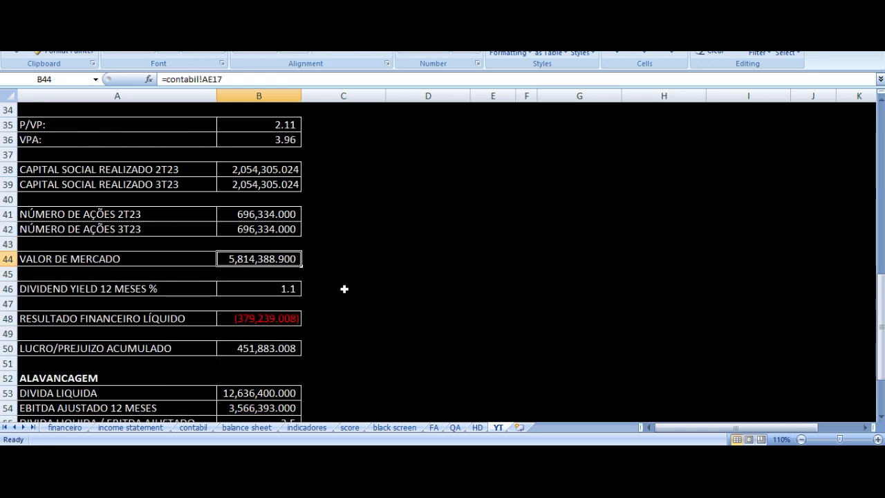
pyautogui.press('Left')
pyautogui.press('Down')
pyautogui.press('Down')
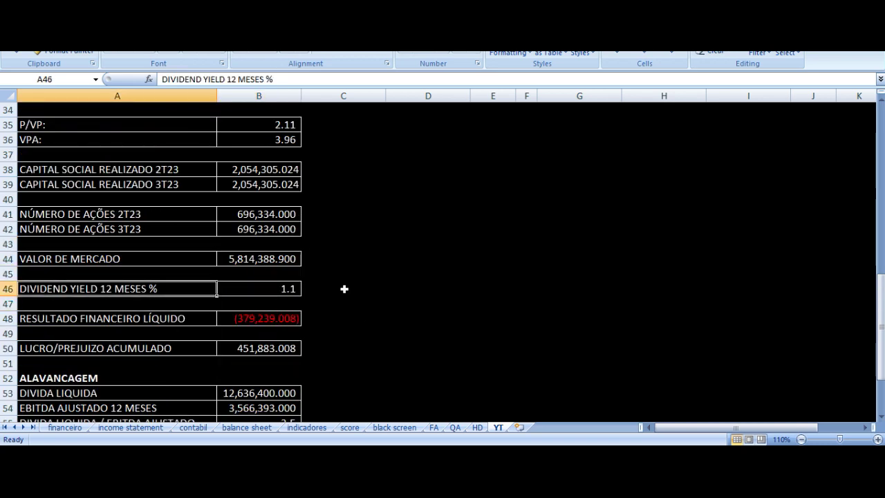
pyautogui.press('Right')
# Review the RESULTADO FINANCEIRO LÍQUIDO row and the LUCRO/PREJUIZO ACUMULADO row
pyautogui.scroll(-2, 345, 288)
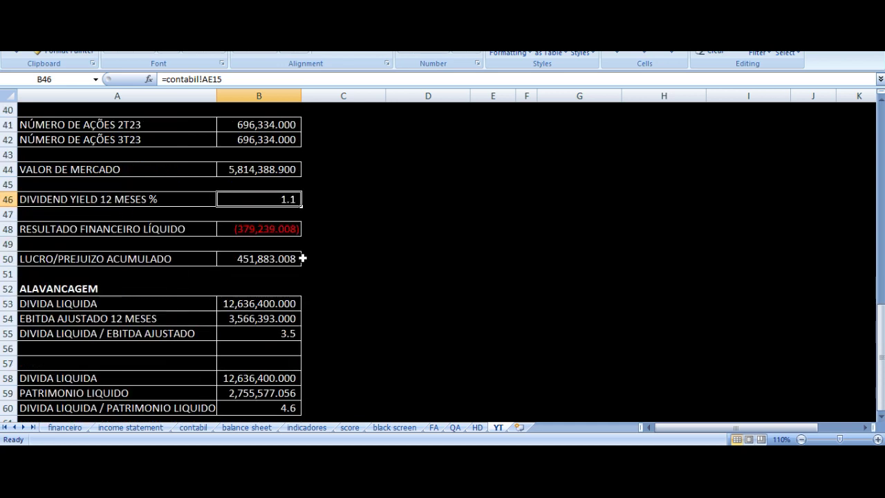
pyautogui.click(255, 232)
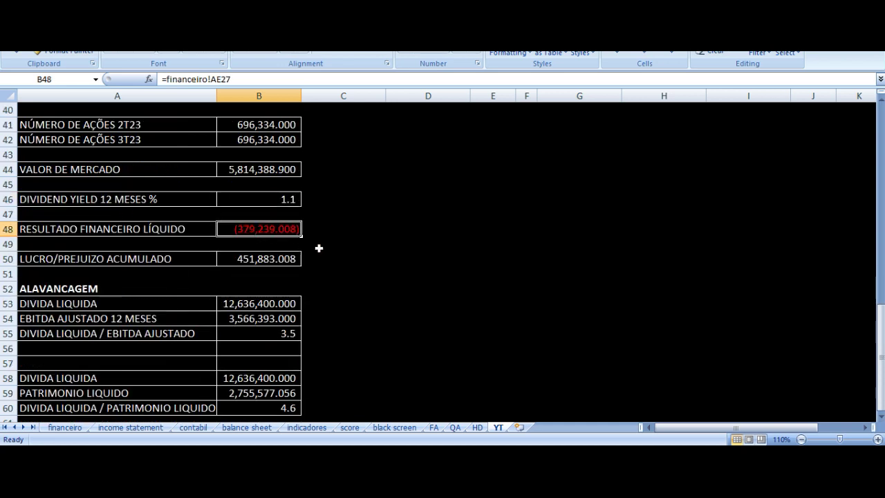
pyautogui.press('Left')
pyautogui.press('Right')
pyautogui.press('Down')
pyautogui.press('Down')
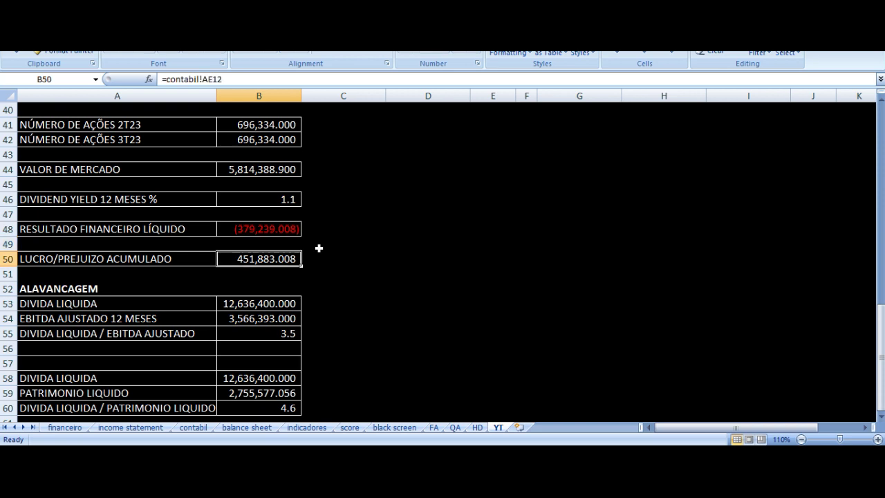
pyautogui.press('Left')
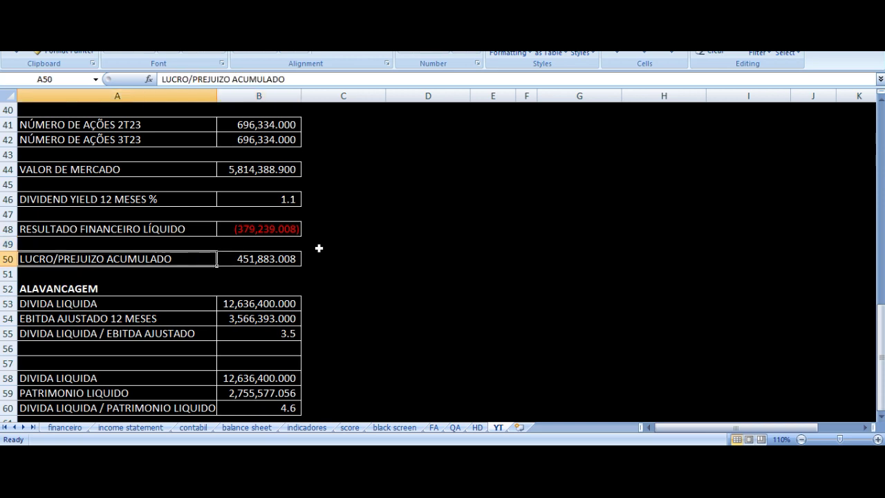
pyautogui.press('Right')
# Review the ALAVANCAGEM section from DIVIDA LIQUIDA and EBITDA AJUSTADO 12 MESES to the DIVIDA LIQUIDA / EBITDA AJUSTADO ratio
pyautogui.scroll(-3, 318, 247)
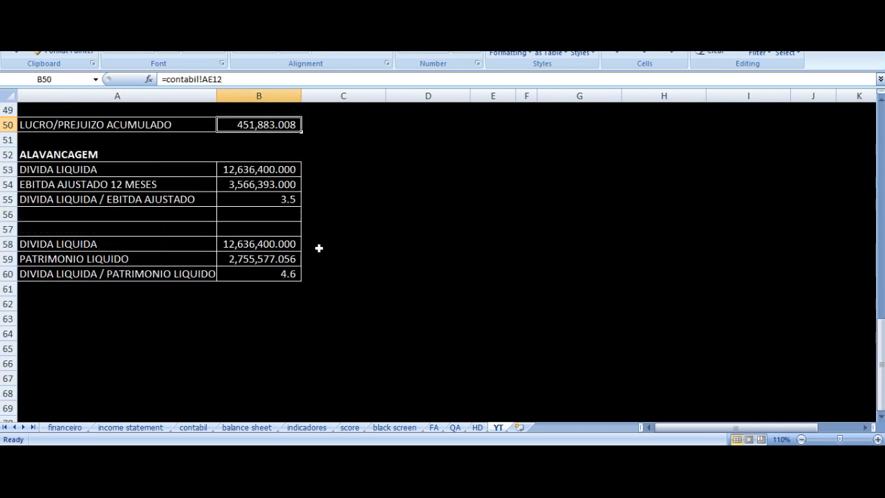
pyautogui.click(145, 160)
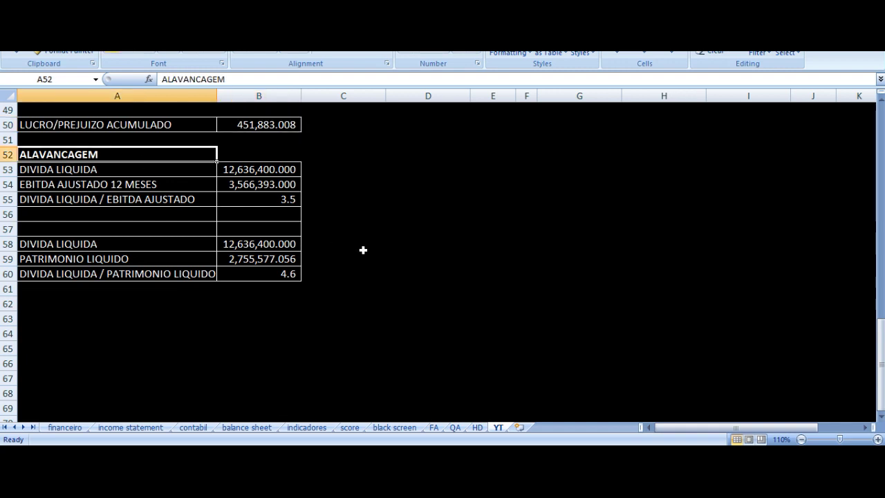
pyautogui.press('Down')
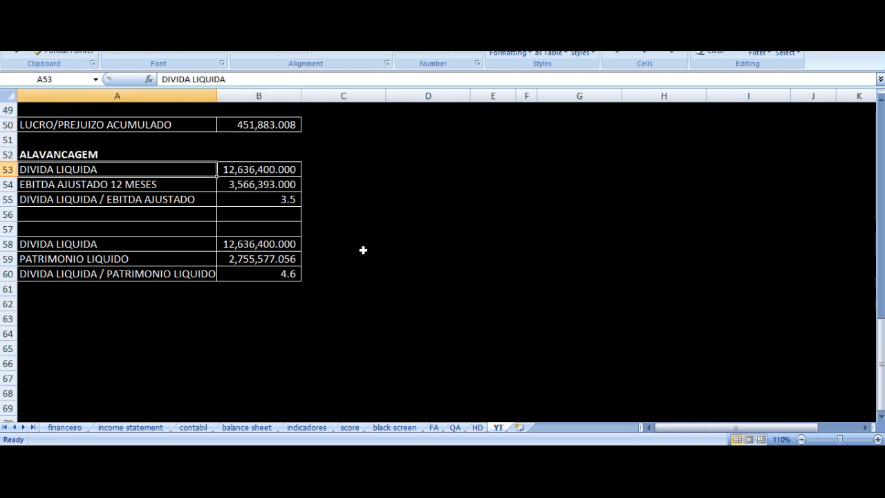
pyautogui.press('Right')
pyautogui.press('Left')
pyautogui.press('Down')
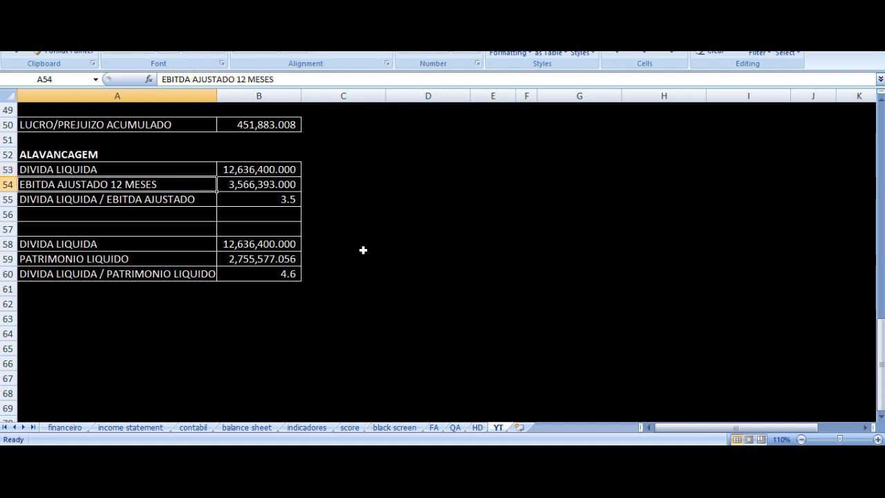
pyautogui.press('Right')
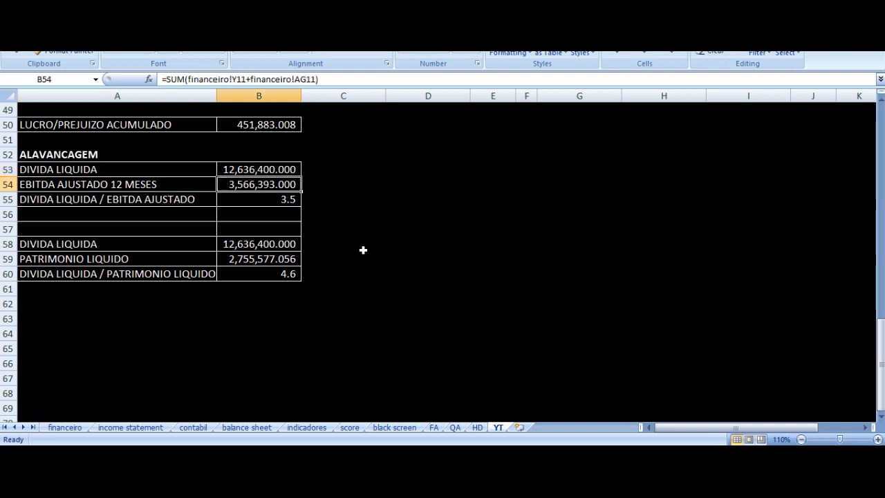
pyautogui.press('Down')
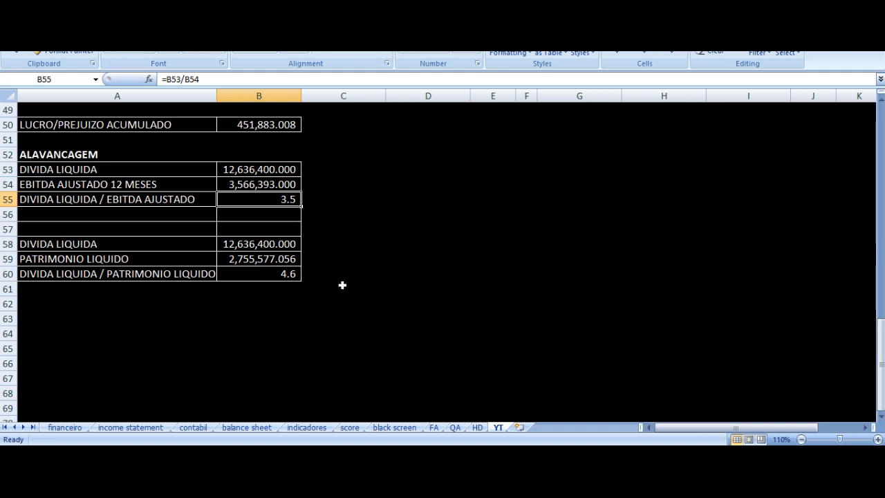
# Compare the RESULTADO FINANCEIRO LÍQUIDO value with the 3T23 LUCRO/PREJUIZO LIQUIDO value in the 2T23 versus 3T23 table
pyautogui.scroll(2, 343, 288)
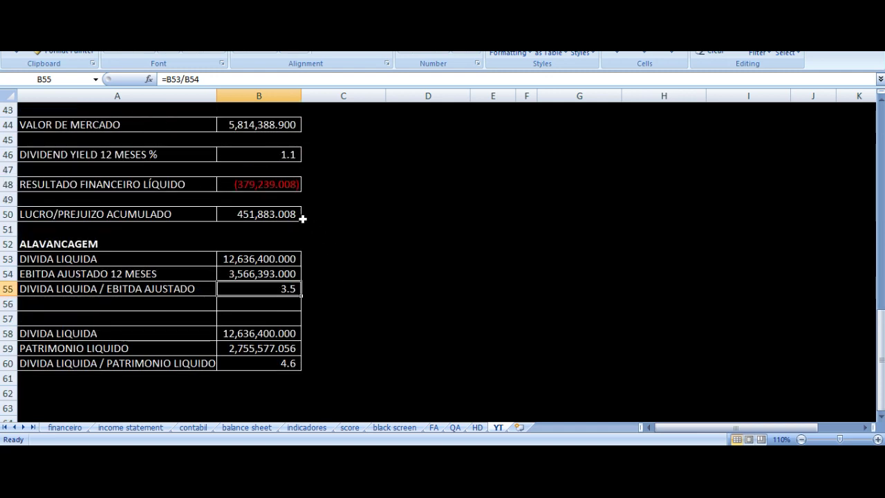
pyautogui.click(243, 185)
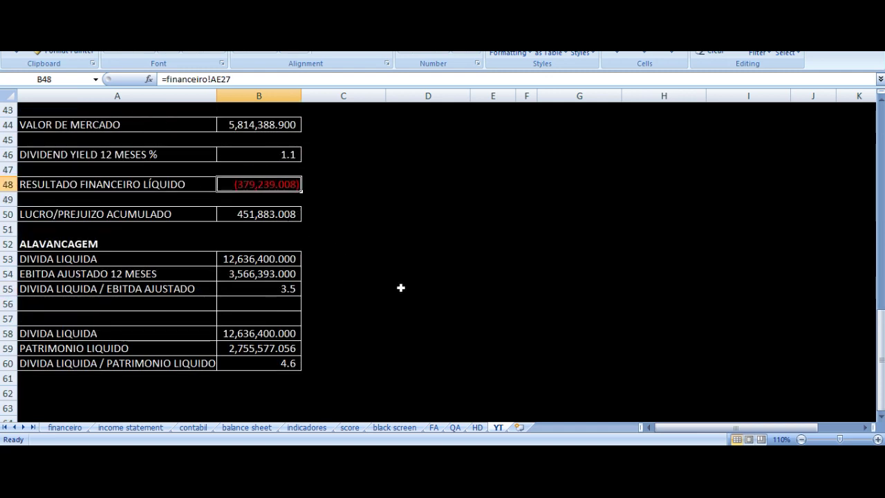
pyautogui.scroll(11, 456, 315)
pyautogui.scroll(3, 456, 315)
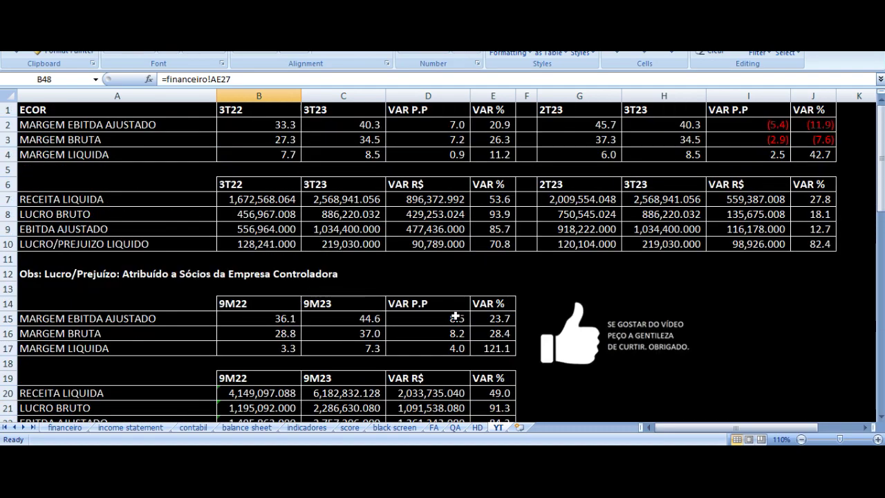
pyautogui.click(657, 243)
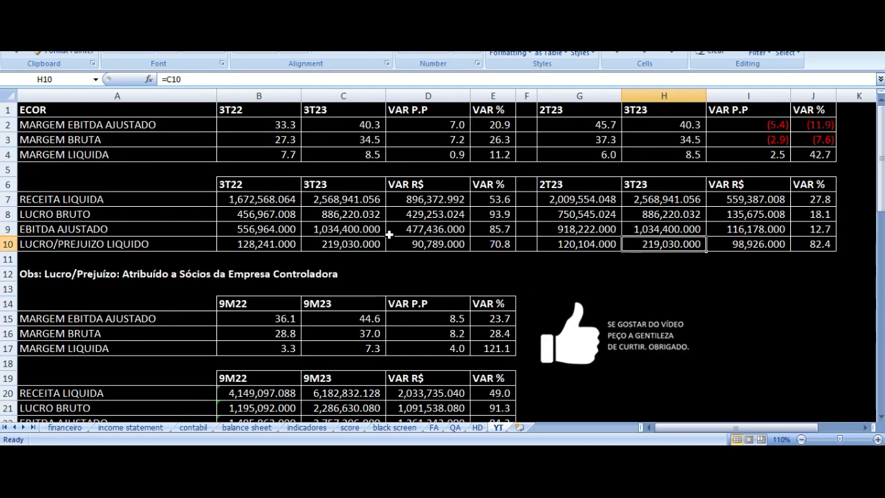
# Review the second DIVIDA LIQUIDA row and PATRIMONIO LIQUIDO, ending on the DIVIDA LIQUIDA / PATRIMONIO LIQUIDO ratio
pyautogui.scroll(-16, 389, 235)
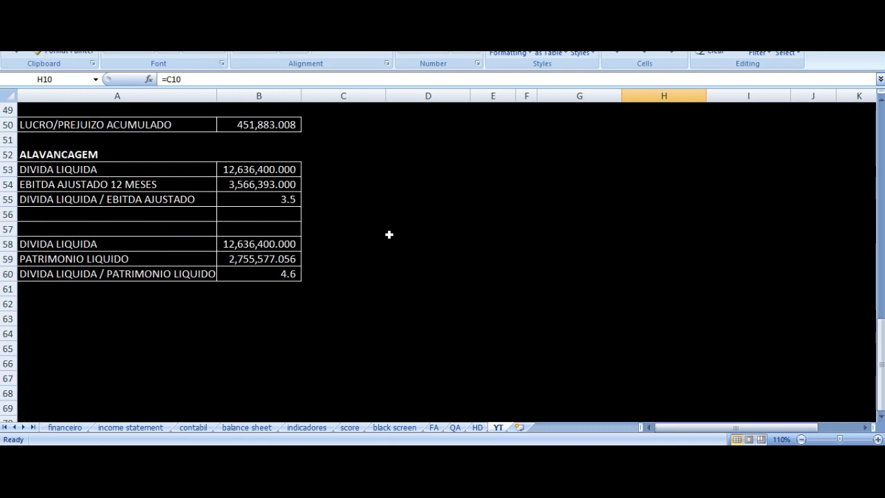
pyautogui.click(157, 242)
pyautogui.press('Down')
pyautogui.press('Down')
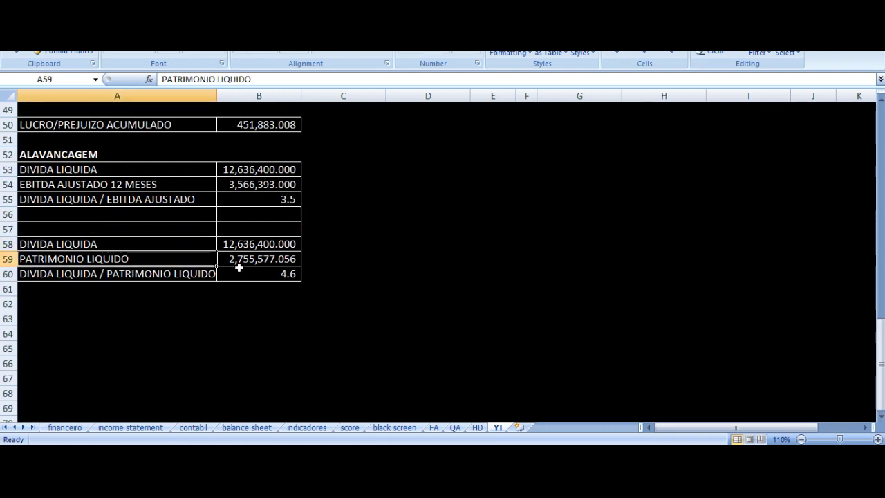
pyautogui.click(240, 270)
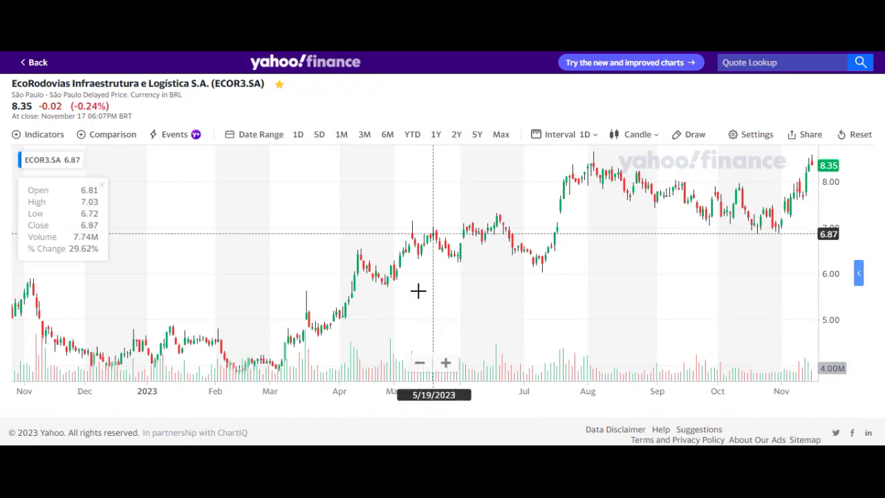
# Widen the ECOR3.SA price chart to cover several years and set its interval to 1 week
pyautogui.scroll(-5, 401, 270)
pyautogui.scroll(-3, 401, 270)
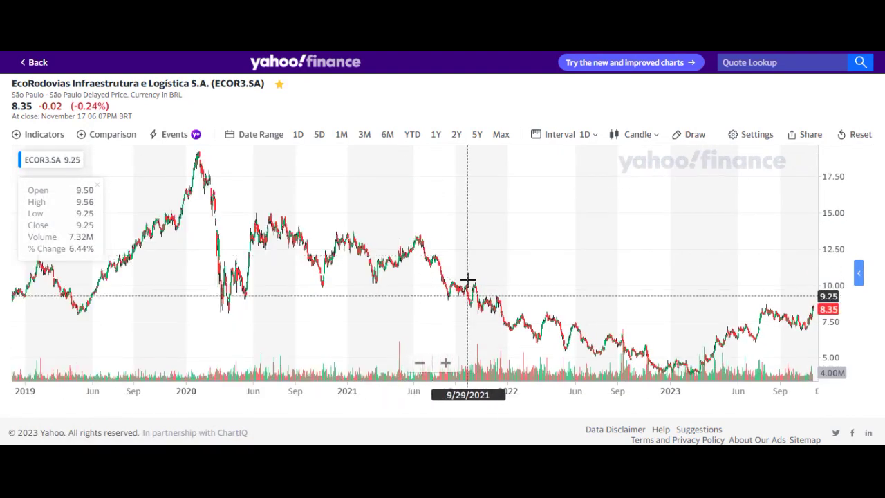
pyautogui.click(559, 142)
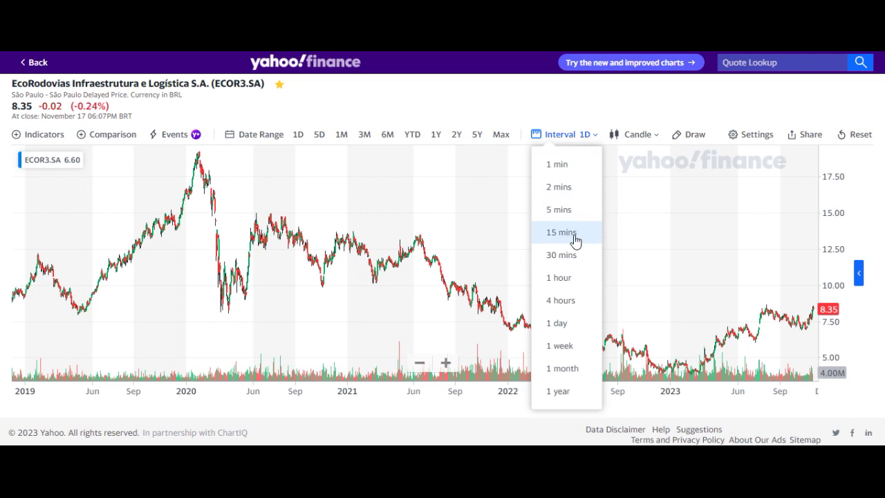
pyautogui.click(561, 348)
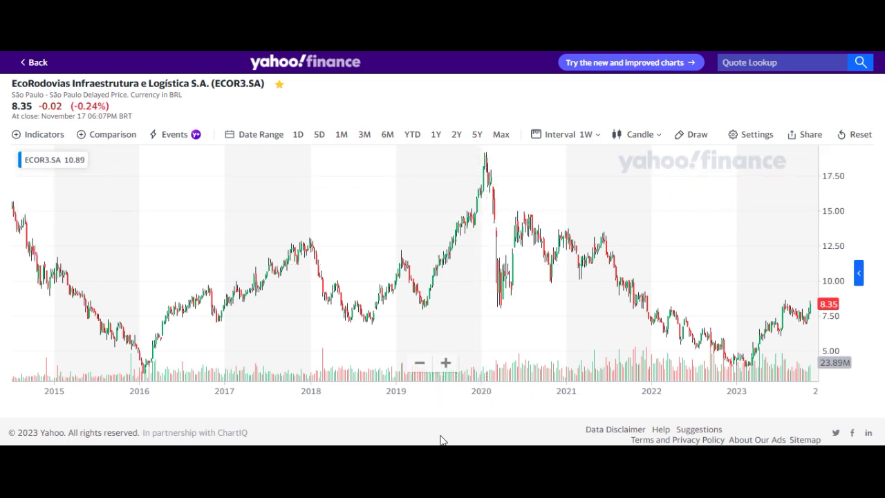
# Switch back to the Excel workbook, open the HD sheet and check the 2020 and 2019 columns, including the 2019 RECEITA LIQUIDA DE VENDAS/SERVICOS
pyautogui.hotkey('alt', 'Tab')
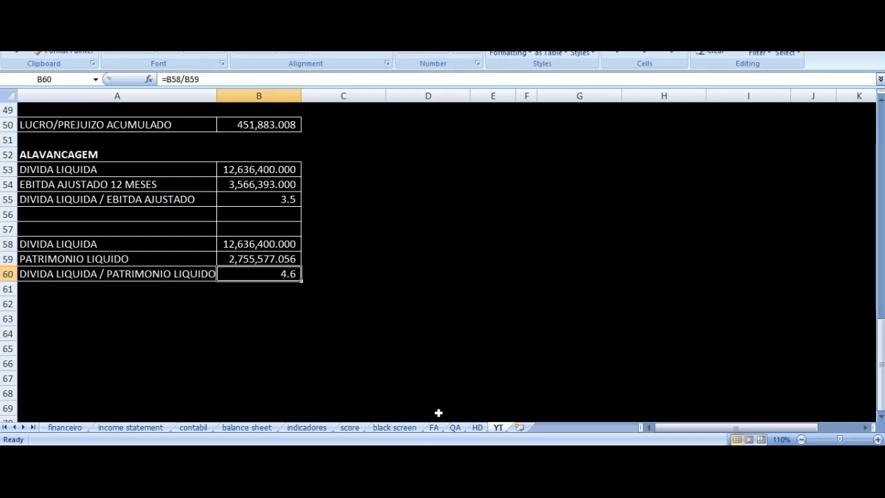
pyautogui.click(477, 427)
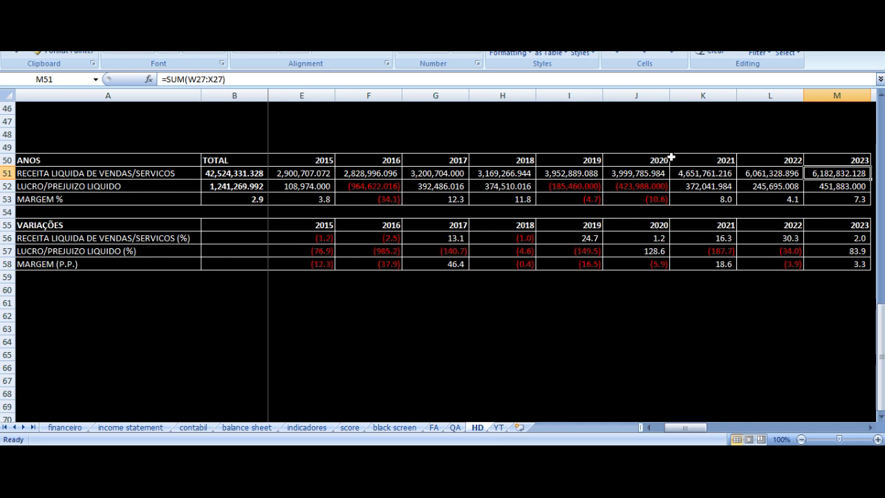
pyautogui.click(643, 163)
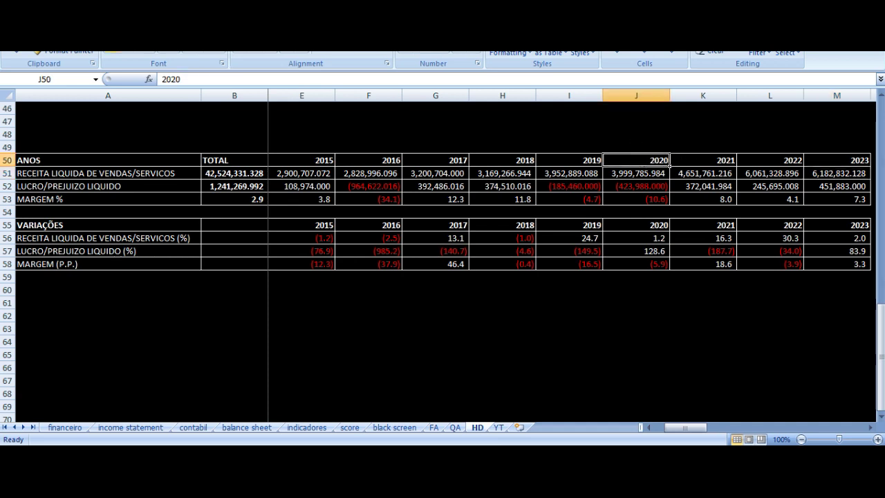
pyautogui.click(569, 159)
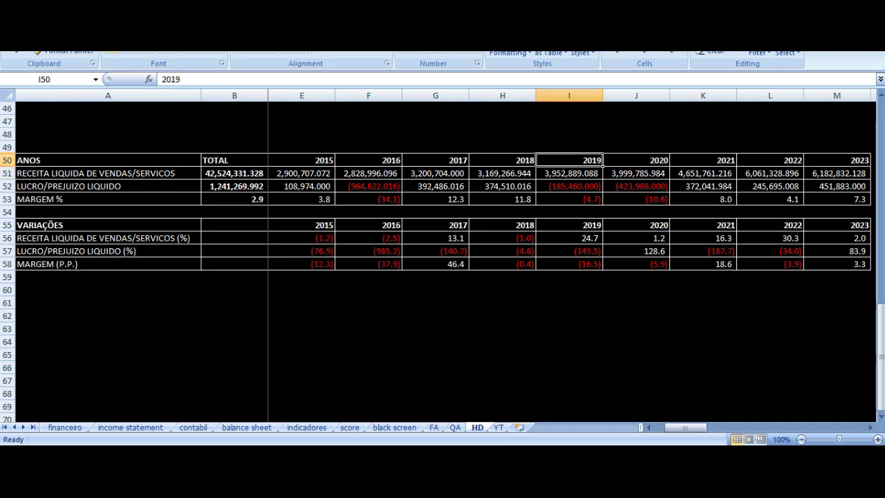
pyautogui.click(569, 173)
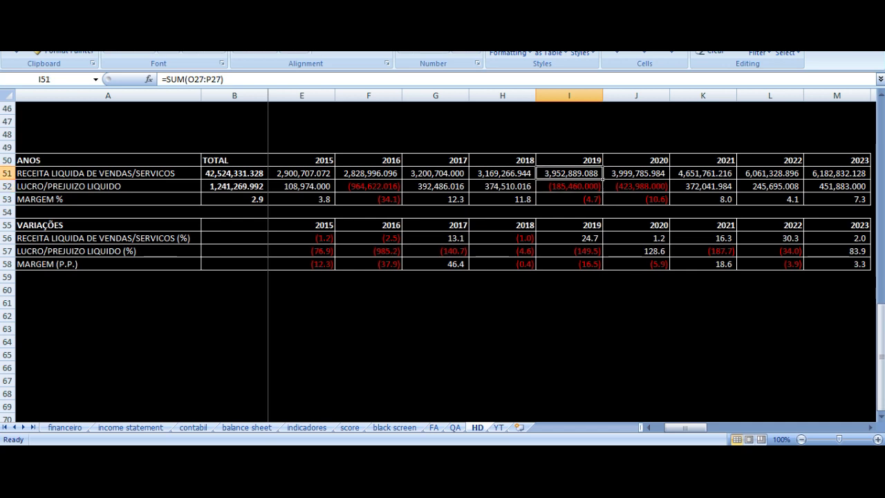
# Compare the 2018 and 2019 RECEITA LIQUIDA DE VENDAS/SERVICOS values in the ANOS table and check the 2019 revenue variation
pyautogui.click(502, 172)
pyautogui.click(569, 173)
pyautogui.click(502, 172)
pyautogui.press('Right')
pyautogui.press('Down')
pyautogui.press('Down')
pyautogui.press('Down')
pyautogui.press('Down')
pyautogui.press('Down')
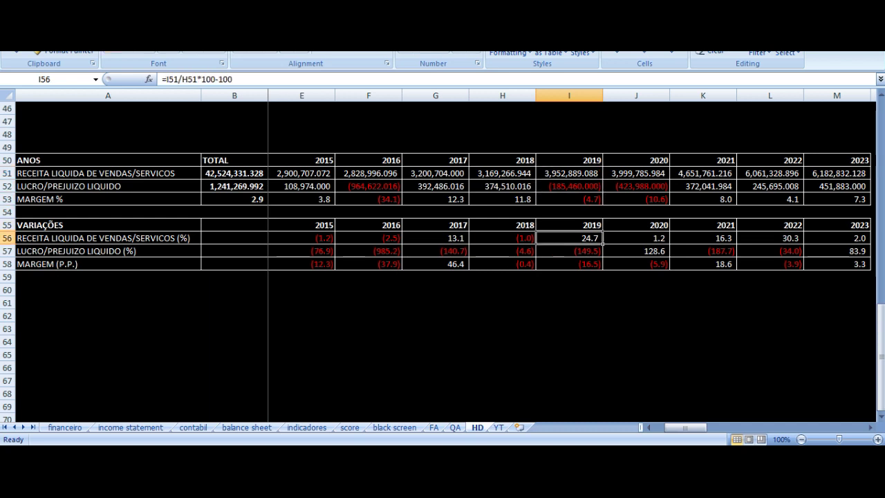
# Check the 2019 LUCRO/PREJUIZO LIQUIDO value in the ANOS table
pyautogui.press('Up')
pyautogui.press('Up')
pyautogui.press('Up')
pyautogui.press('Up')
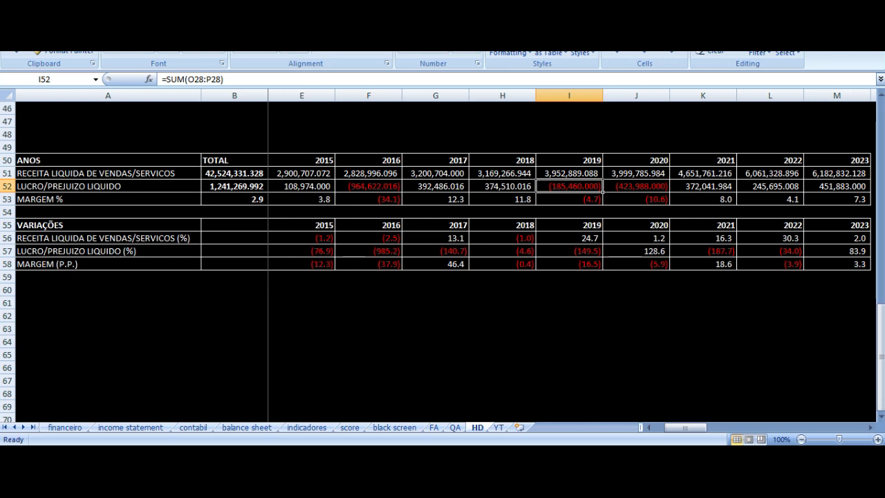
# Compare the 2019 RECEITA LIQUIDA DE VENDAS/SERVICOS with the 2022 value in the ANOS table
pyautogui.press('Up')
pyautogui.press('Right')
pyautogui.press('Right')
pyautogui.press('Right')
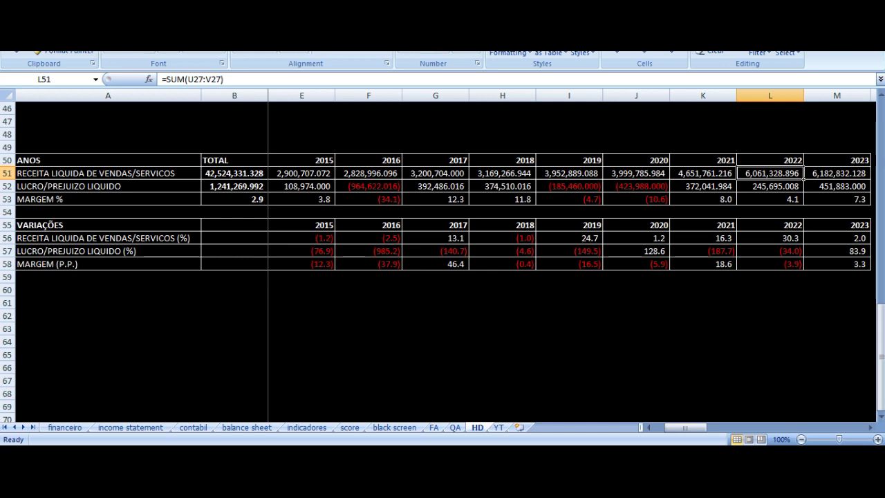
pyautogui.press('Left')
pyautogui.press('Left')
pyautogui.press('Left')
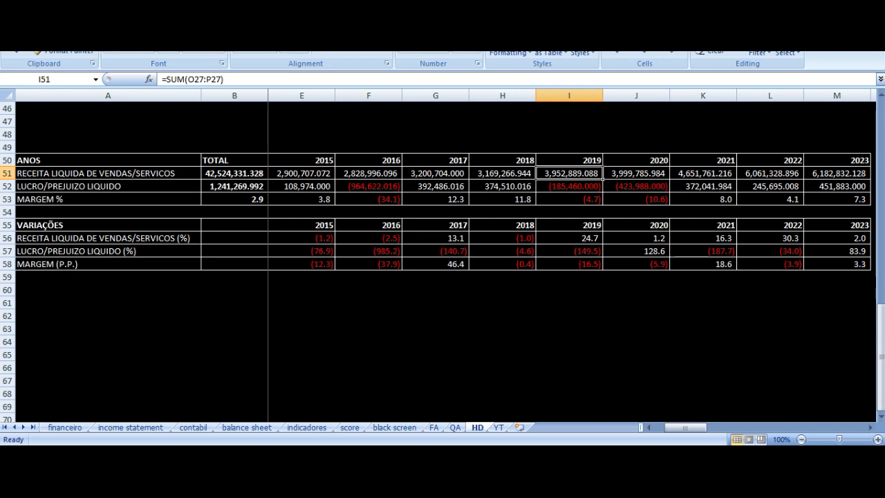
pyautogui.press('Right')
pyautogui.press('Right')
pyautogui.press('Right')
pyautogui.press('Left')
pyautogui.press('Left')
pyautogui.press('Left')
pyautogui.press('Right')
pyautogui.press('Right')
pyautogui.press('Right')
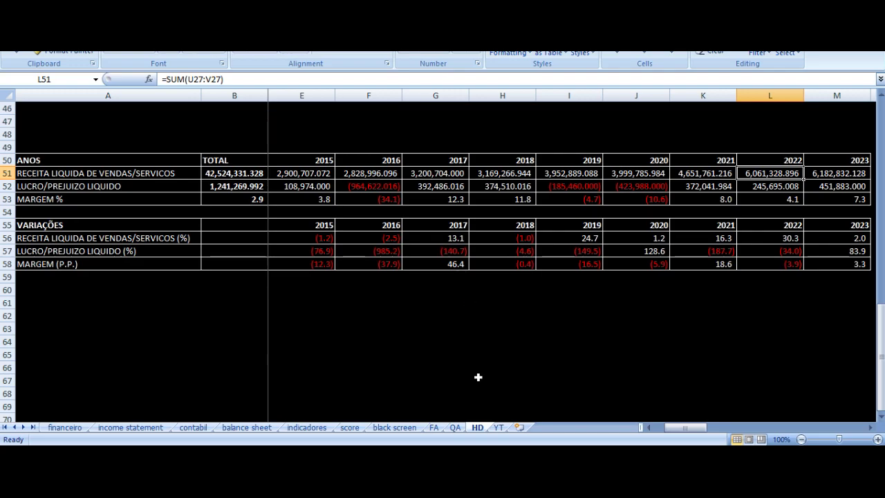
# View the ECOR3.SA chart in the browser, then return to the Excel workbook and review 2022 revenue, LUCRO/PREJUIZO LIQUIDO and MARGEM %
pyautogui.hotkey('alt', 'Tab')
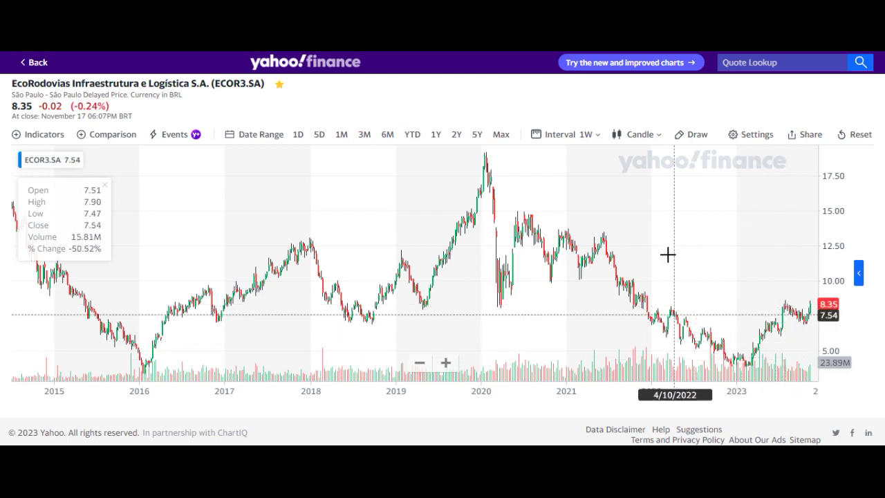
pyautogui.hotkey('alt', 'Tab')
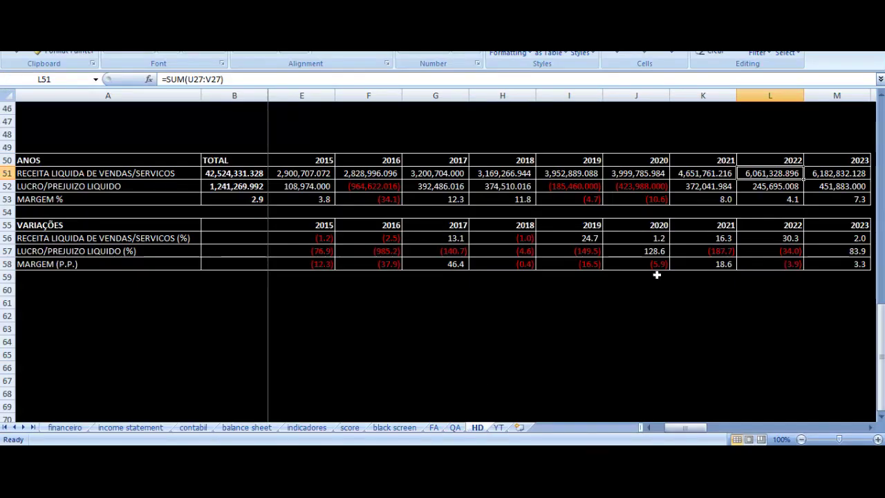
pyautogui.click(774, 187)
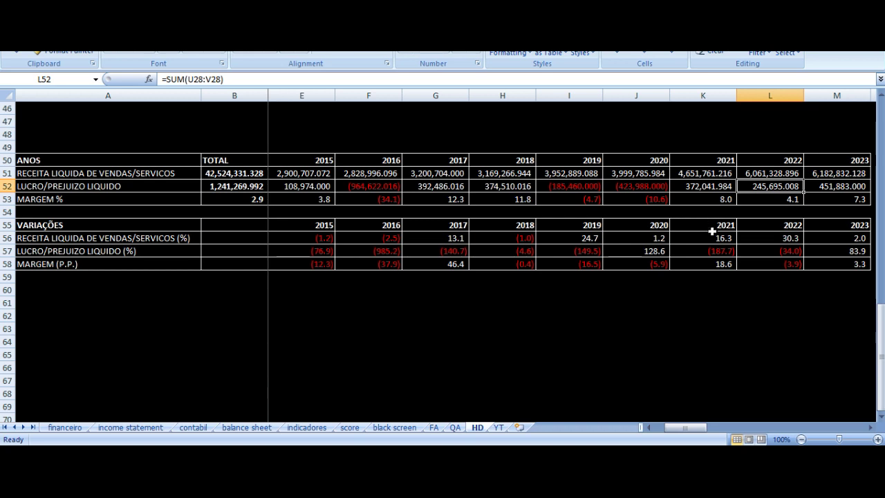
pyautogui.click(762, 173)
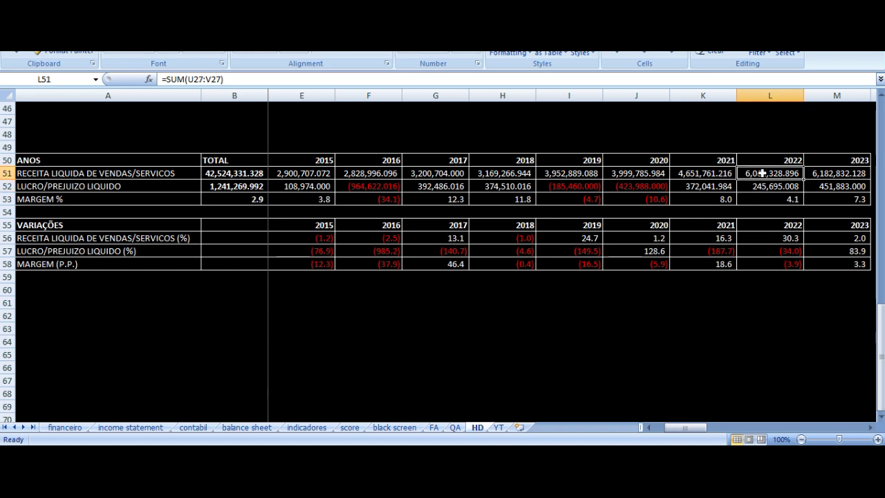
pyautogui.click(761, 187)
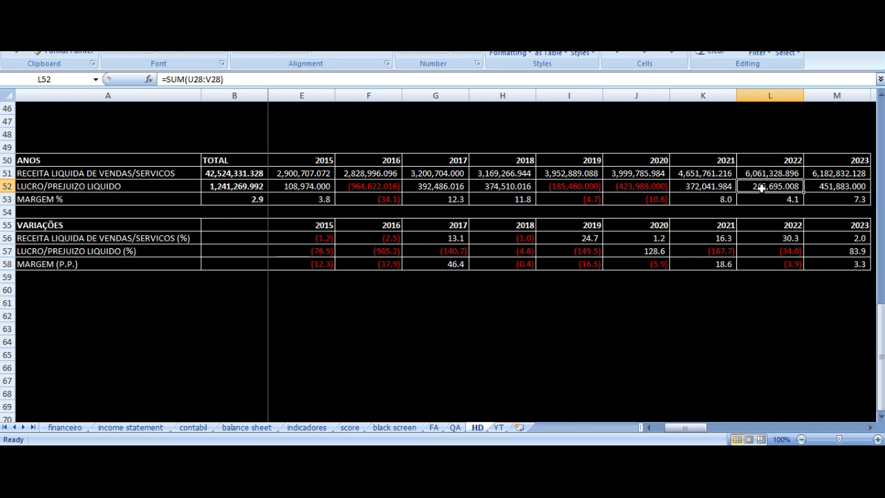
pyautogui.click(776, 199)
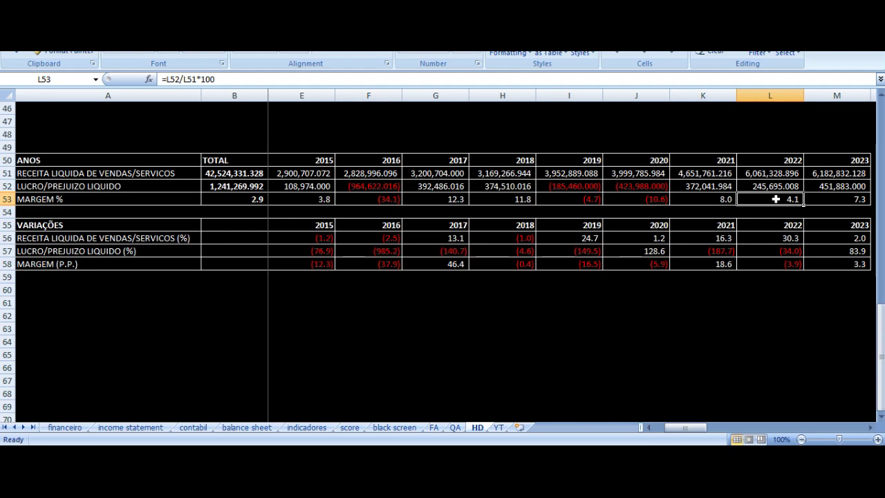
# In the SEMESTRES table, review the 1S-2023 revenue, LUCRO/PREJUIZO LIQUIDO and MARGEM %
pyautogui.scroll(7, 770, 183)
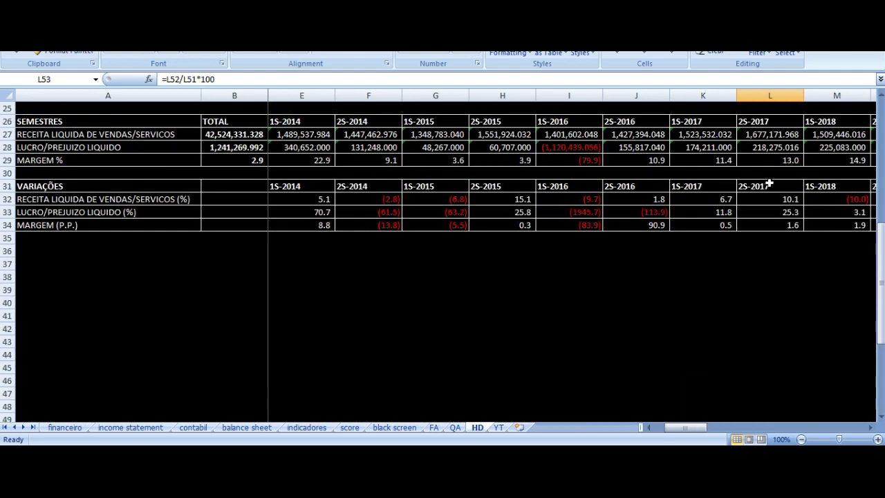
pyautogui.scroll(2, 769, 183)
pyautogui.click(757, 199)
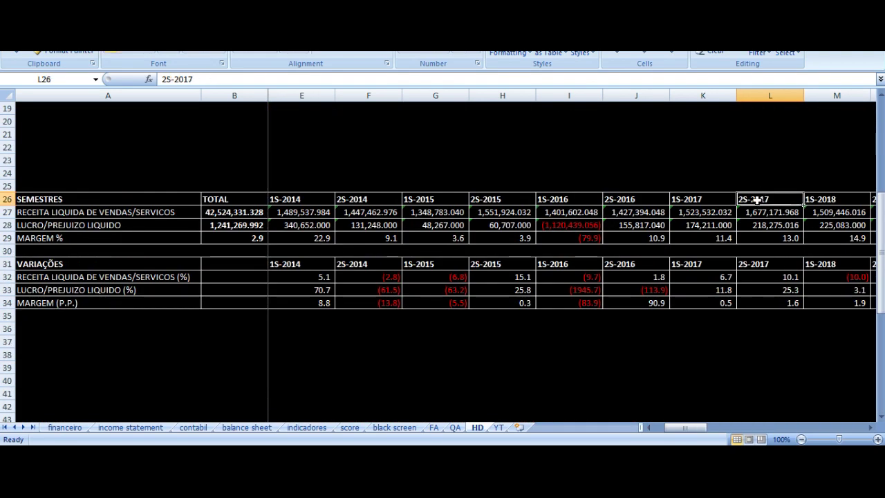
pyautogui.hscroll(11, 757, 199)
pyautogui.click(758, 199)
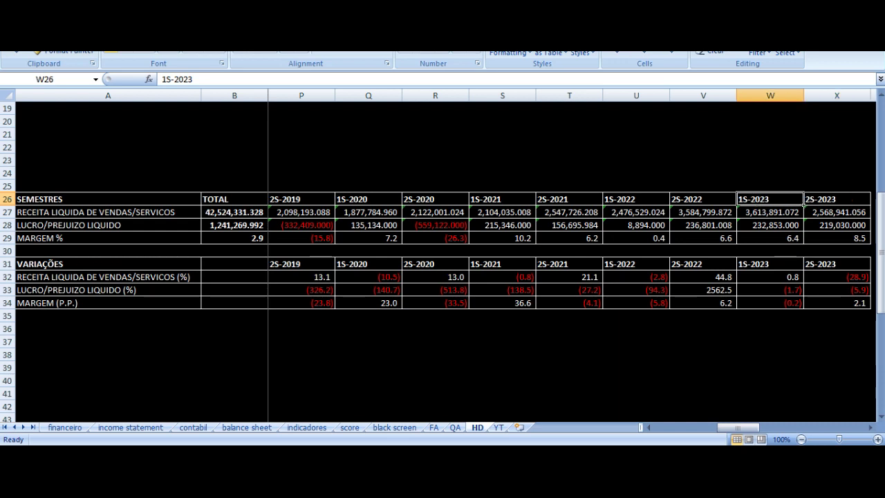
pyautogui.press('Down')
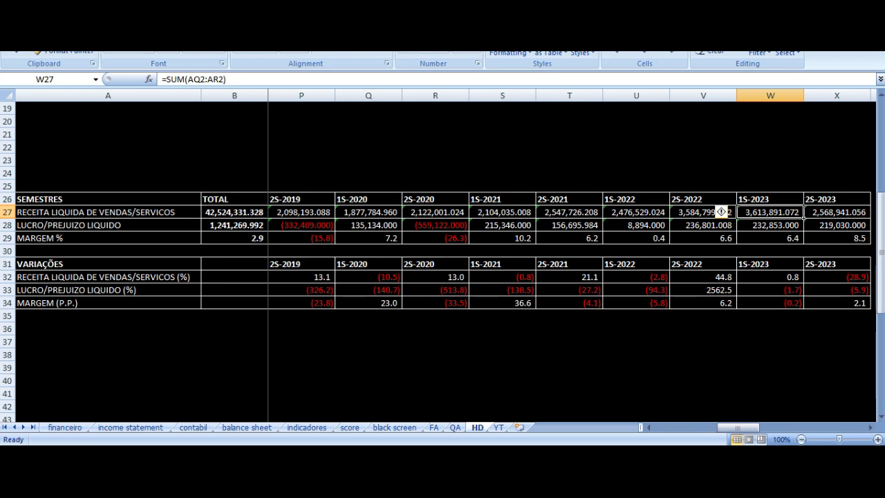
pyautogui.press('Down')
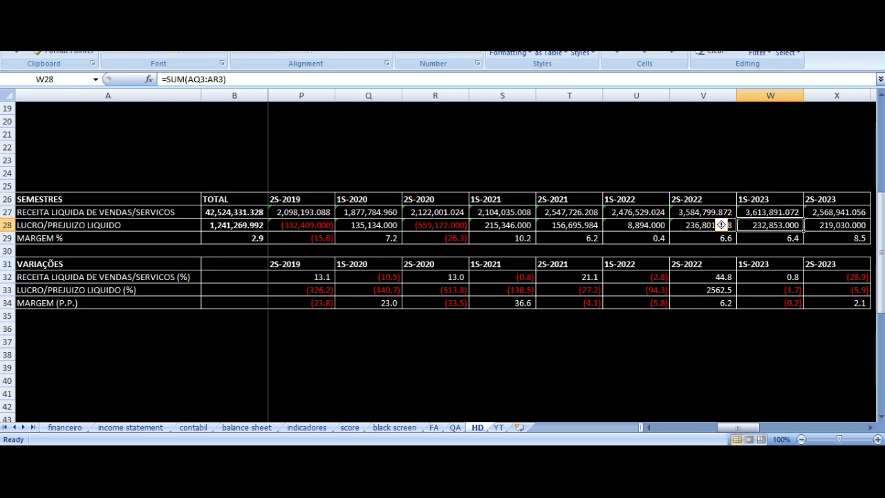
pyautogui.press('Down')
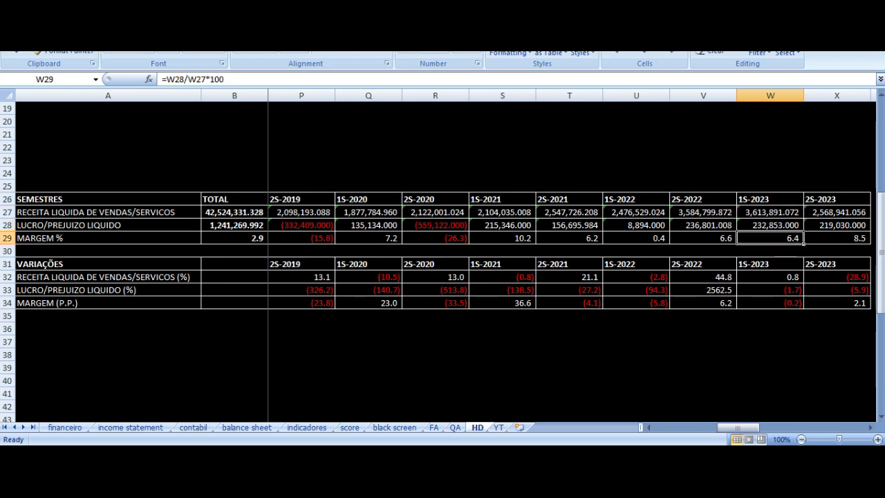
# Compare the 2S-2022 and 1S-2023 RECEITA LIQUIDA DE VENDAS/SERVICOS and check the 1S-2023 revenue variation
pyautogui.press('Up')
pyautogui.press('Up')
pyautogui.press('Left')
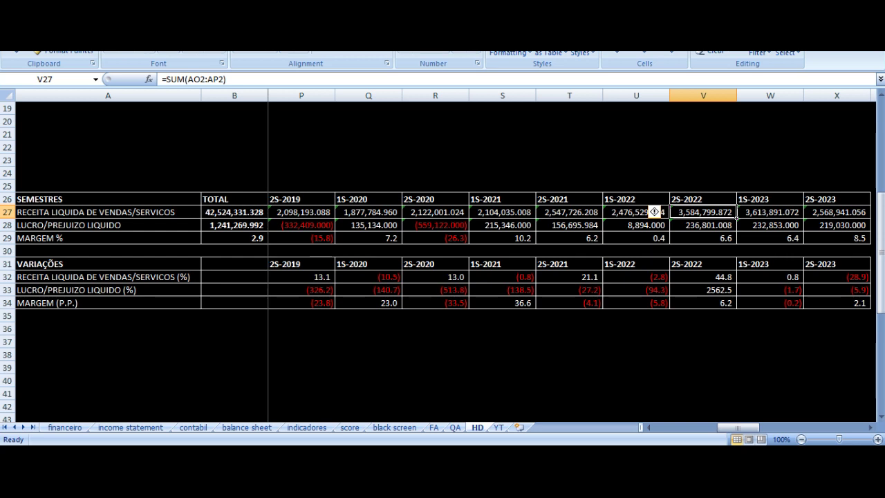
pyautogui.press('Down')
pyautogui.press('Up')
pyautogui.press('Right')
pyautogui.press('Down')
pyautogui.press('Down')
pyautogui.press('Down')
pyautogui.press('Down')
pyautogui.press('Down')
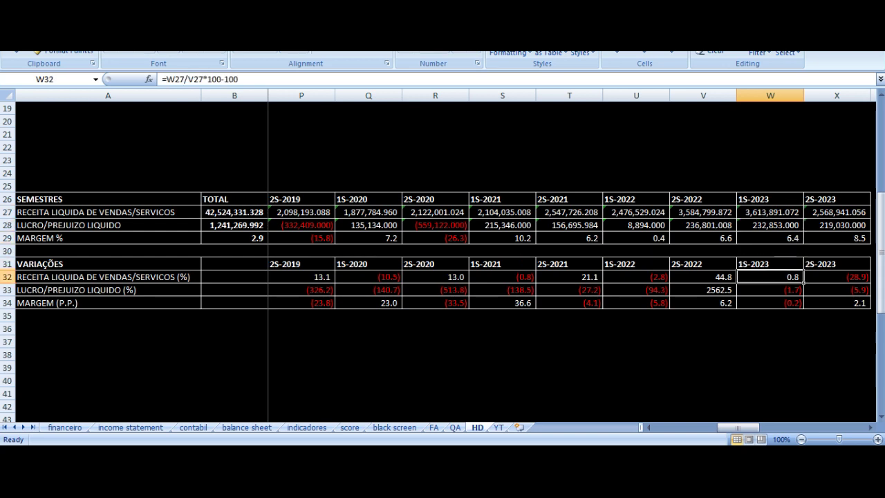
# Compare the 2S-2022 and 1S-2023 LUCRO/PREJUIZO LIQUIDO values, finishing on the 1S-2023 revenue
pyautogui.press('Up')
pyautogui.press('Up')
pyautogui.press('Up')
pyautogui.press('Up')
pyautogui.press('Left')
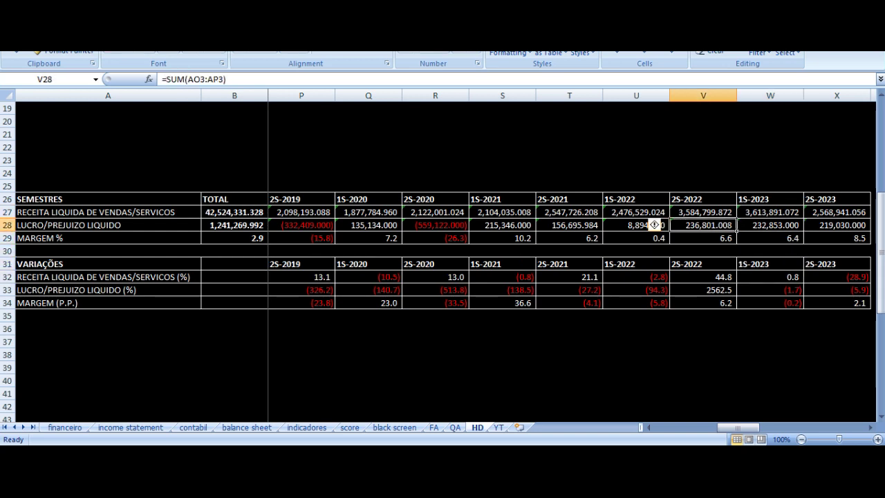
pyautogui.press('Right')
pyautogui.press('Left')
pyautogui.press('Right')
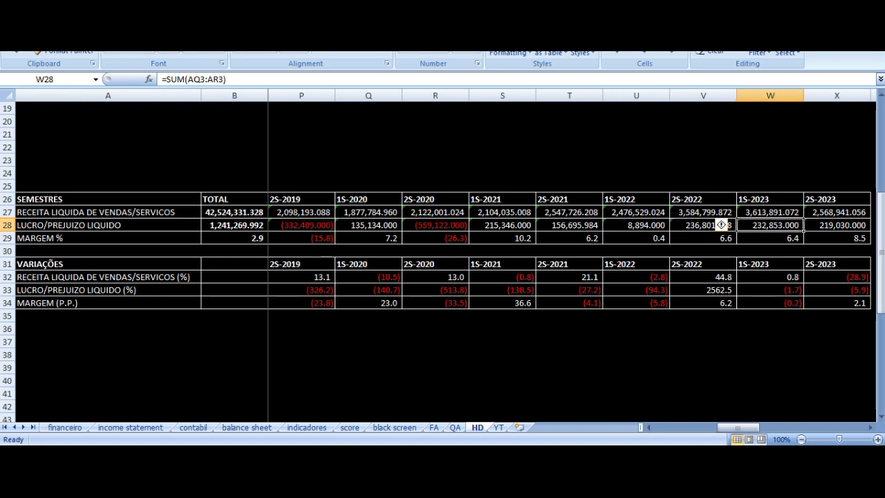
pyautogui.press('Up')
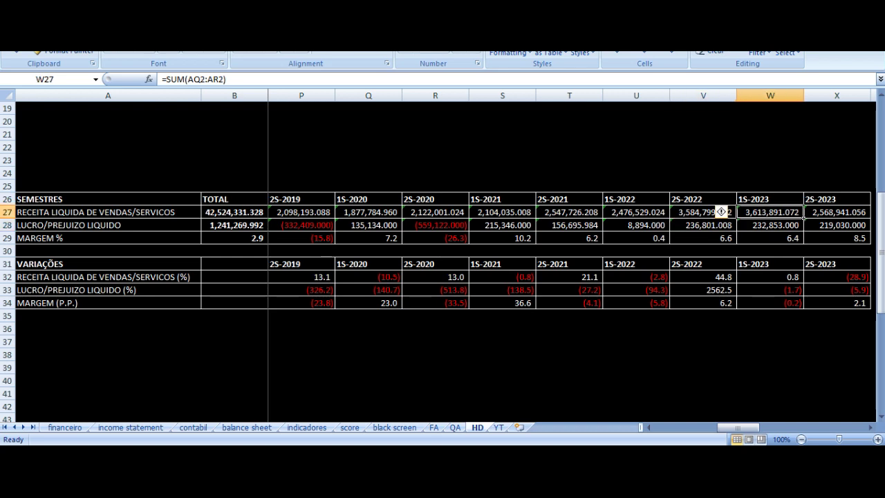
# Return to the ANOS table and select the 2018 RECEITA LIQUIDA DE VENDAS/SERVICOS value
pyautogui.scroll(-8, 475, 269)
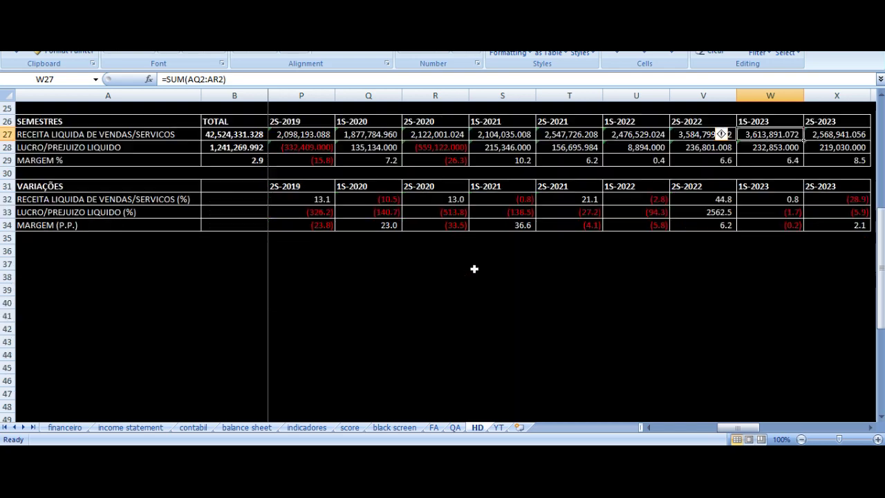
pyautogui.click(346, 169)
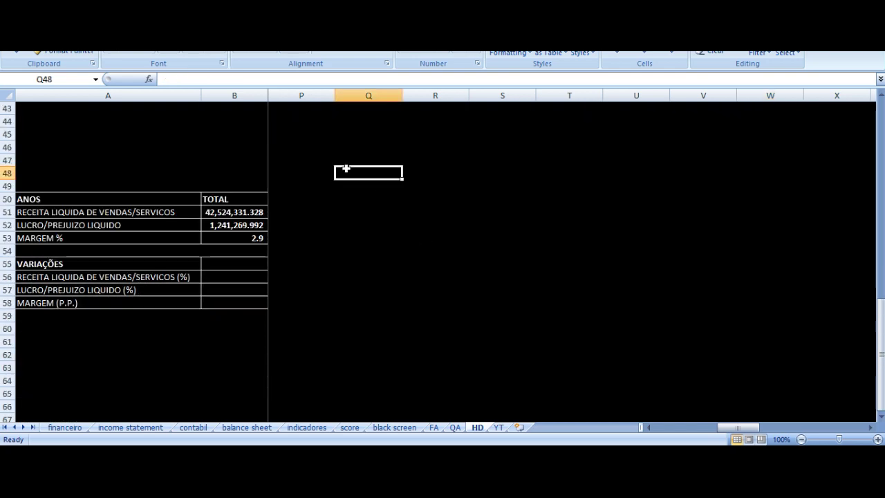
pyautogui.press('Home')
pyautogui.press('Right')
pyautogui.press('Right')
pyautogui.press('Right')
pyautogui.press('Down')
pyautogui.press('Down')
pyautogui.press('Right')
pyautogui.press('Right')
pyautogui.press('Right')
pyautogui.press('Right')
pyautogui.press('Right')
pyautogui.press('Right')
pyautogui.press('Right')
pyautogui.press('Right')
pyautogui.press('Right')
pyautogui.press('Down')
pyautogui.press('Left')
pyautogui.press('Left')
pyautogui.press('Left')
pyautogui.press('Left')
pyautogui.press('Left')
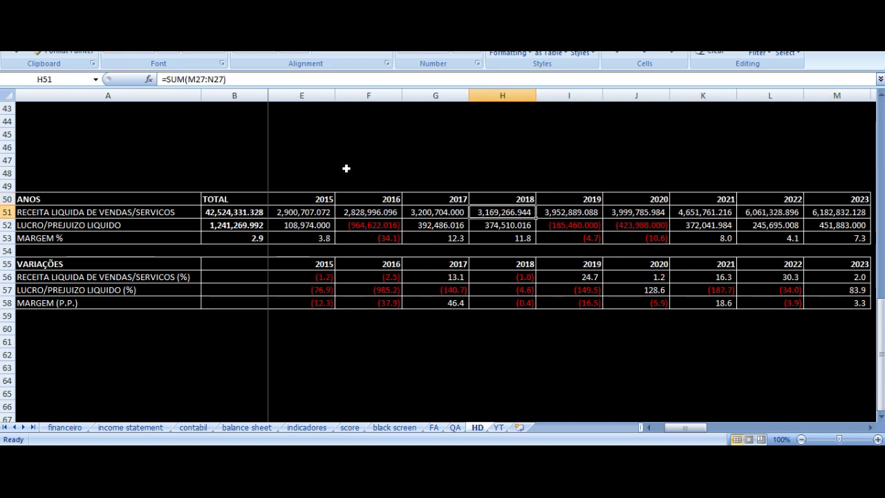
# Compare the yearly RECEITA LIQUIDA DE VENDAS/SERVICOS values from 2017 to 2021
pyautogui.press('Left')
pyautogui.press('Right')
pyautogui.press('Left')
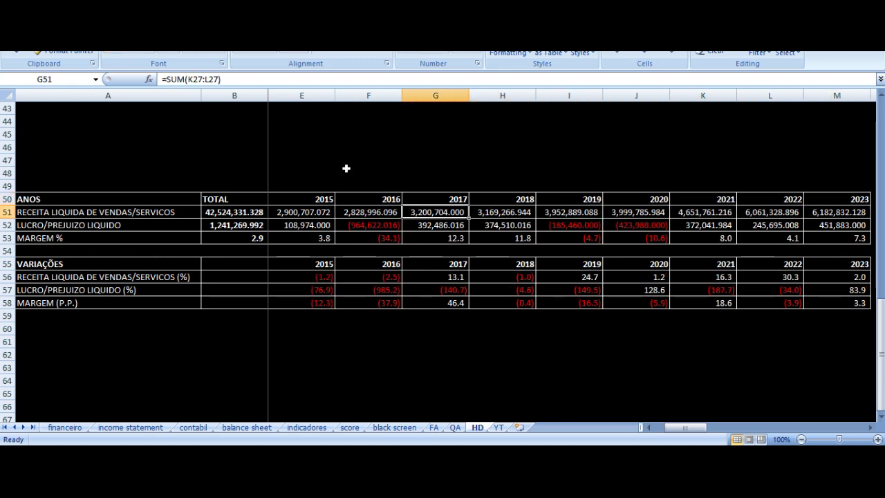
pyautogui.press('Right')
pyautogui.press('Right')
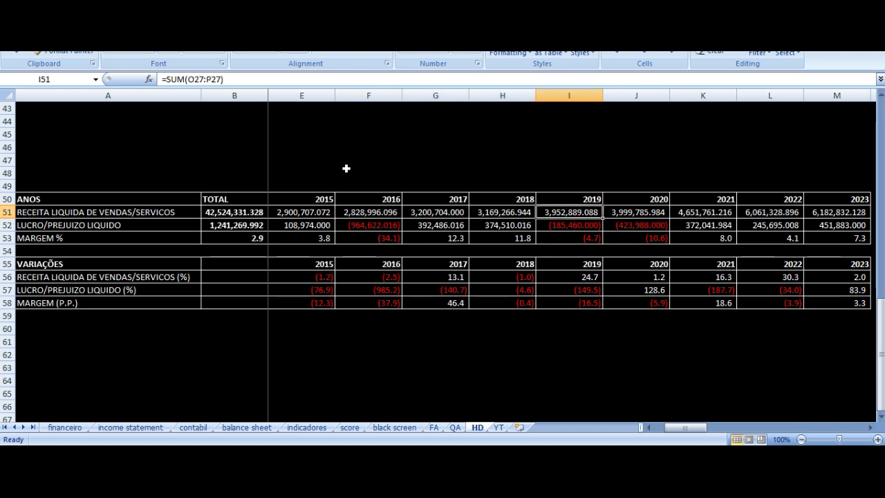
pyautogui.press('Right')
pyautogui.press('Right')
pyautogui.press('Left')
pyautogui.press('Left')
pyautogui.press('Left')
pyautogui.press('Left')
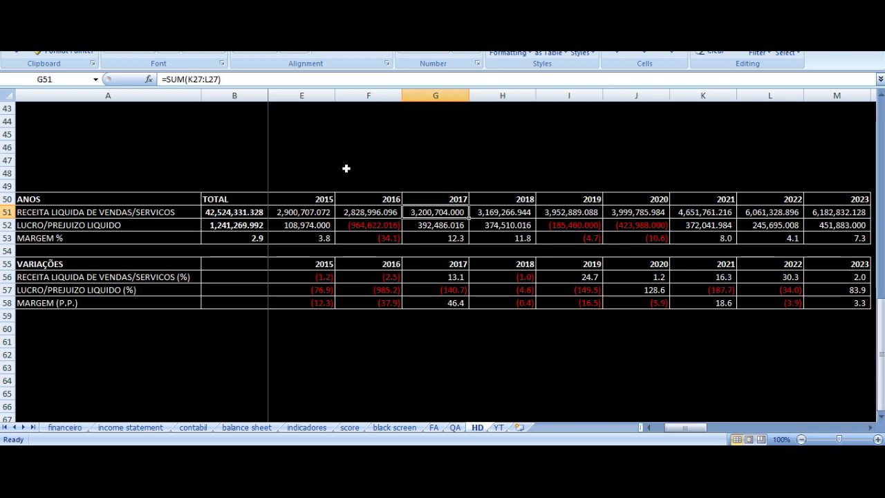
# Highlight the 2017 to 2020 revenue values, then check the 2022 revenue against the 2023 LUCRO/PREJUIZO LIQUIDO
pyautogui.hotkey('shift', 'Right')
pyautogui.hotkey('shift', 'Right')
pyautogui.hotkey('shift', 'Right')
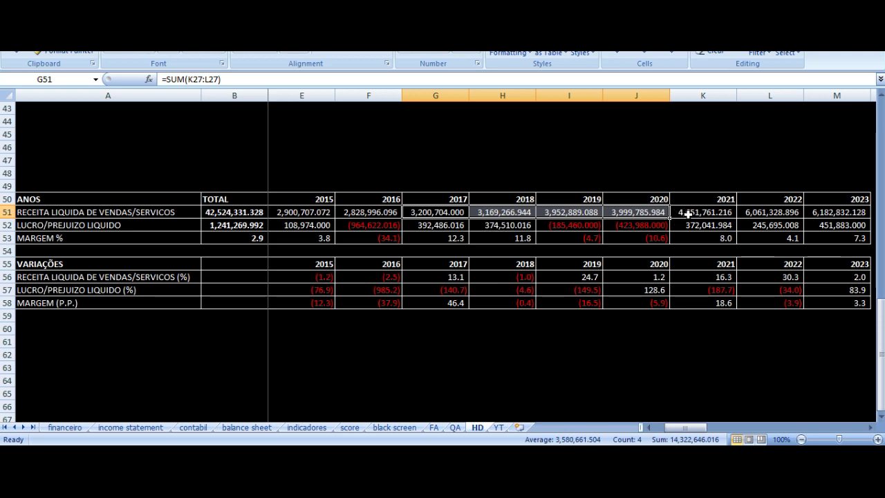
pyautogui.click(772, 213)
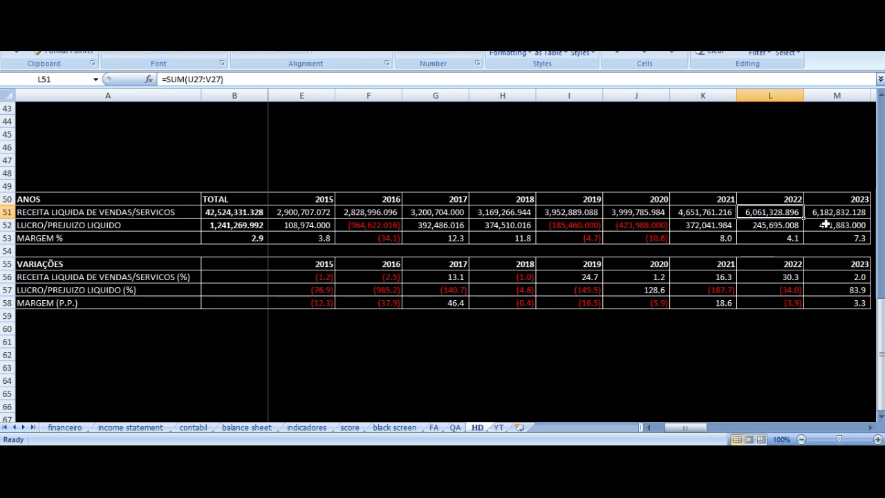
pyautogui.click(822, 224)
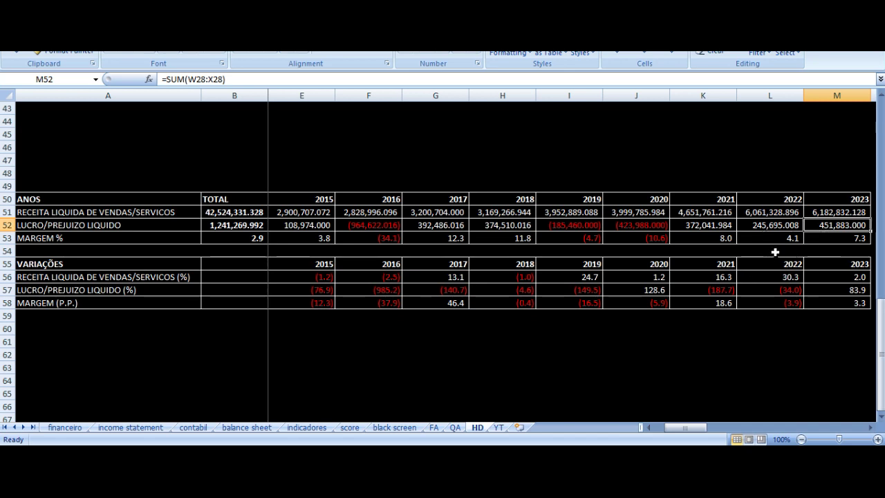
pyautogui.click(764, 212)
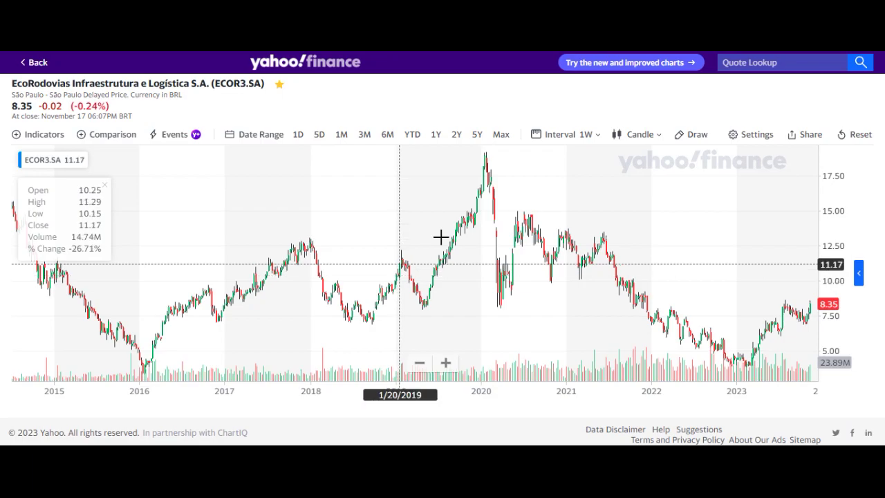
# View the ECOR3.SA price chart in the browser, then return to the Excel workbook and show the 3T22 versus 3T23 tables on the YT sheet
pyautogui.scroll(5, 494, 247)
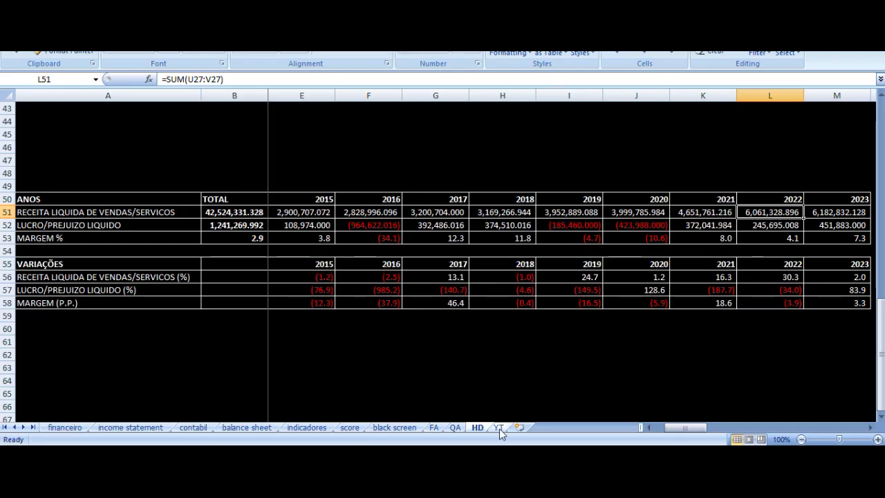
pyautogui.click(497, 428)
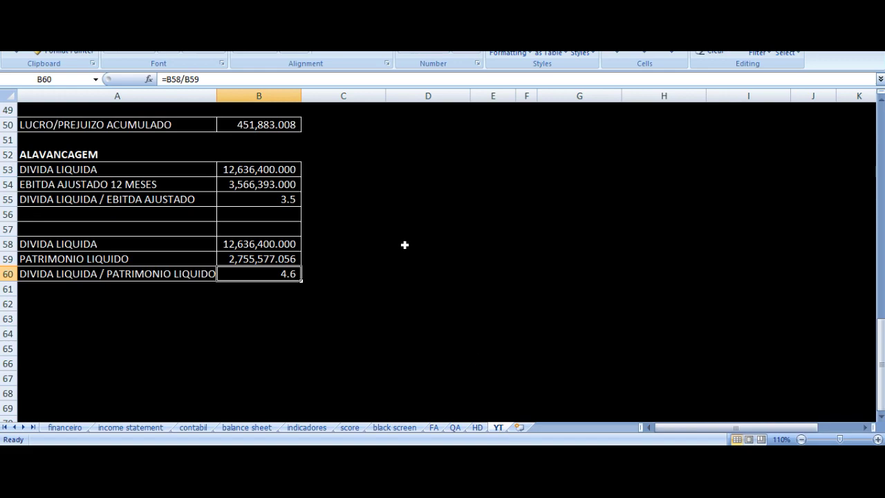
pyautogui.scroll(16, 404, 245)
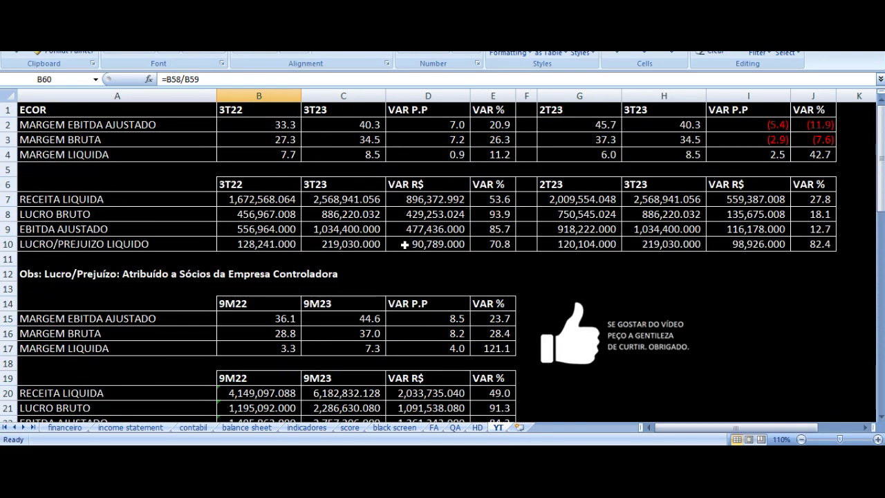